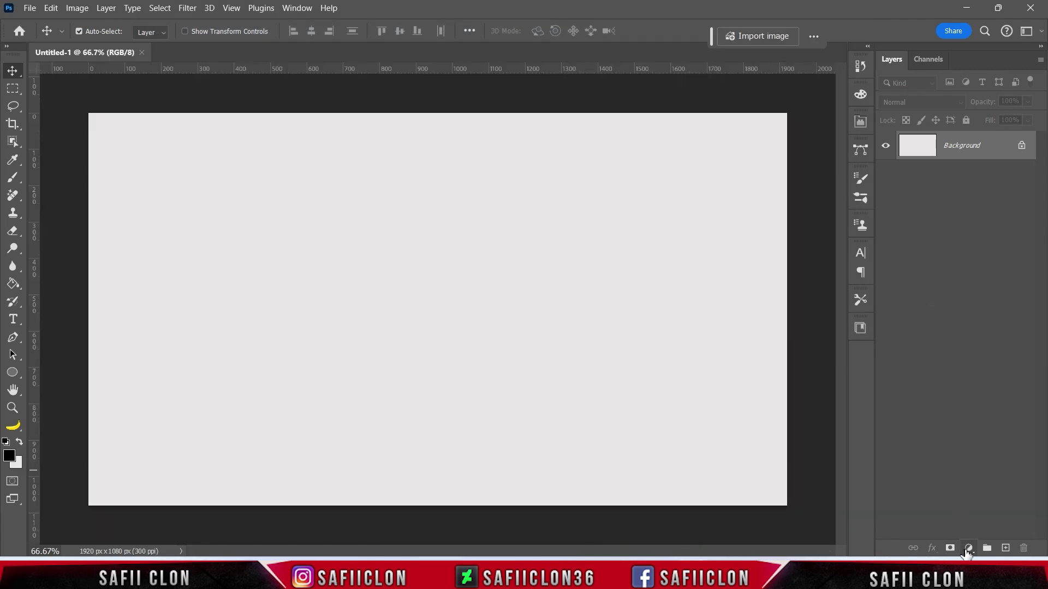
Add a Solid Color fill layer in near-black #010101 above the Background layer.
left_click(967, 549)
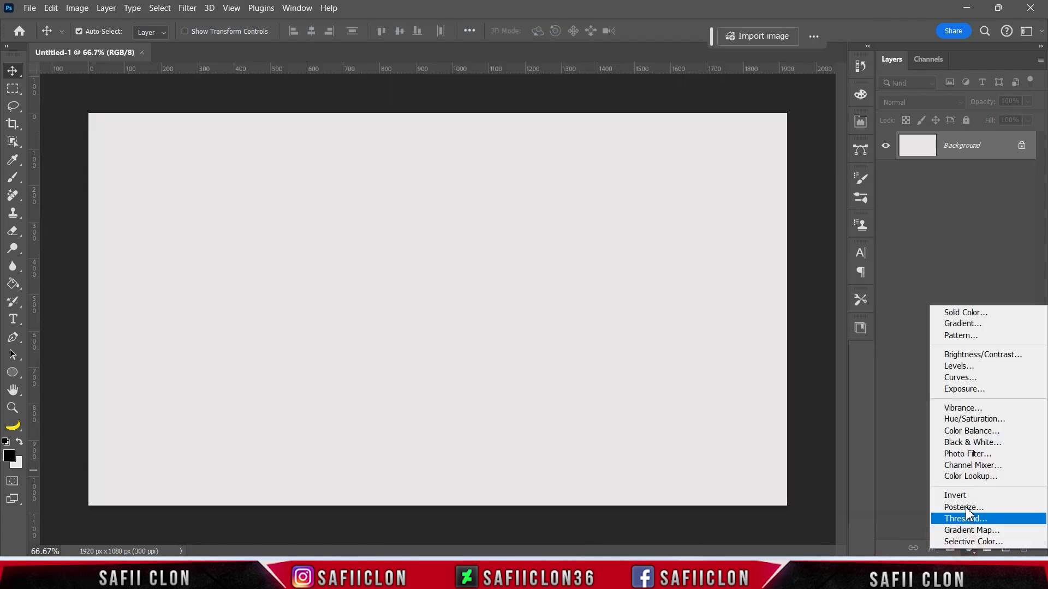
left_click(974, 313)
left_click_drag(621, 240, 557, 275)
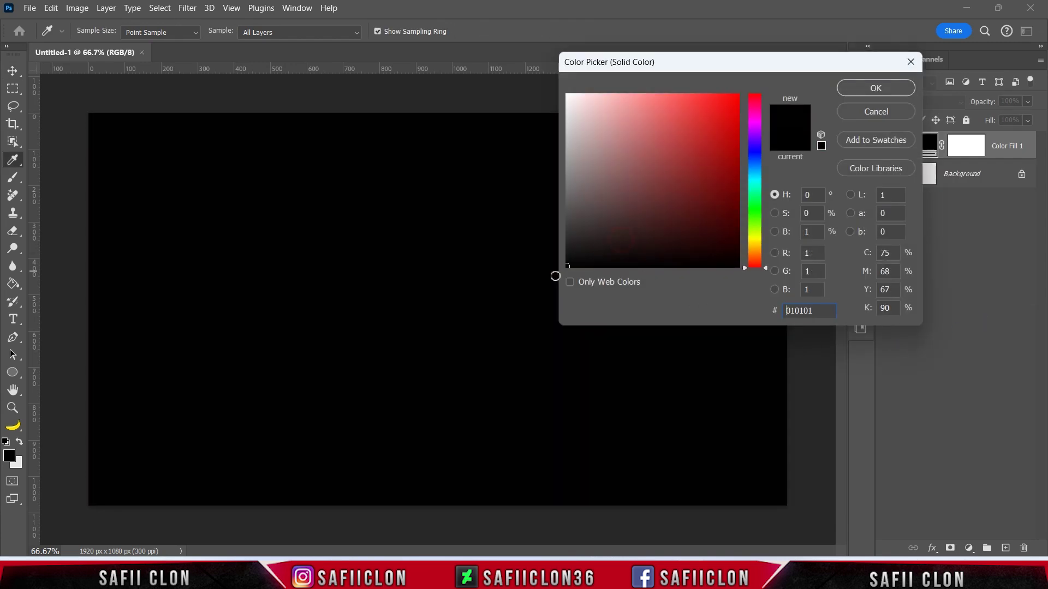
left_click(876, 89)
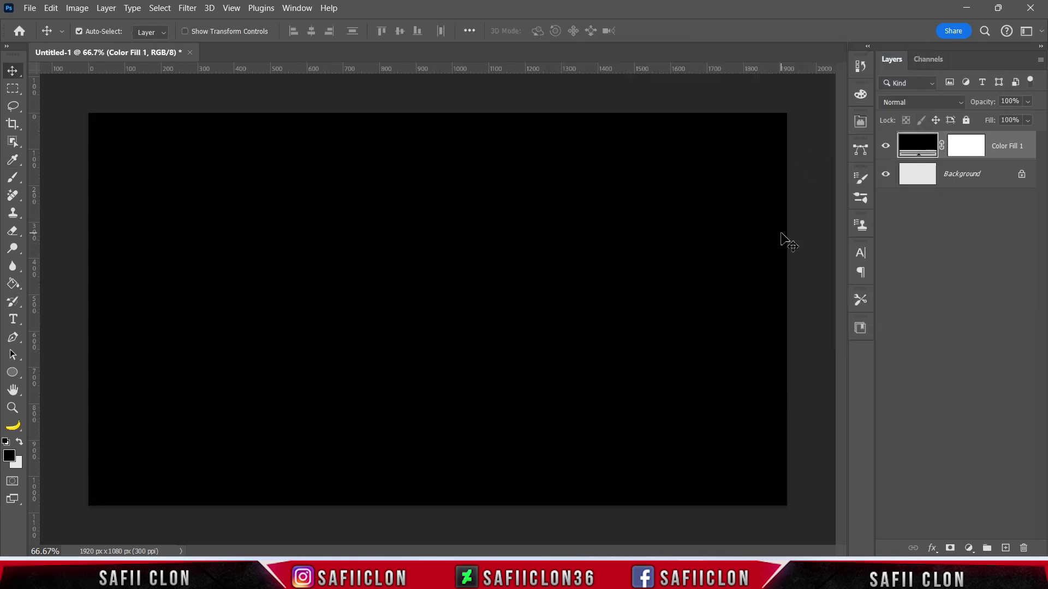
Create a new layer above the color fill and fill it with black #000000 using the Paint Bucket.
left_click(1006, 549)
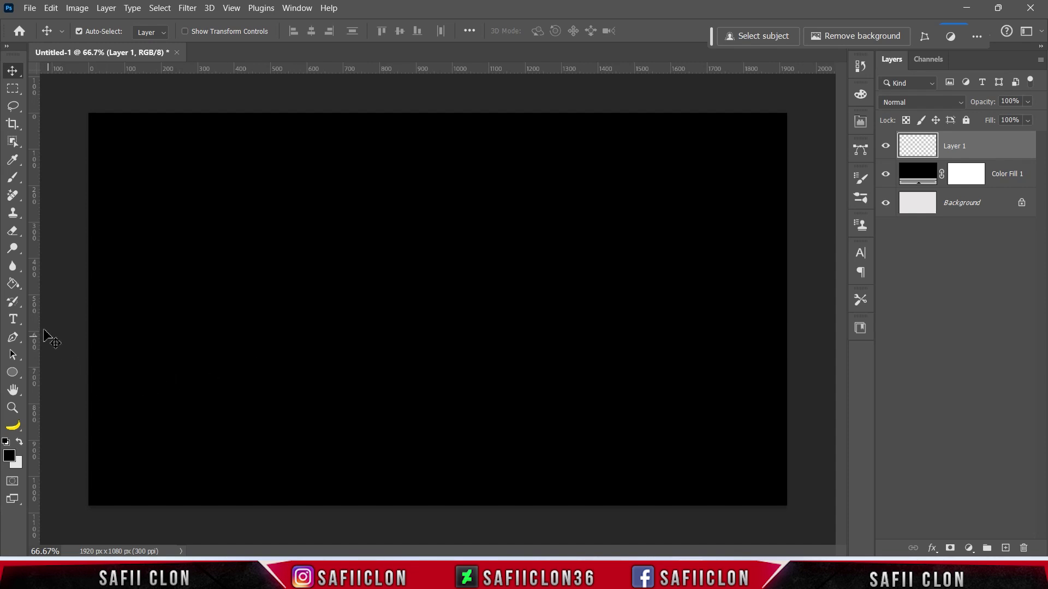
left_click(12, 284)
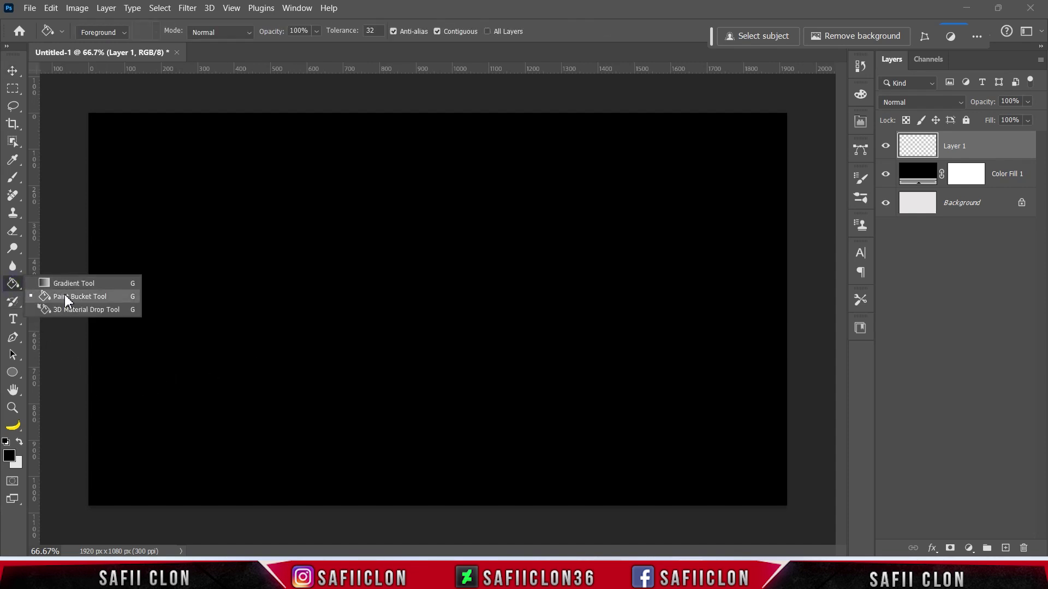
left_click(65, 300)
left_click(11, 457)
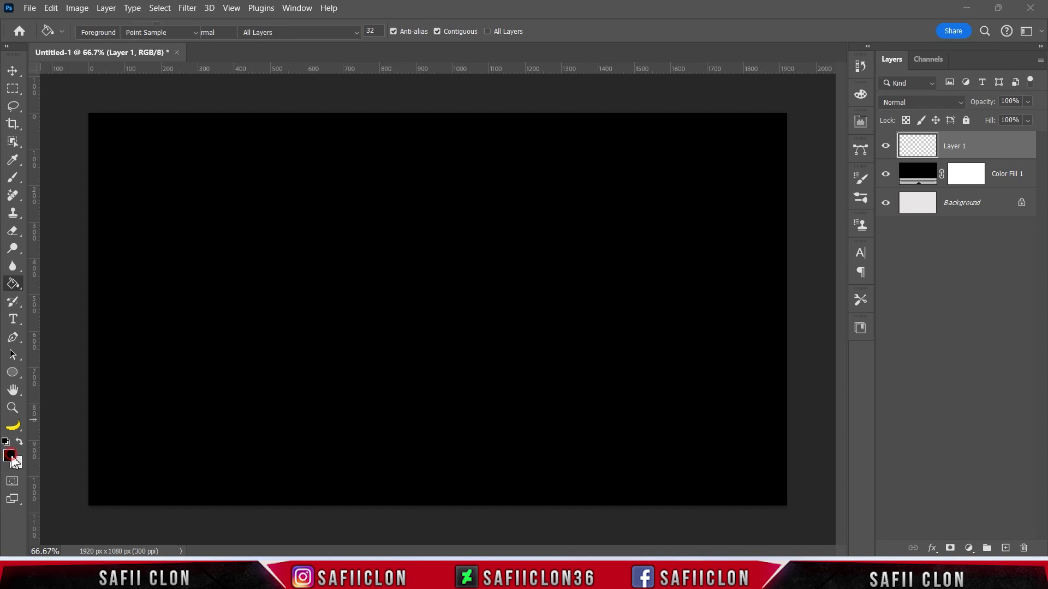
left_click(901, 90)
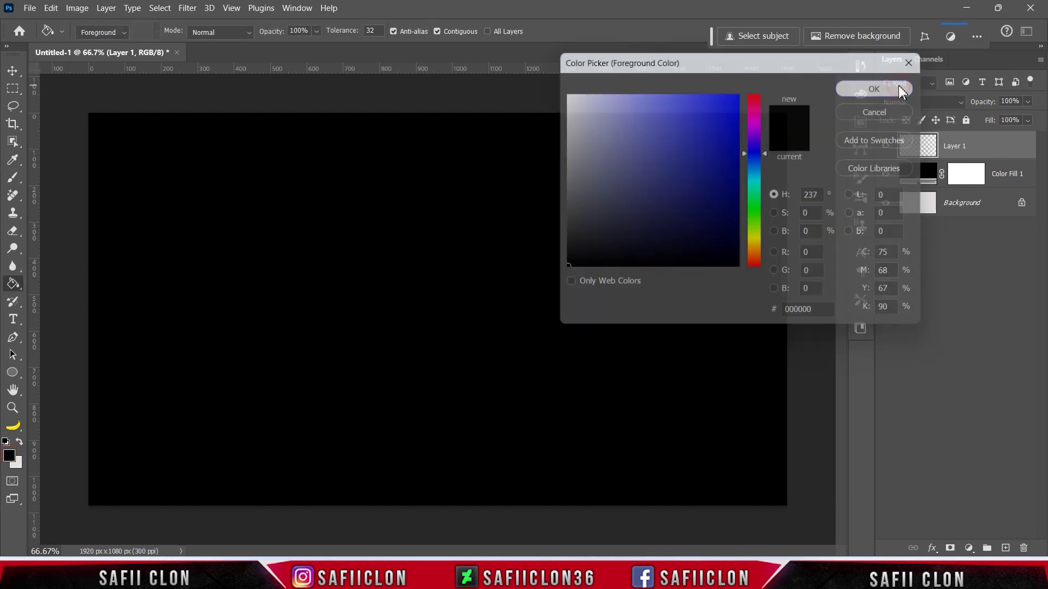
left_click(426, 268)
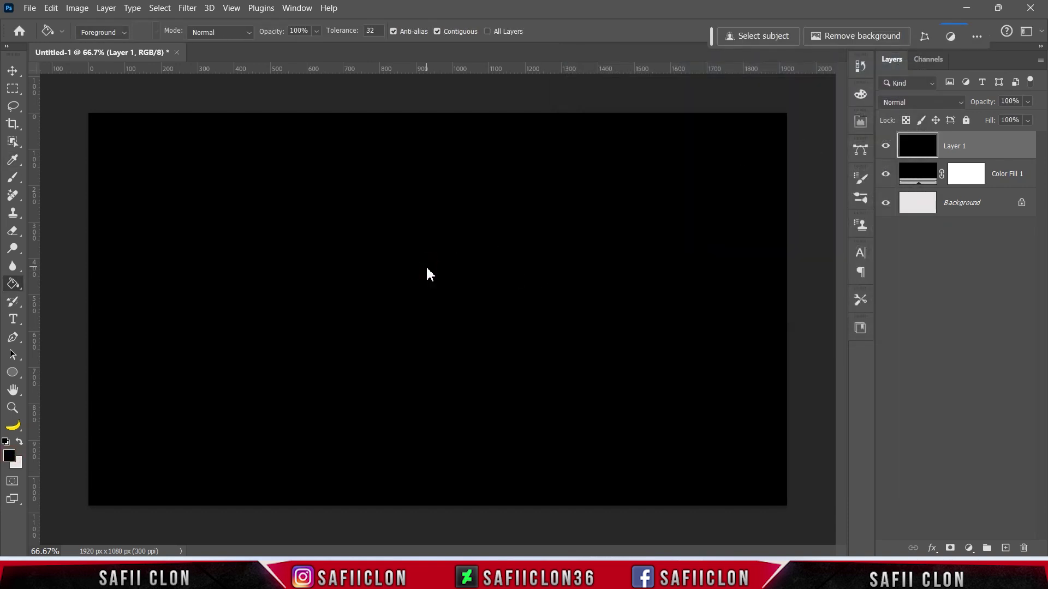
left_click(888, 145)
left_click(888, 145)
Apply the Add Noise filter to the black layer at 14.41%, with Gaussian distribution and Monochromatic enabled.
left_click(187, 9)
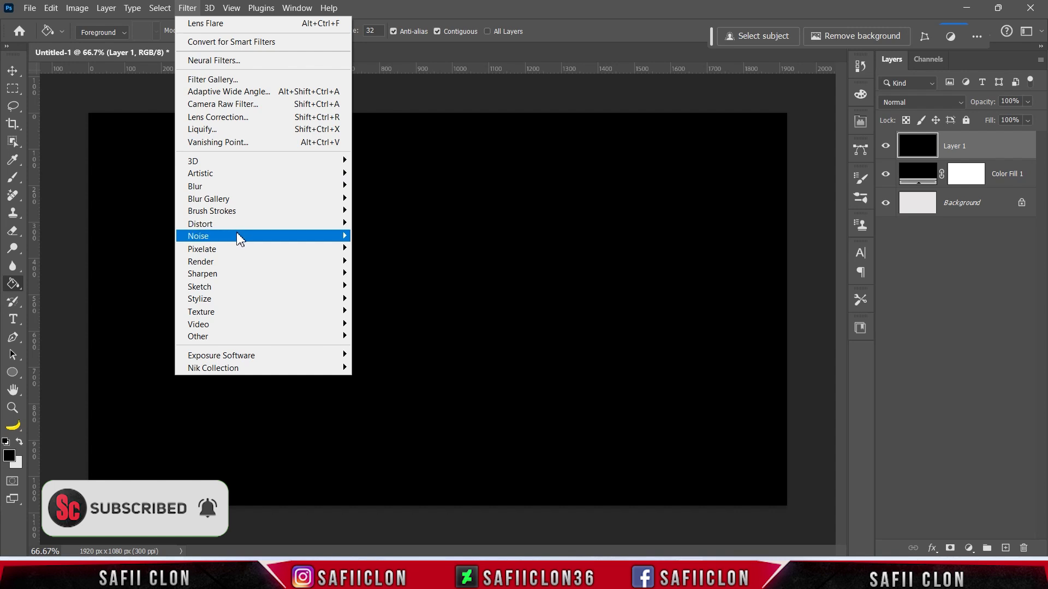
mouse_move(270, 238)
left_click(400, 239)
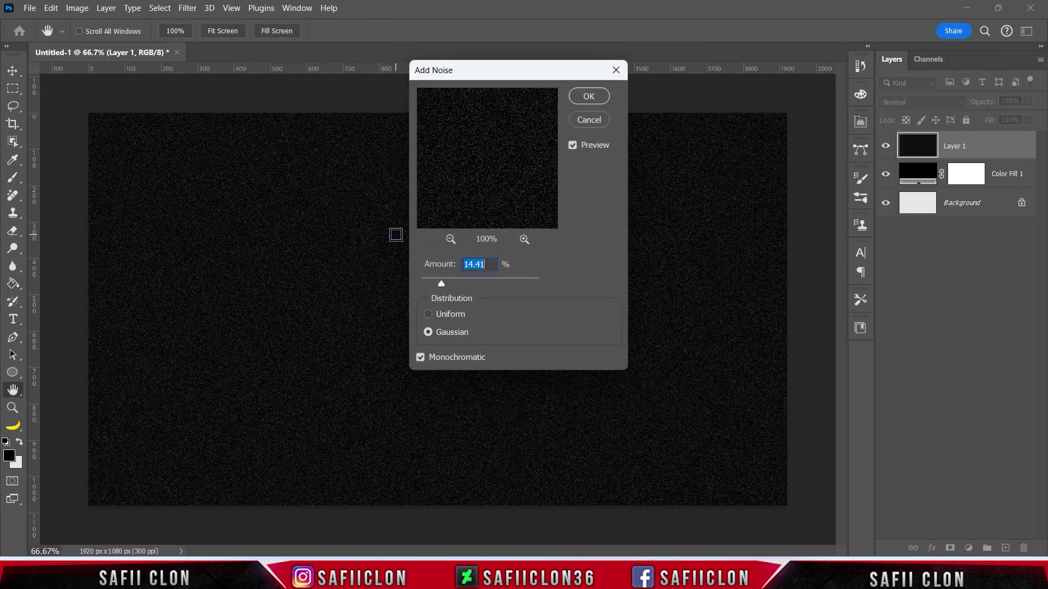
left_click_drag(441, 284, 441, 283)
left_click(450, 330)
left_click(586, 97)
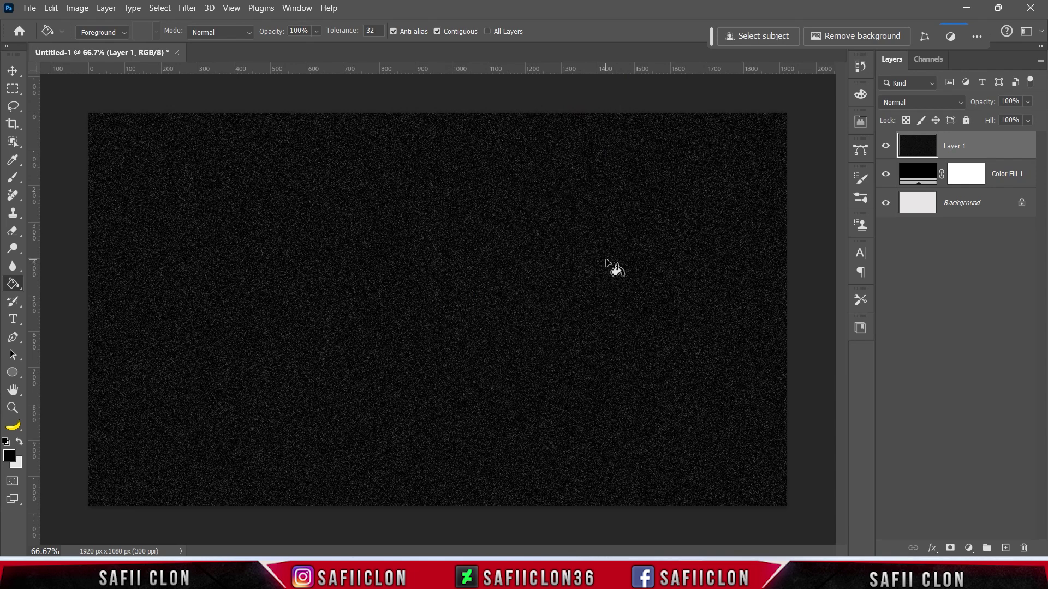
Scale the noise layer up from its centre to about 219% so it extends well beyond the canvas.
key("ctrl+minus")
key("ctrl+minus")
key("ctrl+minus")
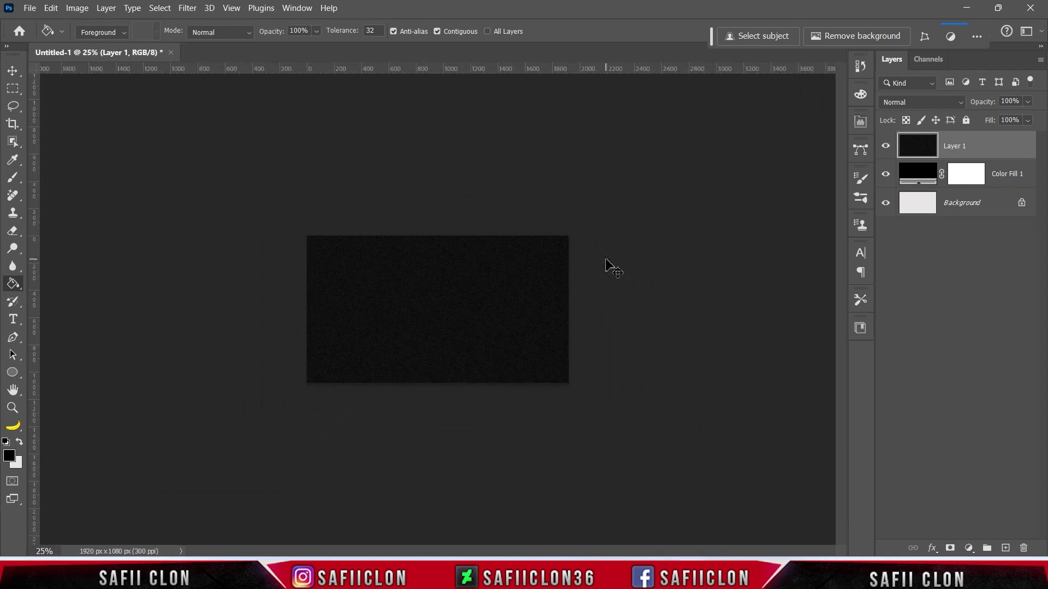
key("ctrl+t")
left_click_drag(567, 236, 725, 148)
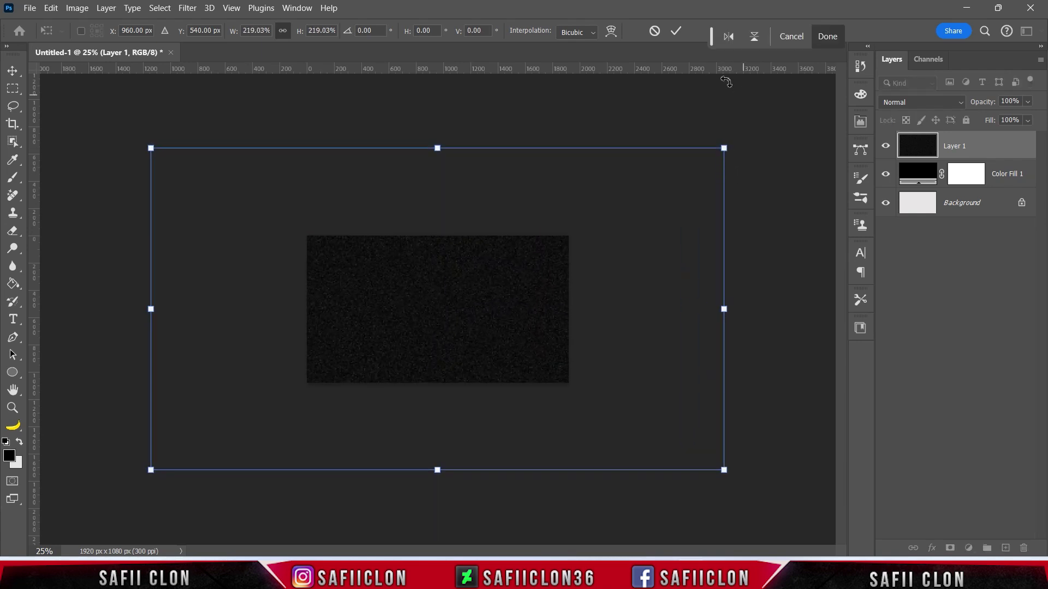
left_click(676, 31)
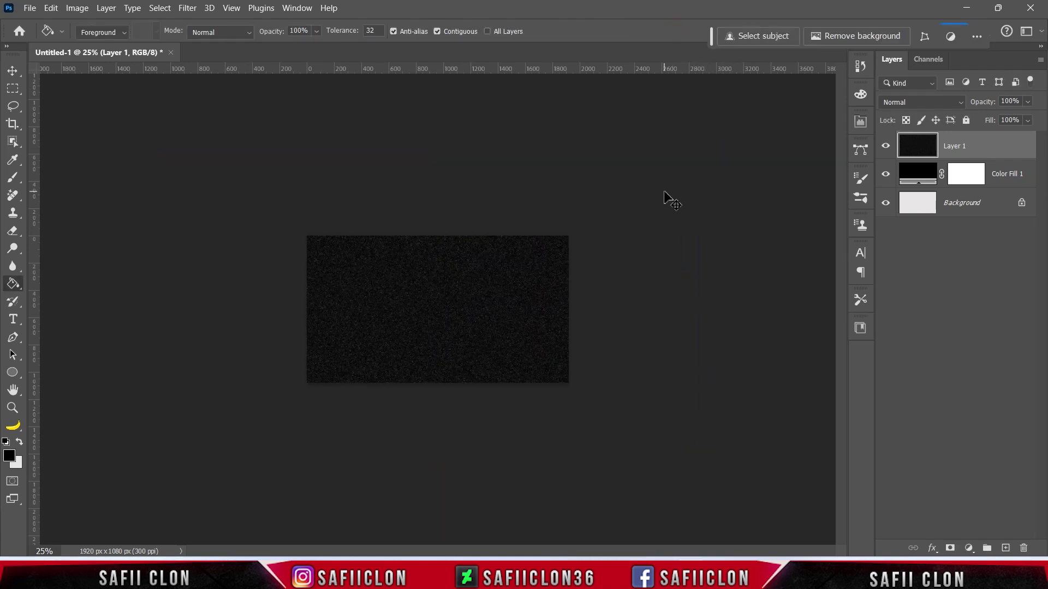
key("ctrl+plus")
key("ctrl+plus")
key("ctrl+plus")
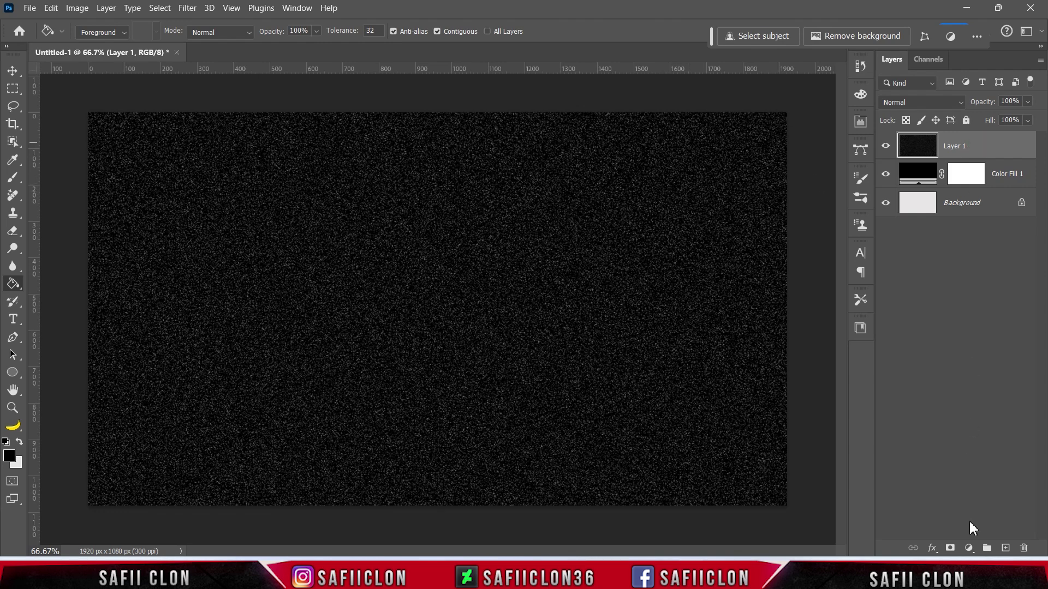
Add a Levels adjustment clipped to the noise layer, raising the black input to 40 and slightly lowering the white input.
left_click(969, 548)
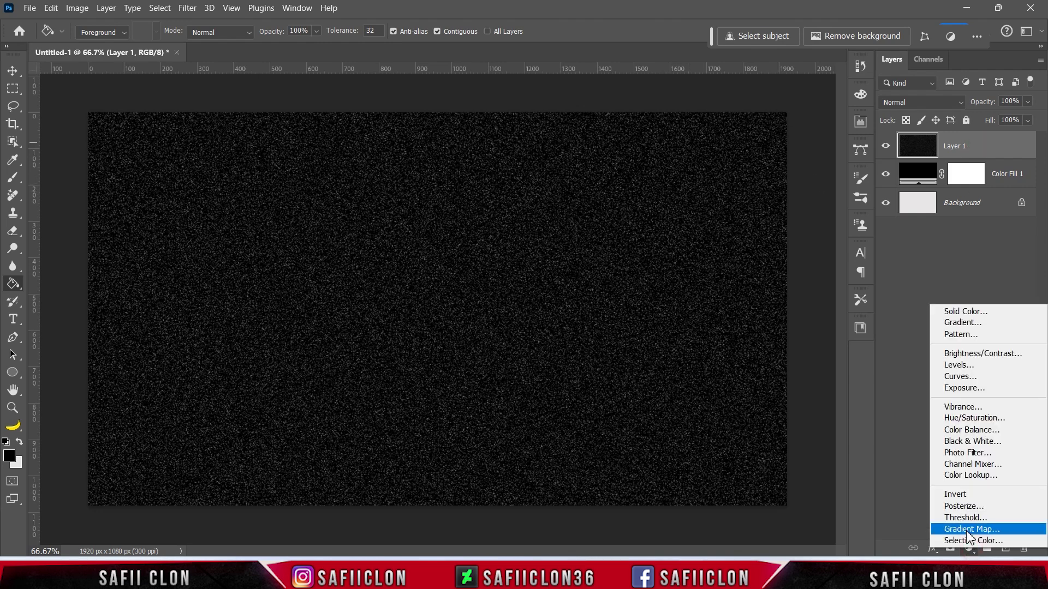
left_click(964, 364)
left_click(746, 420)
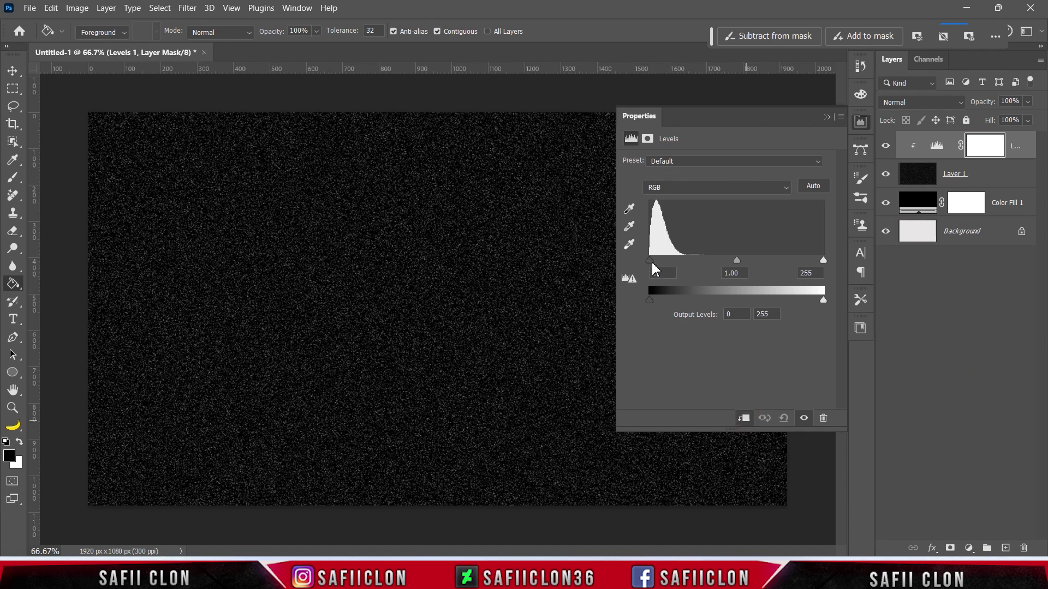
left_click_drag(656, 267, 675, 267)
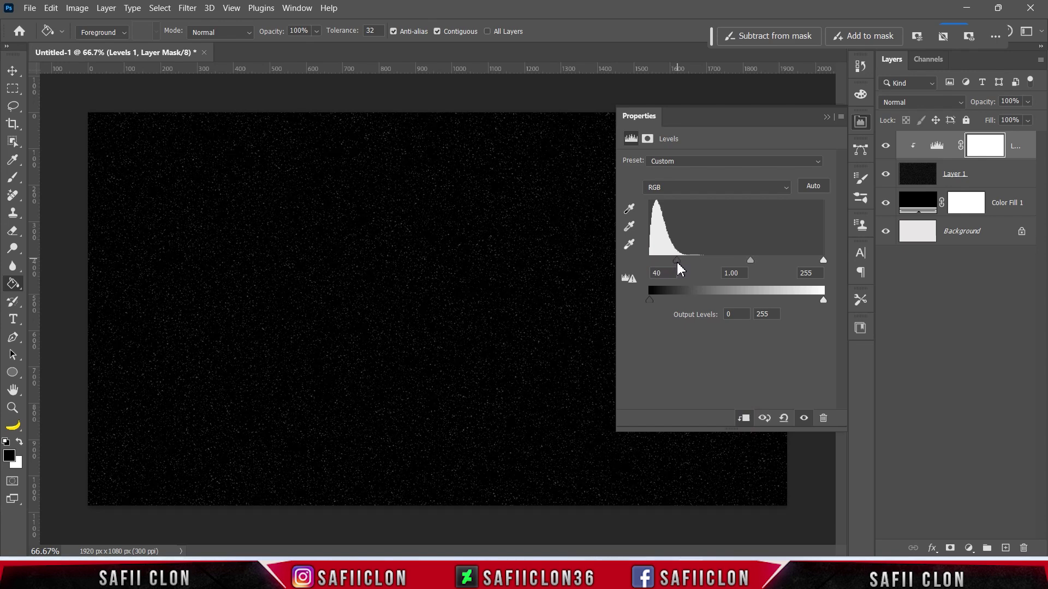
left_click_drag(823, 265, 809, 264)
left_click(826, 118)
Compare the noise with and without the Levels adjustment and examine the star texture up close.
left_click(885, 147)
left_click(885, 148)
left_click(885, 147)
left_click(885, 148)
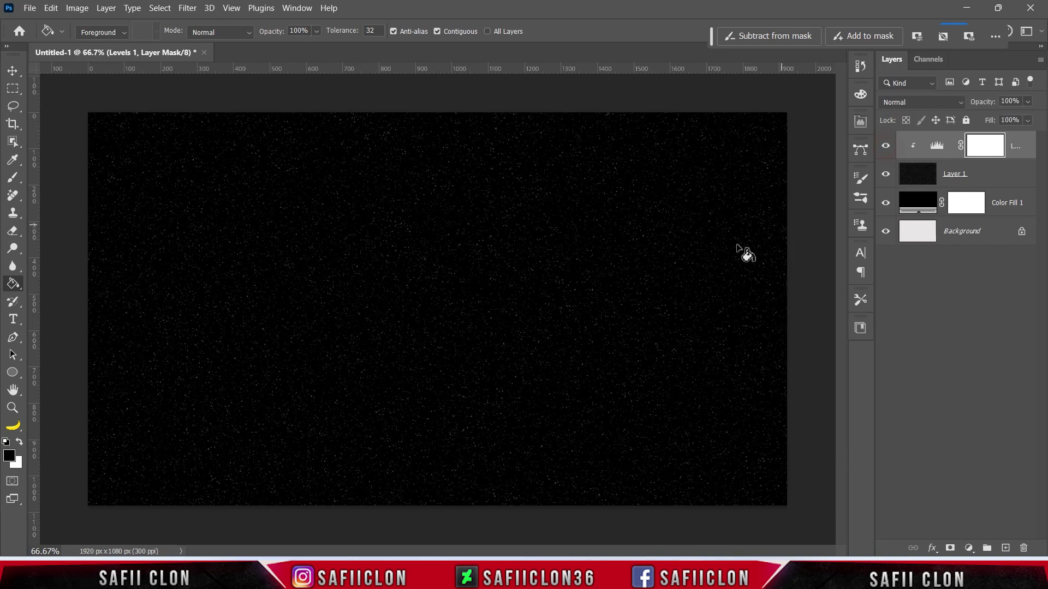
key("ctrl+plus")
key("ctrl+plus")
key("ctrl+minus")
key("ctrl+minus")
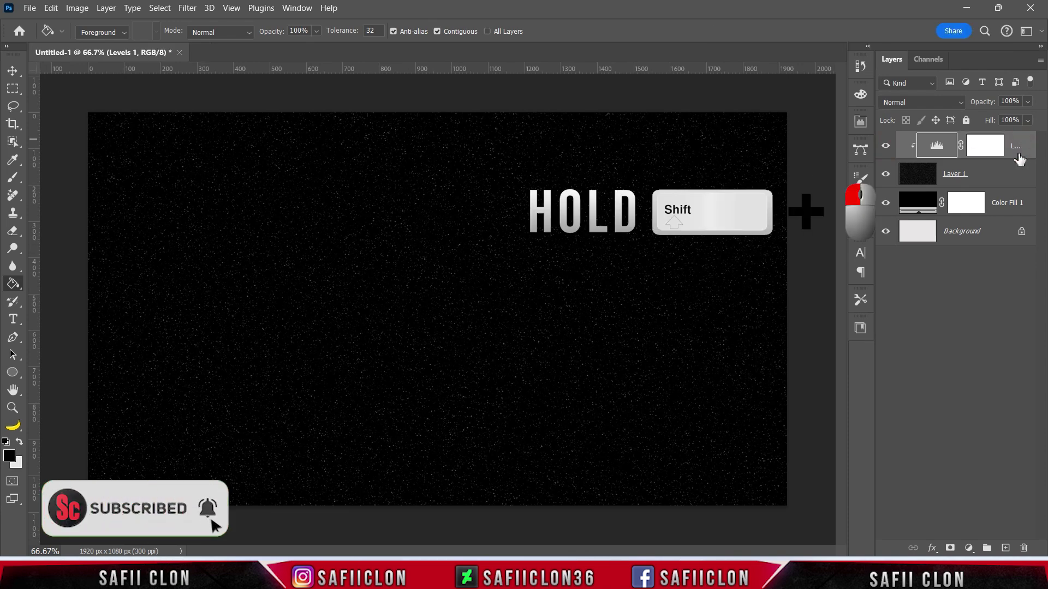
Group the Levels, noise and color fill layers into a group named BACKGROUND, and check it by toggling its visibility.
left_click(1019, 214, "shift")
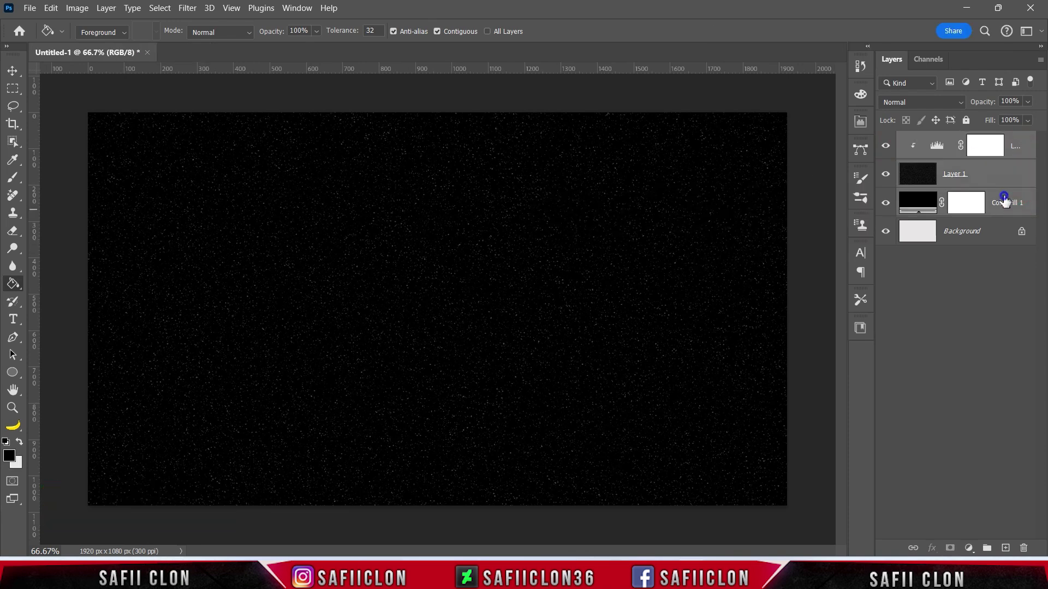
right_click(1006, 202)
left_click(925, 96)
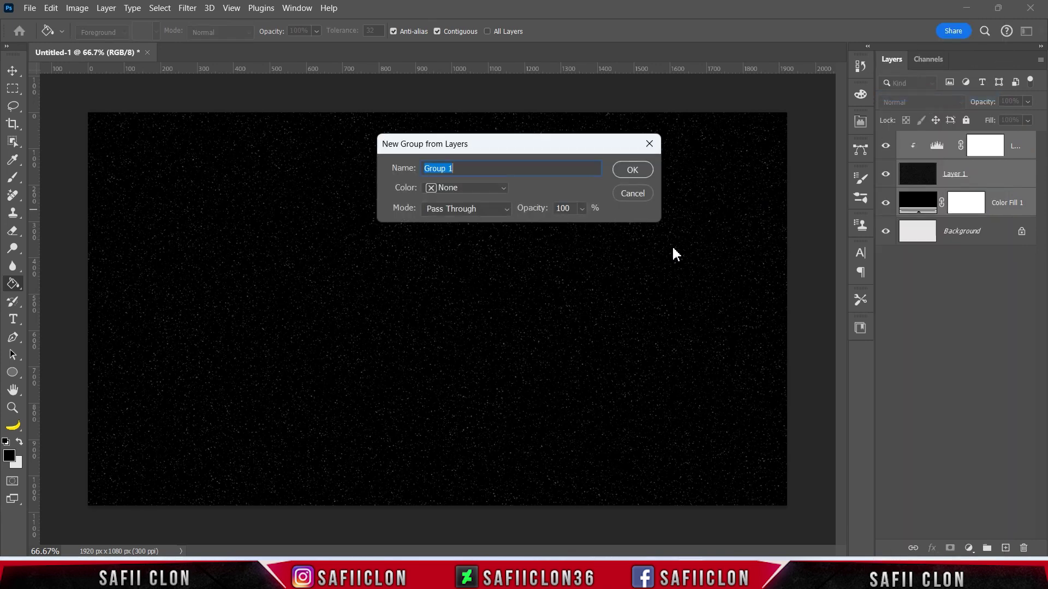
type("BACKGROUND")
left_click(633, 171)
left_click(886, 140)
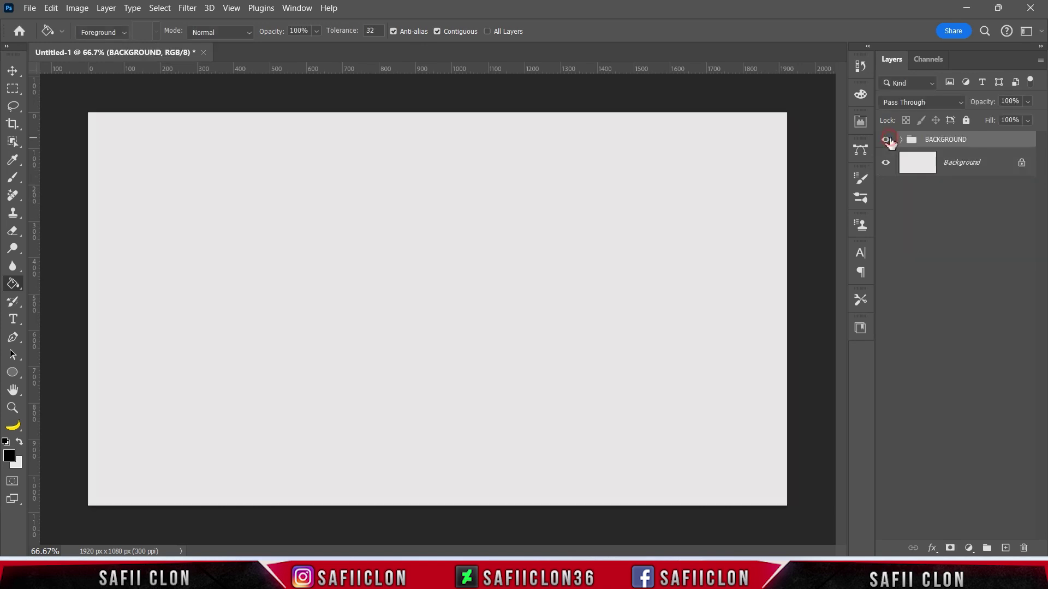
left_click(887, 140)
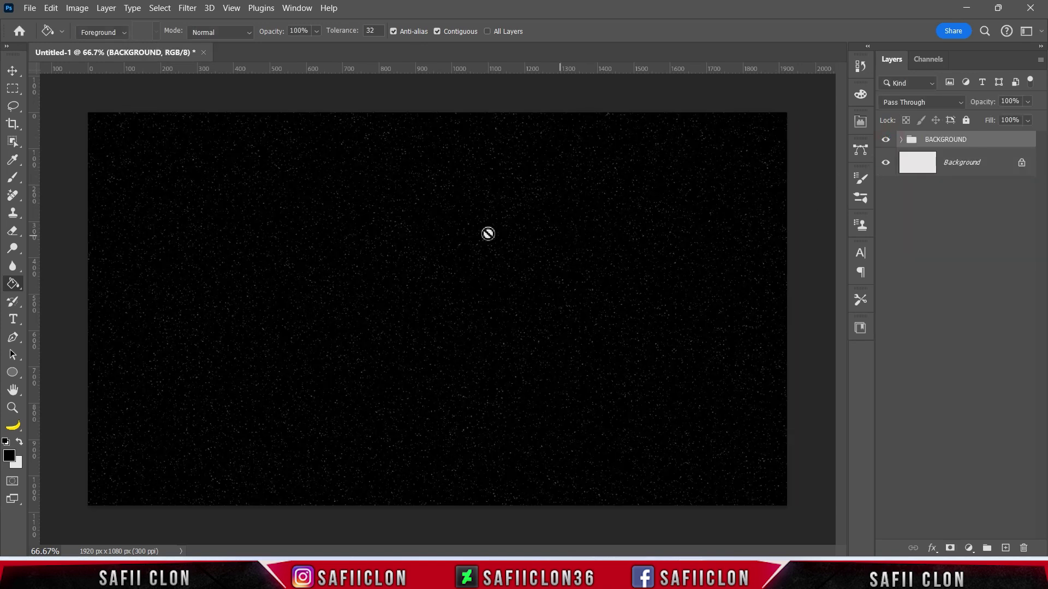
Define the star texture as a new pattern, keeping the suggested name.
left_click(51, 8)
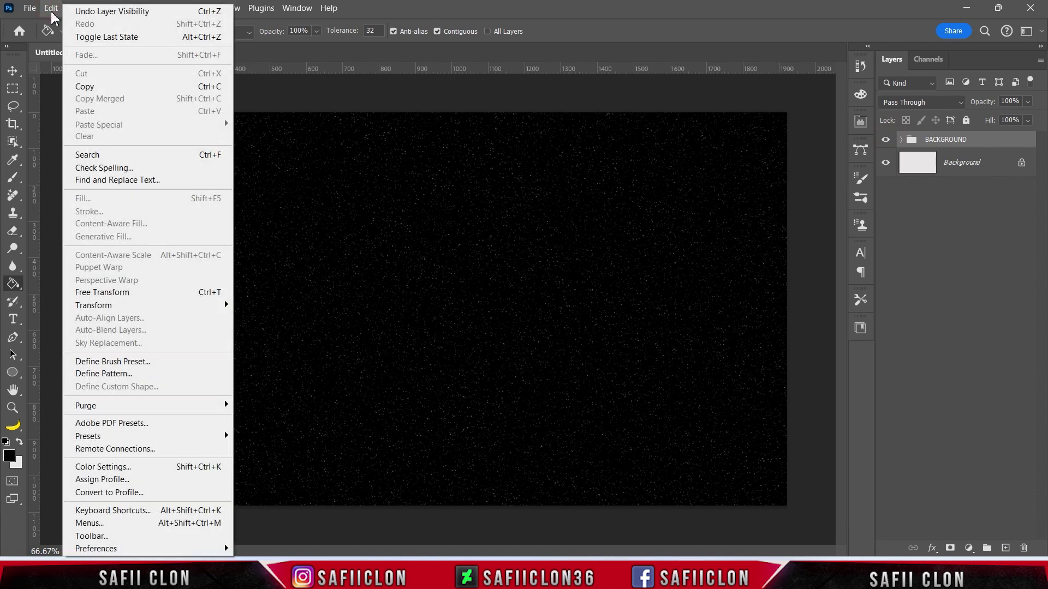
left_click(133, 375)
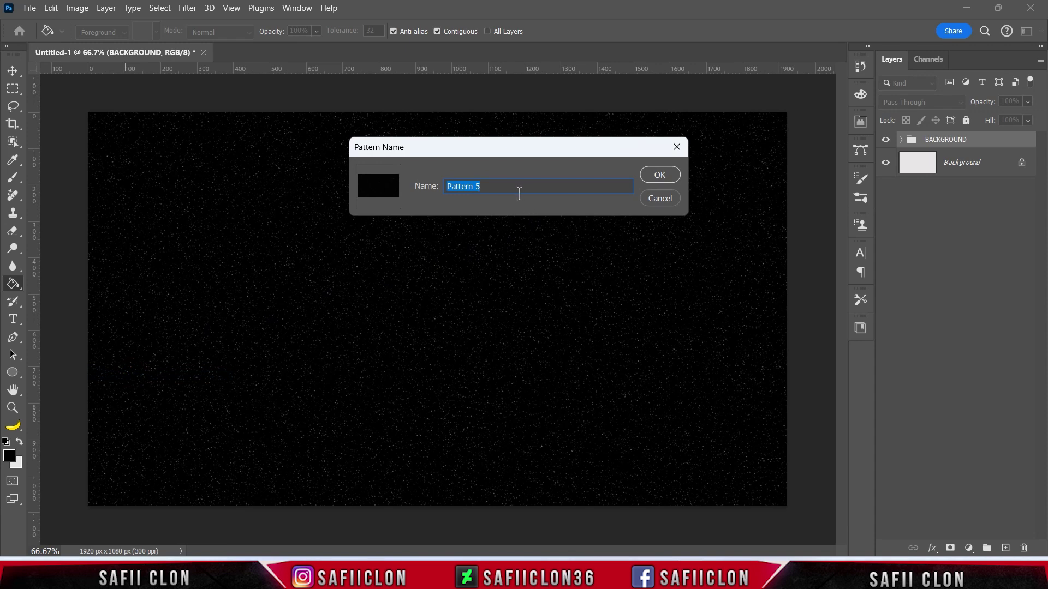
left_click(660, 175)
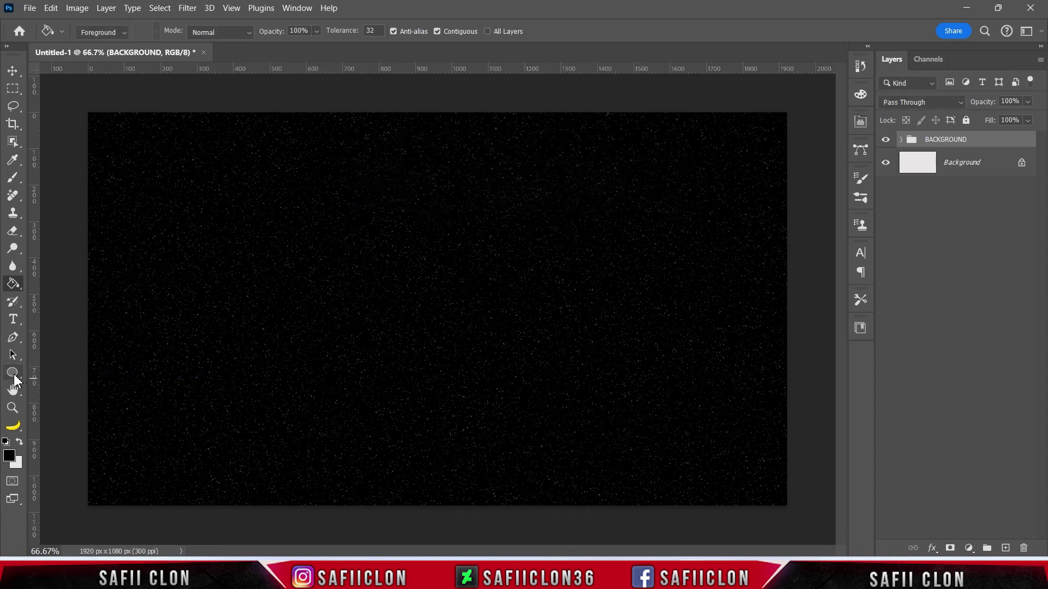
Draw a black circle about 652 px in diameter with the Ellipse tool in Shape mode.
left_click(14, 376)
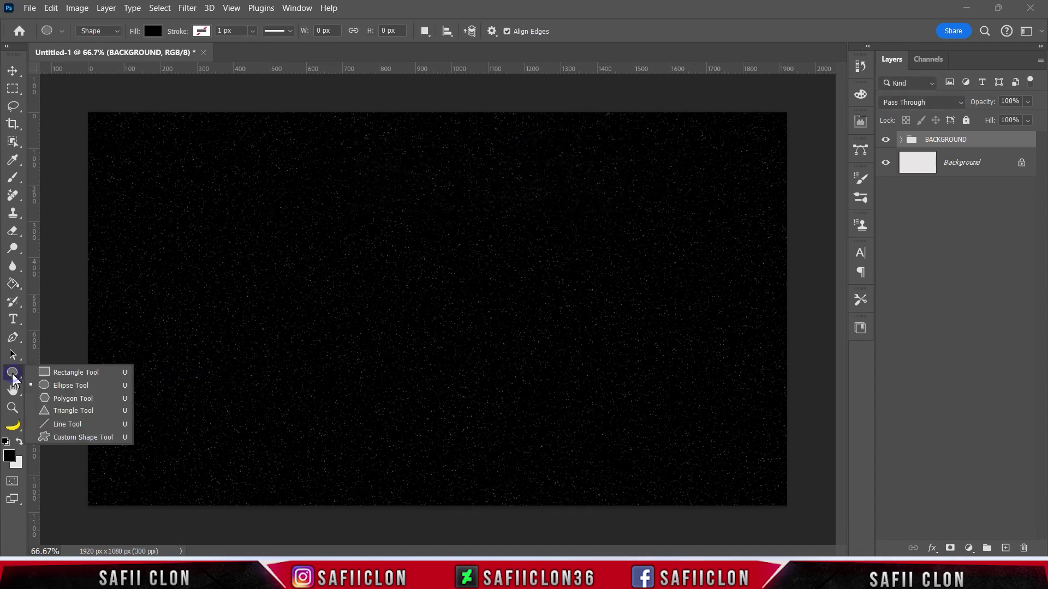
left_click(79, 387)
left_click(111, 32)
left_click(101, 43)
left_click(425, 31)
left_click(437, 48)
left_click_drag(342, 237, 706, 476)
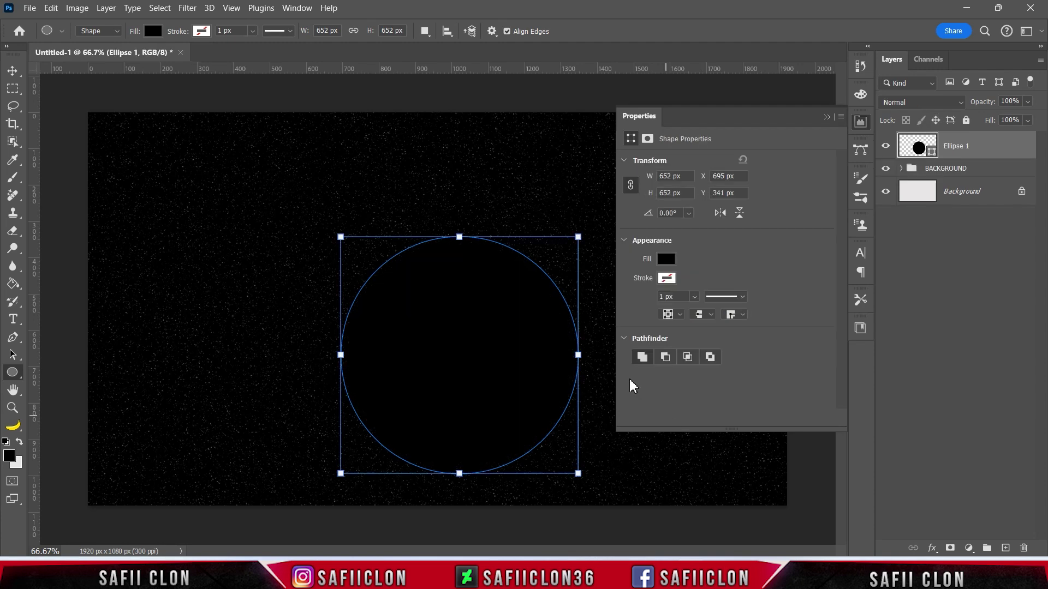
left_click(826, 118)
Transform the circle to sit at the canvas centre (960, 540 px) and scale it to about 118%.
key("ctrl+t")
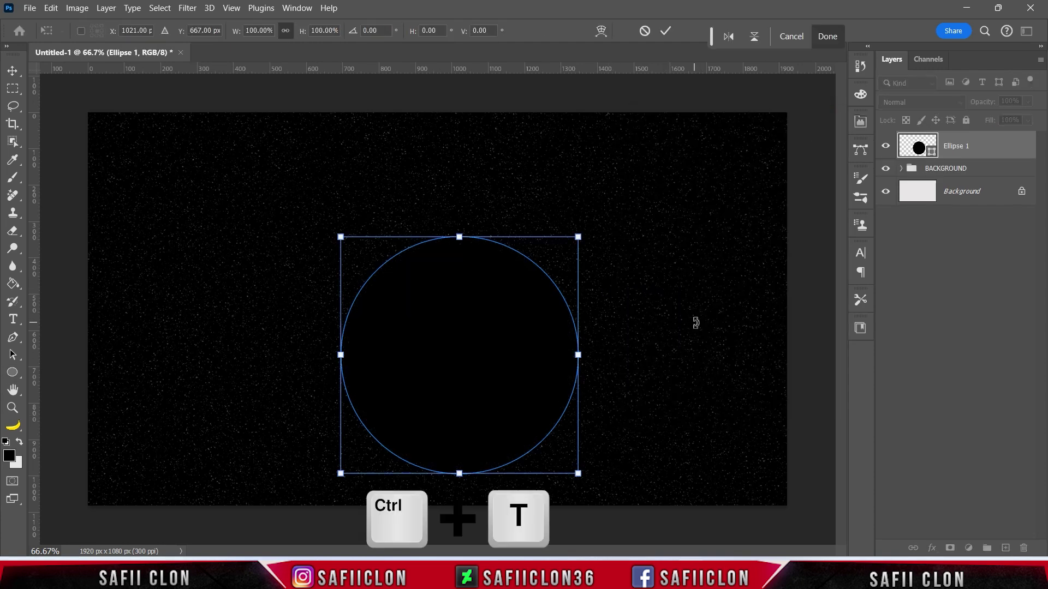
left_click_drag(489, 391, 465, 342)
left_click_drag(557, 192, 577, 169)
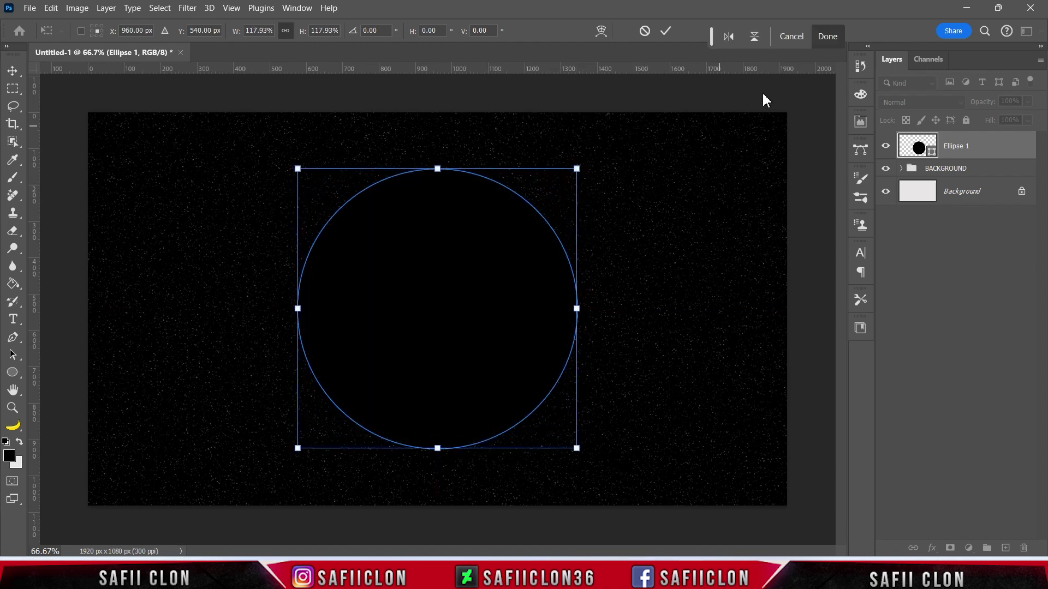
left_click(665, 32)
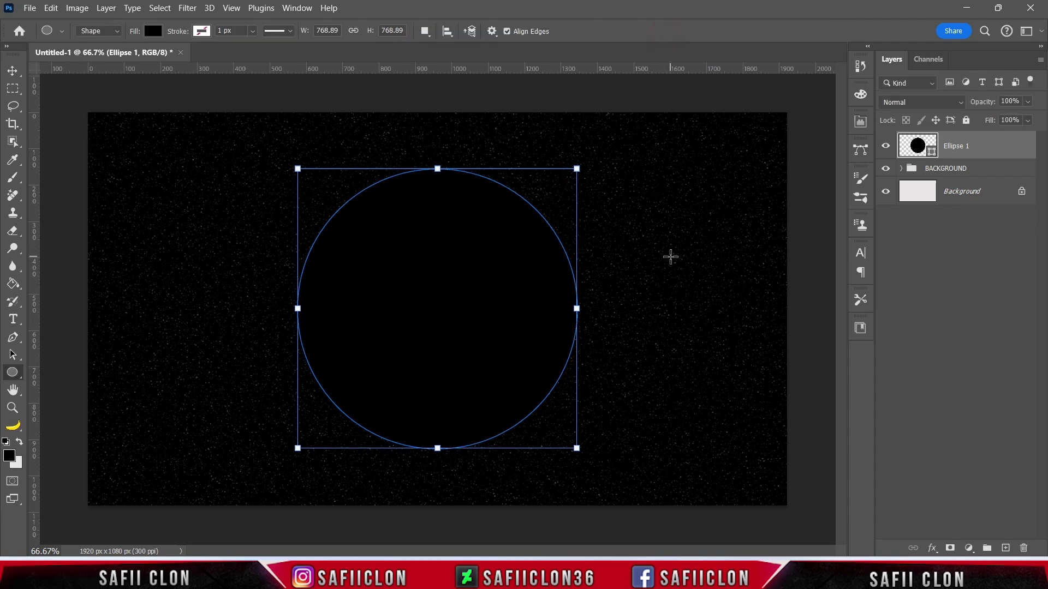
Duplicate the Ellipse 1 layer twice with the suggested names and hide both copies.
right_click(978, 148)
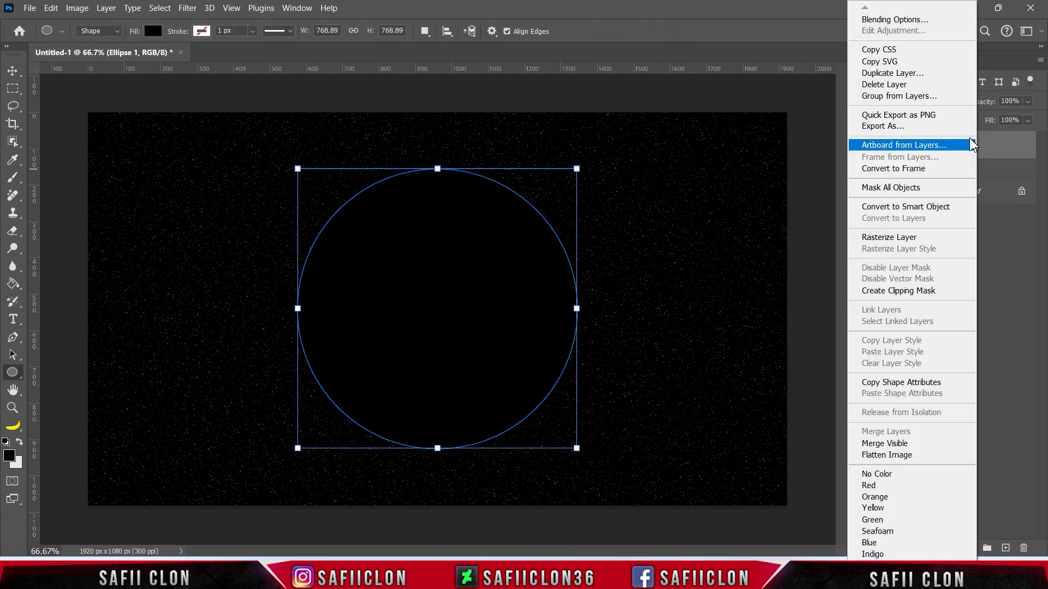
left_click(890, 71)
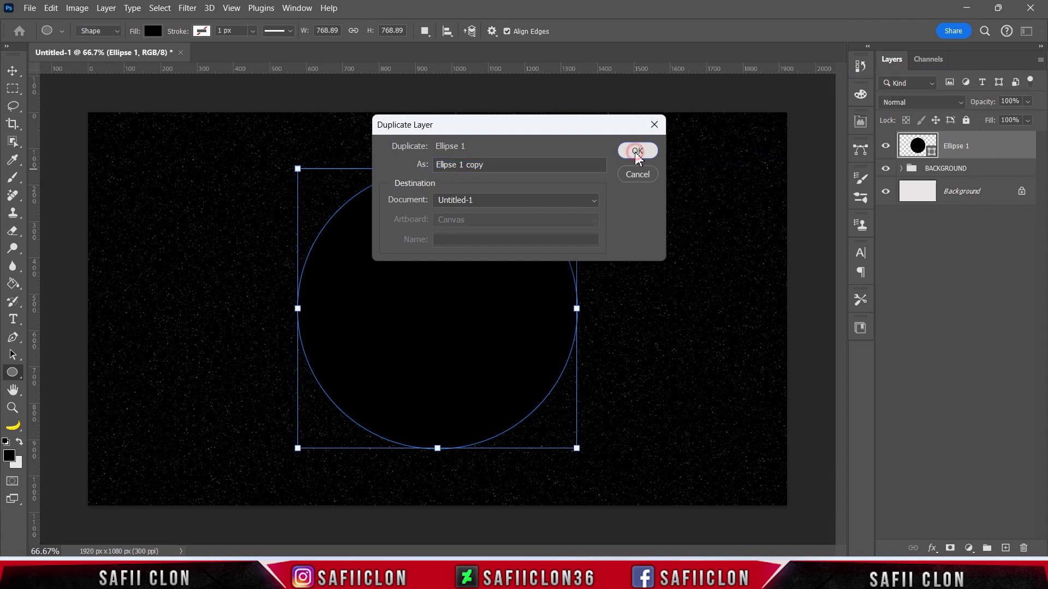
left_click(637, 152)
right_click(982, 146)
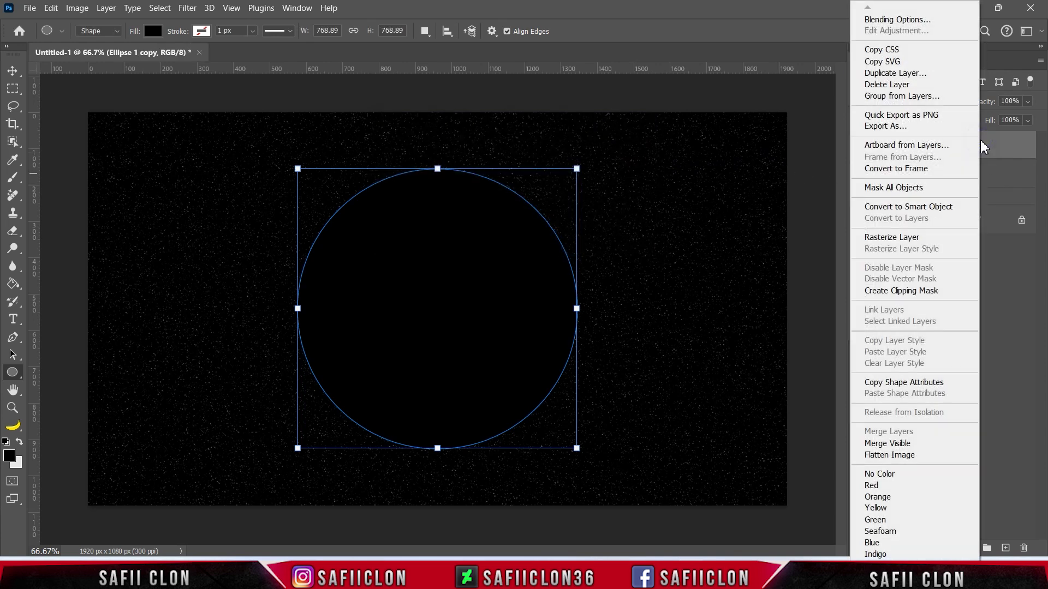
left_click(887, 71)
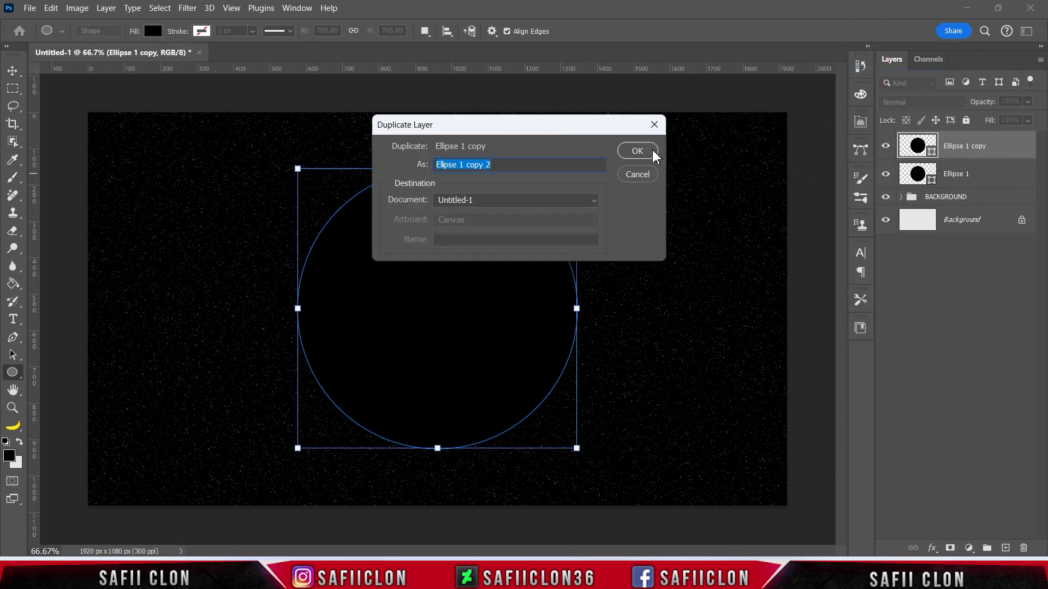
left_click(631, 151)
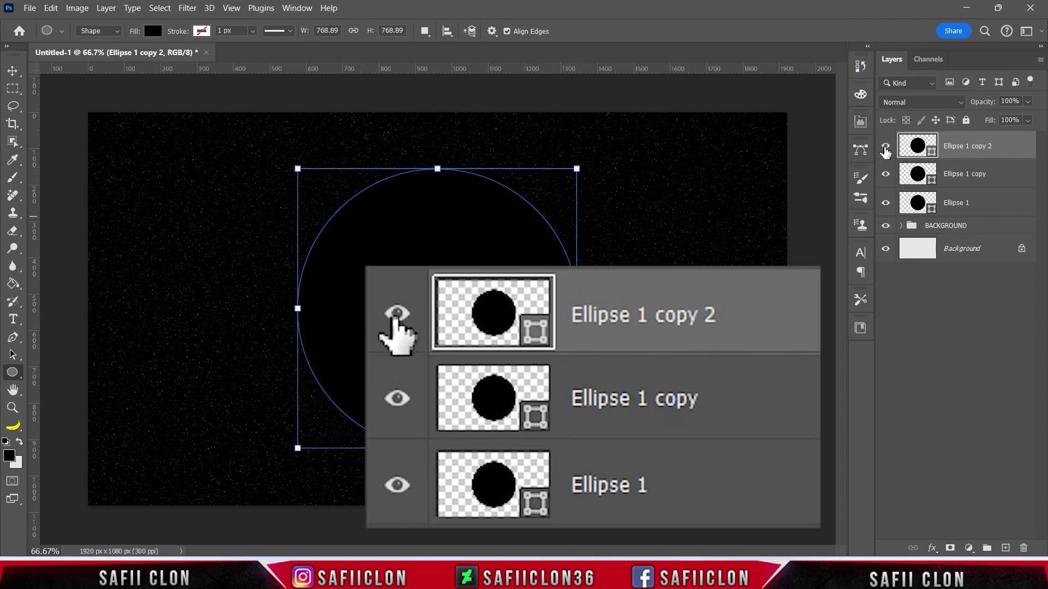
left_click(886, 146)
left_click(885, 175)
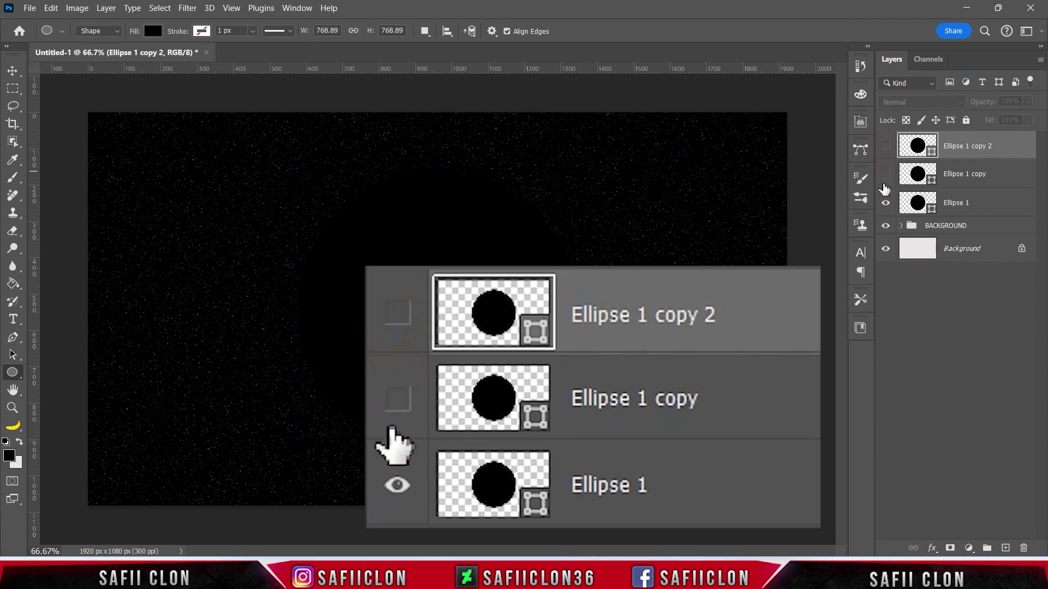
Add an Inner Glow to the Ellipse 1 layer with Normal blend mode and white (#ffffff) as the glow colour.
left_click(985, 203)
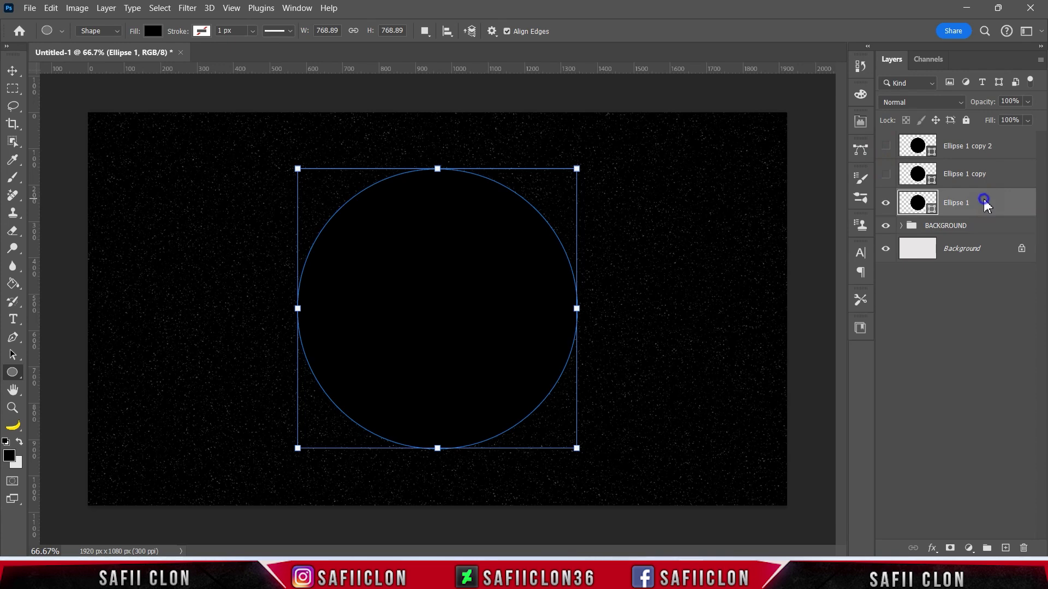
right_click(984, 202)
left_click(884, 21)
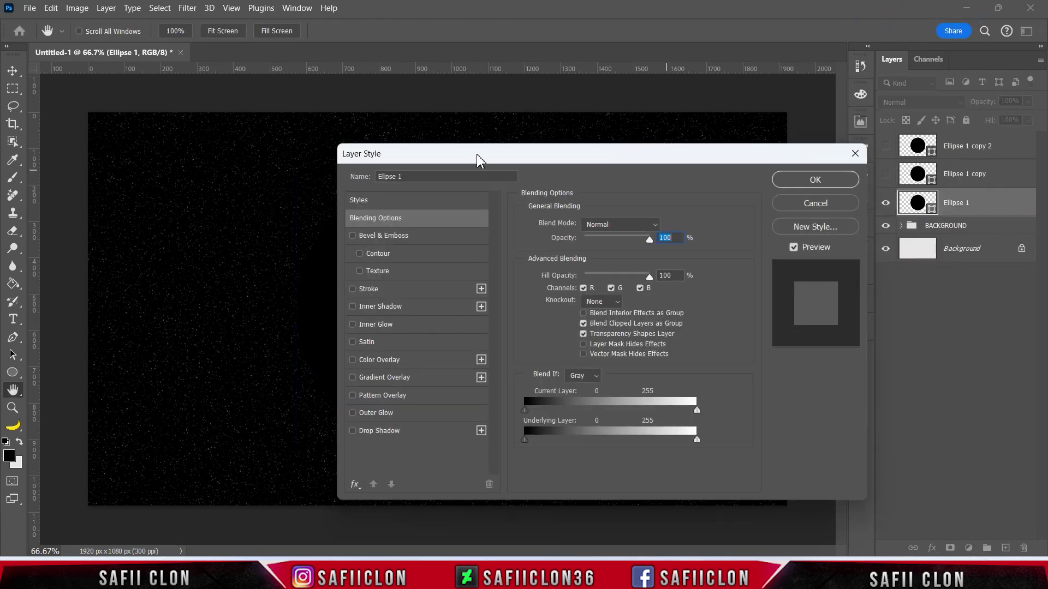
left_click_drag(476, 159, 750, 147)
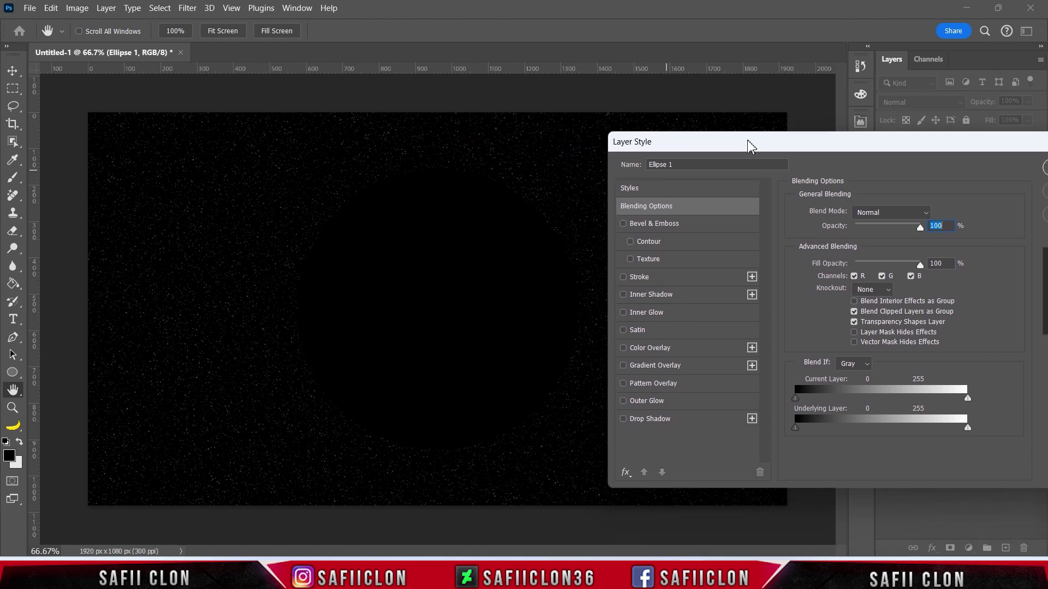
left_click(654, 315)
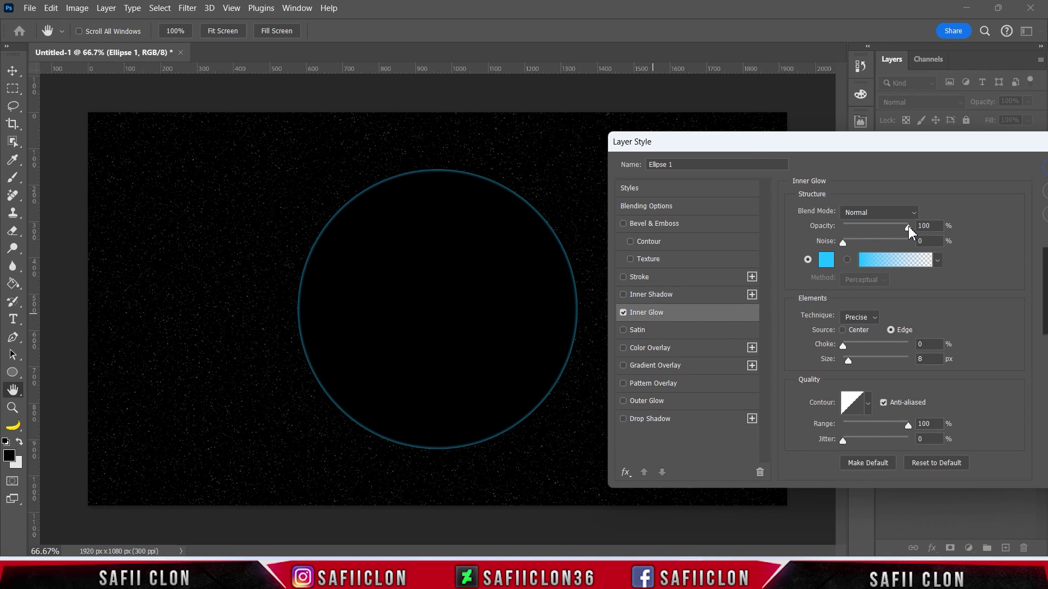
left_click(855, 214)
left_click(859, 170)
left_click(824, 262)
left_click_drag(692, 188, 566, 94)
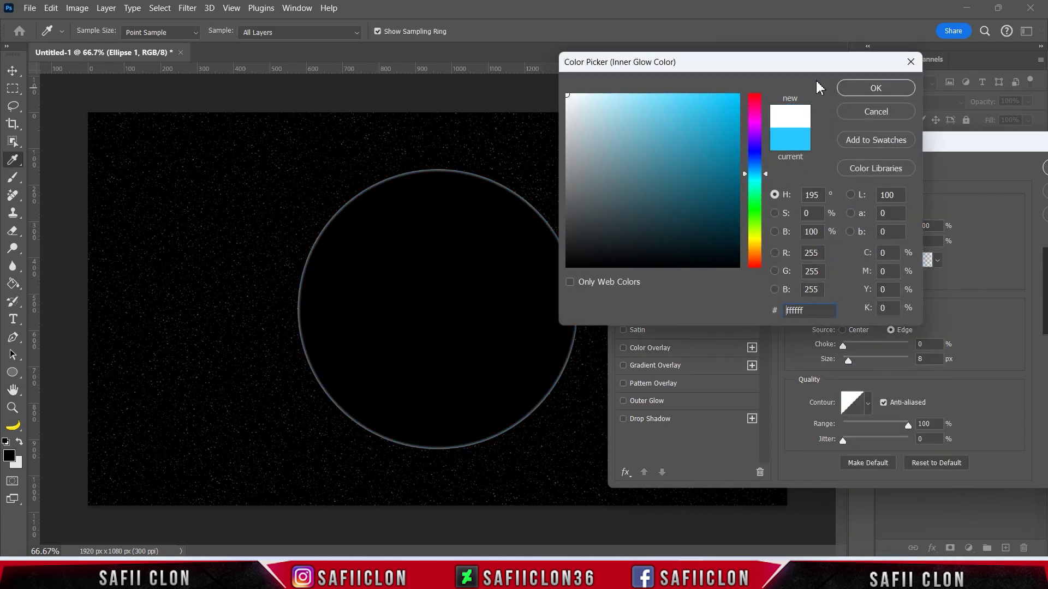
left_click(871, 88)
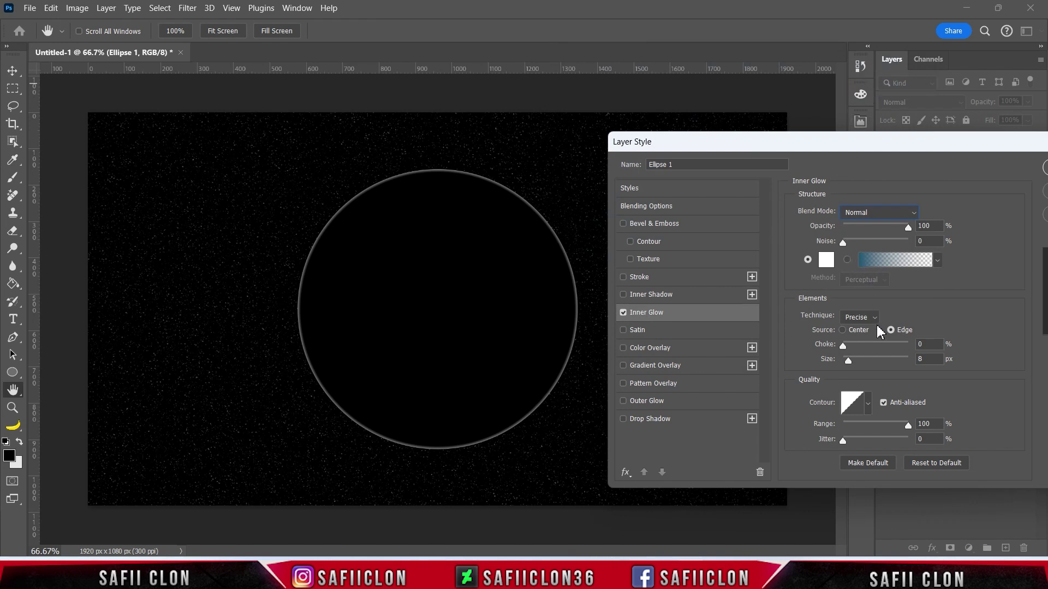
Set Ellipse 1's inner glow to 0% choke, 16 px size and 100% range.
left_click(841, 348)
left_click_drag(849, 361, 853, 364)
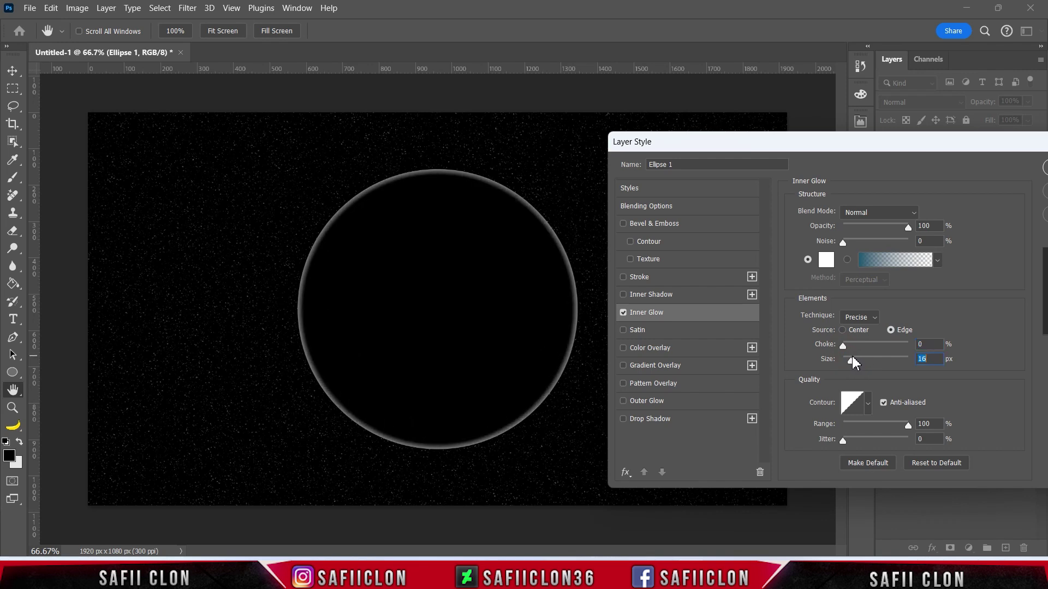
left_click_drag(907, 425, 946, 421)
Add an Outer Glow to Ellipse 1 with Normal blend mode, 100% opacity and white as the glow colour.
left_click(644, 402)
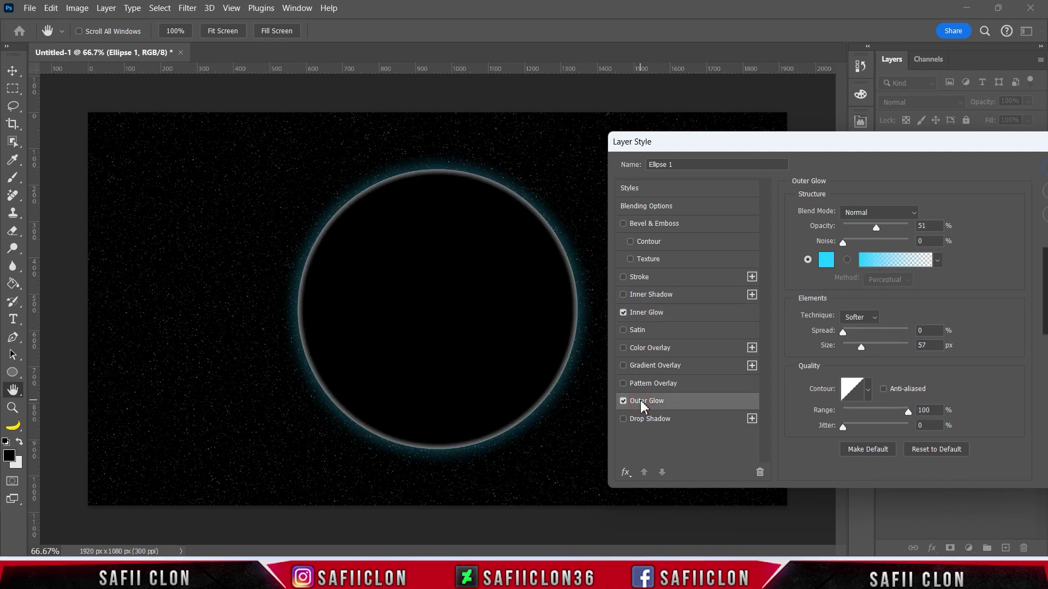
left_click(861, 214)
left_click(868, 171)
left_click_drag(880, 229, 920, 228)
left_click(828, 265)
left_click_drag(591, 128, 567, 93)
left_click(882, 91)
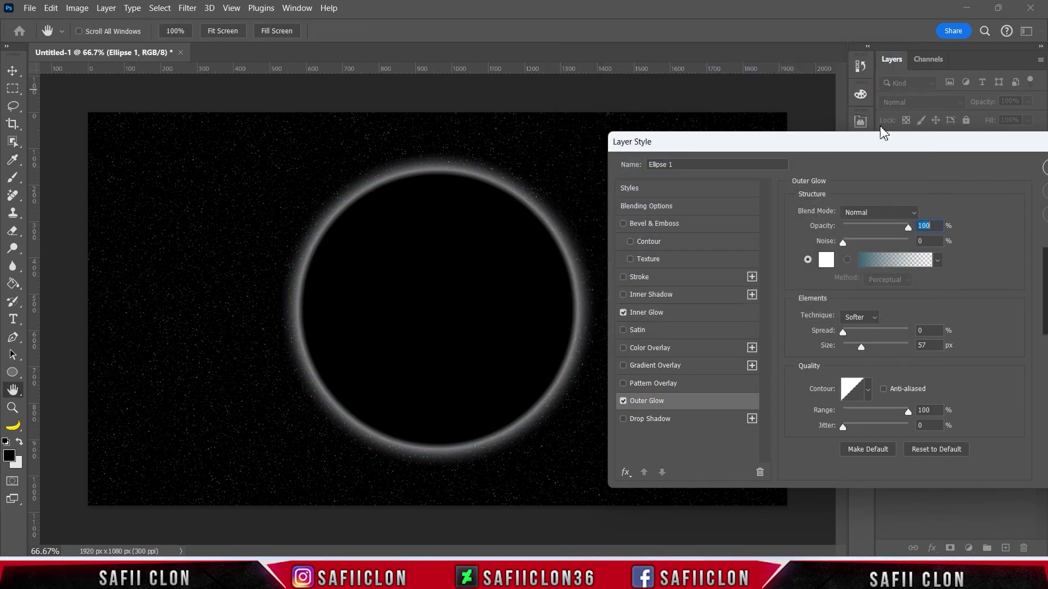
Set Ellipse 1's outer glow to 0% spread, 92 px size and 100% range, and apply the layer style.
left_click(842, 332)
left_click_drag(863, 348, 871, 348)
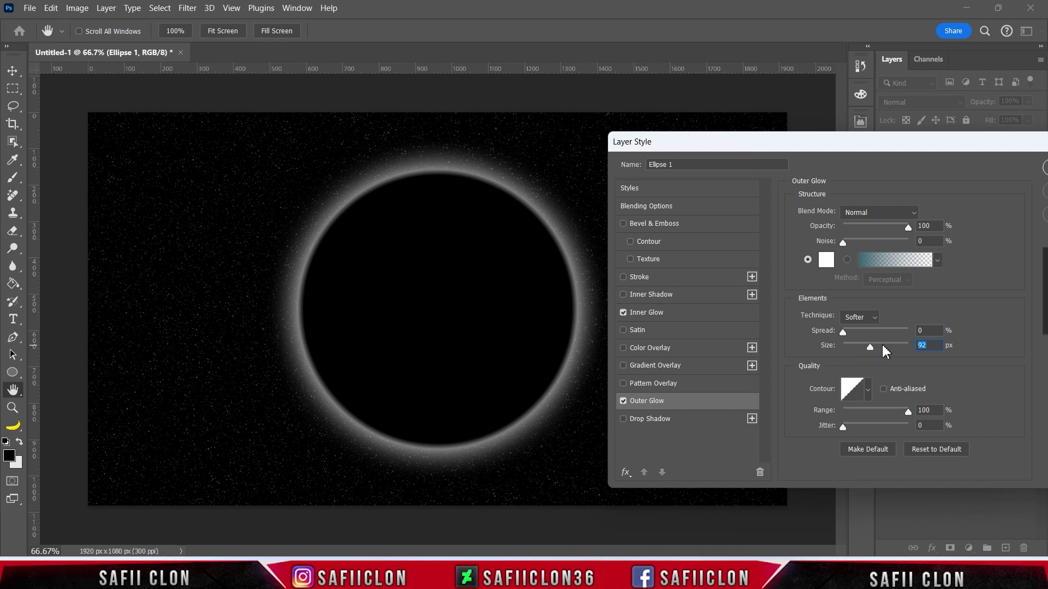
left_click_drag(888, 412, 922, 407)
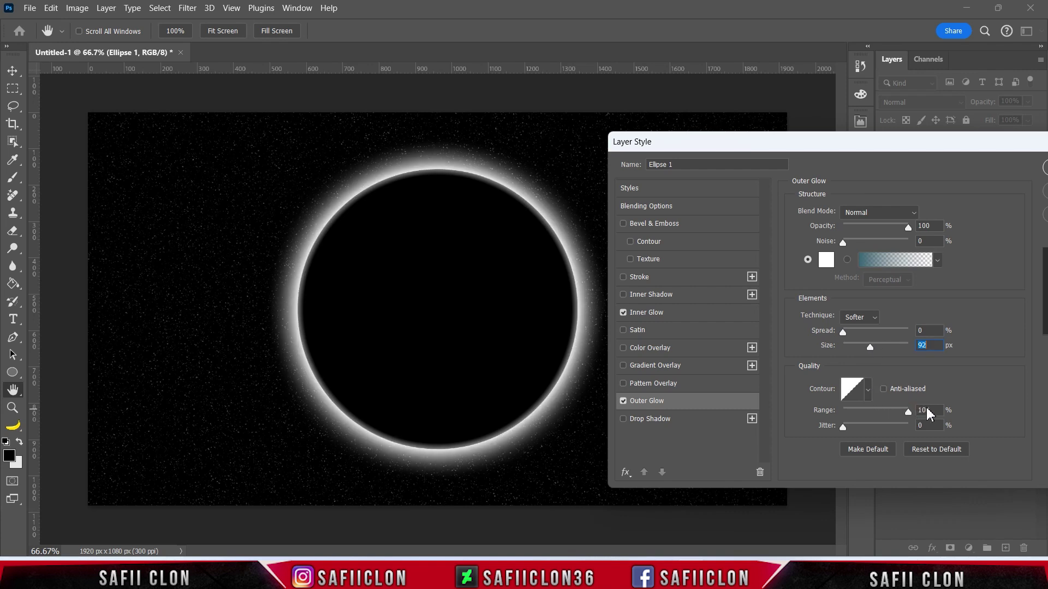
left_click_drag(974, 153, 621, 158)
left_click(734, 173)
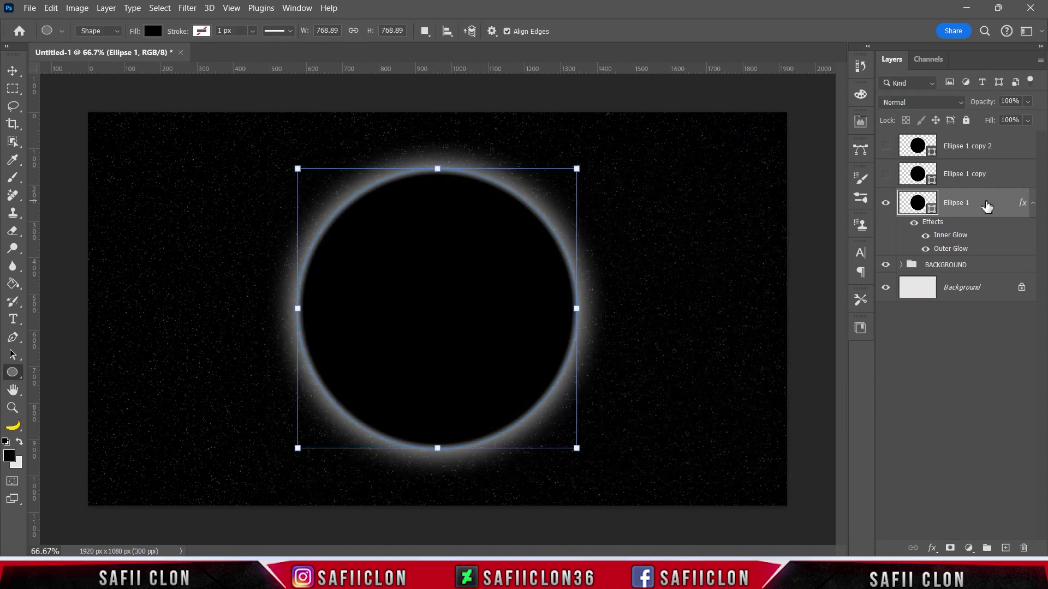
Show the Ellipse 1 copy layer and set its fill opacity to 0% in the blending options.
left_click(995, 174)
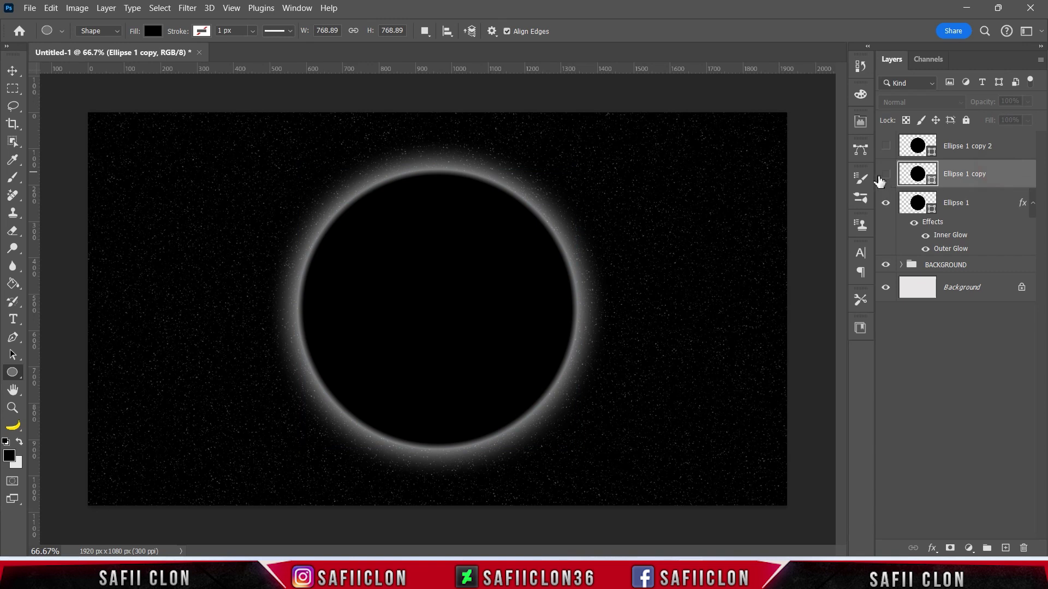
left_click(885, 175)
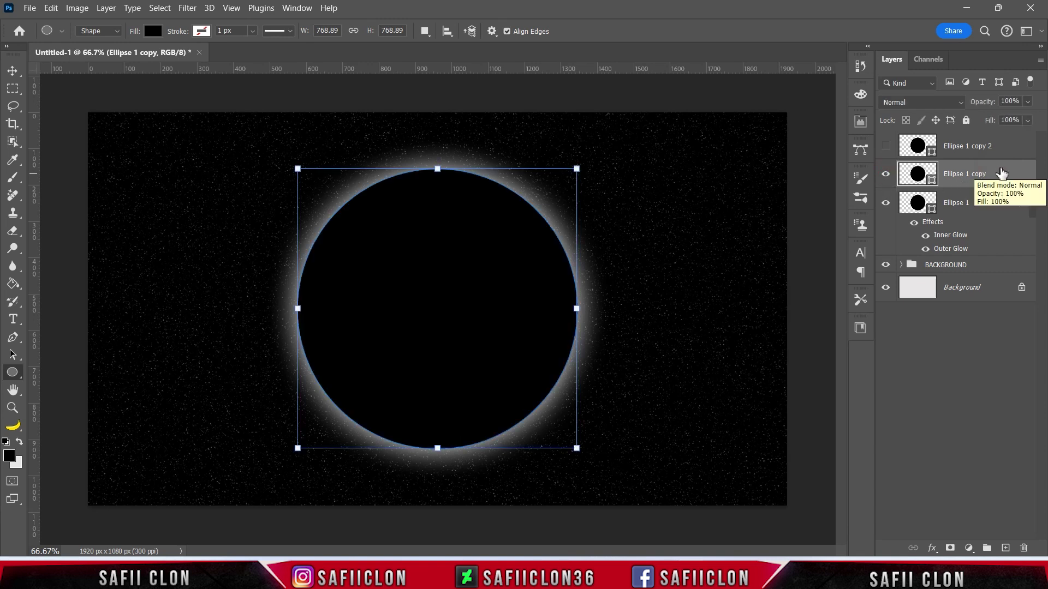
right_click(1002, 173)
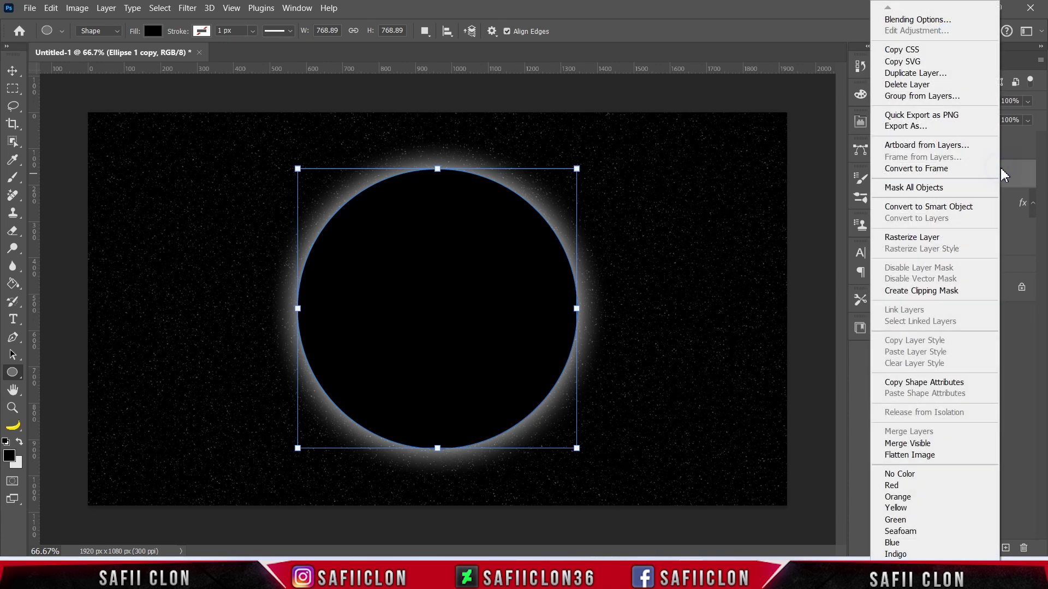
left_click(931, 21)
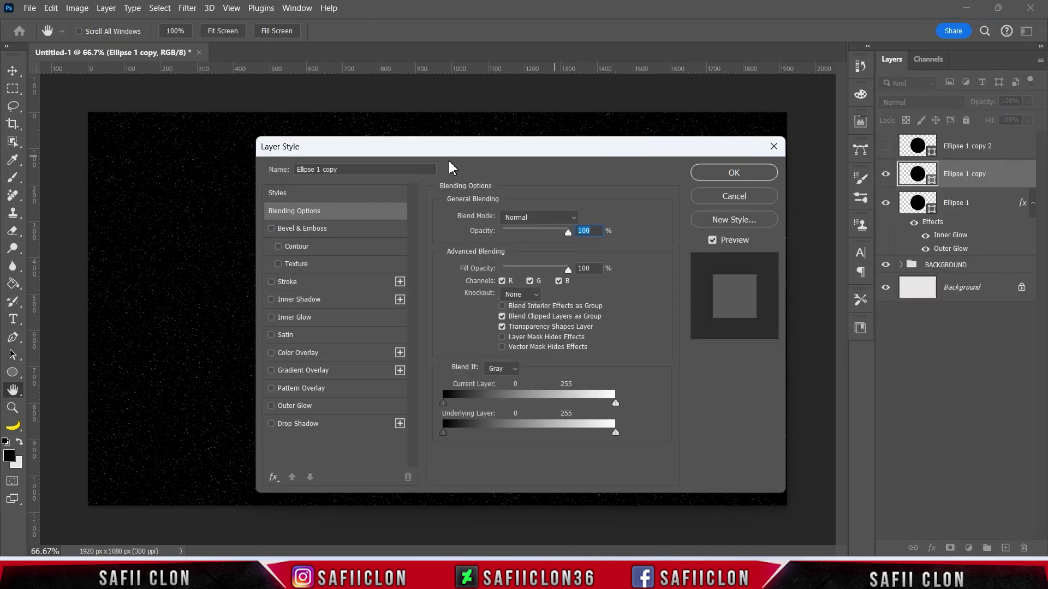
left_click_drag(417, 147, 781, 133)
left_click_drag(778, 144, 780, 145)
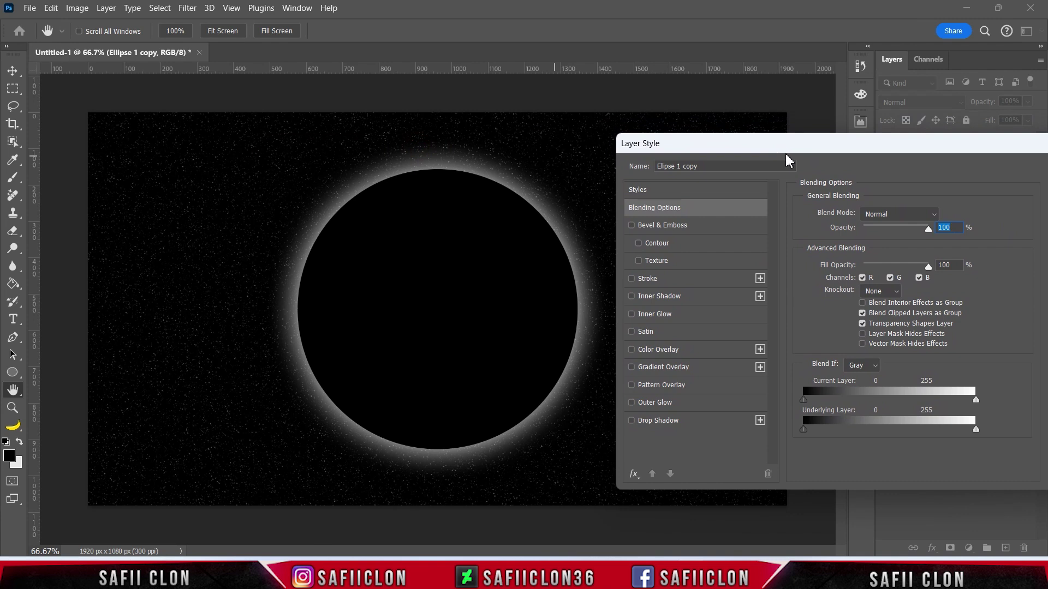
left_click_drag(928, 266, 861, 268)
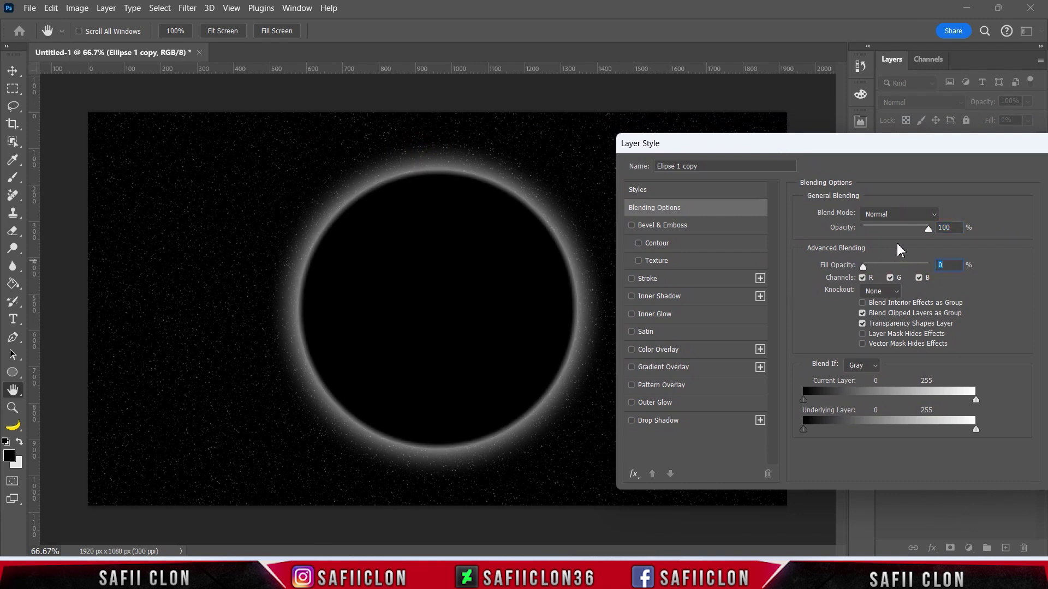
Add an Outer Glow to Ellipse 1 copy with Normal blend mode, 68% opacity and cyan-blue colour #2dd5ff.
left_click(670, 403)
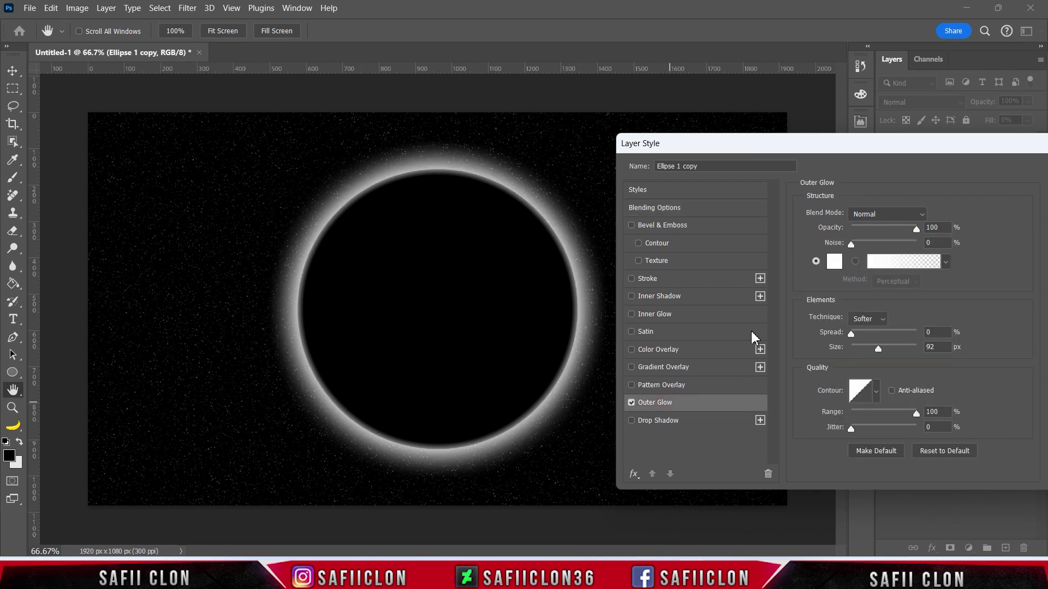
left_click_drag(917, 234, 896, 230)
left_click(894, 213)
left_click(880, 171)
left_click(834, 261)
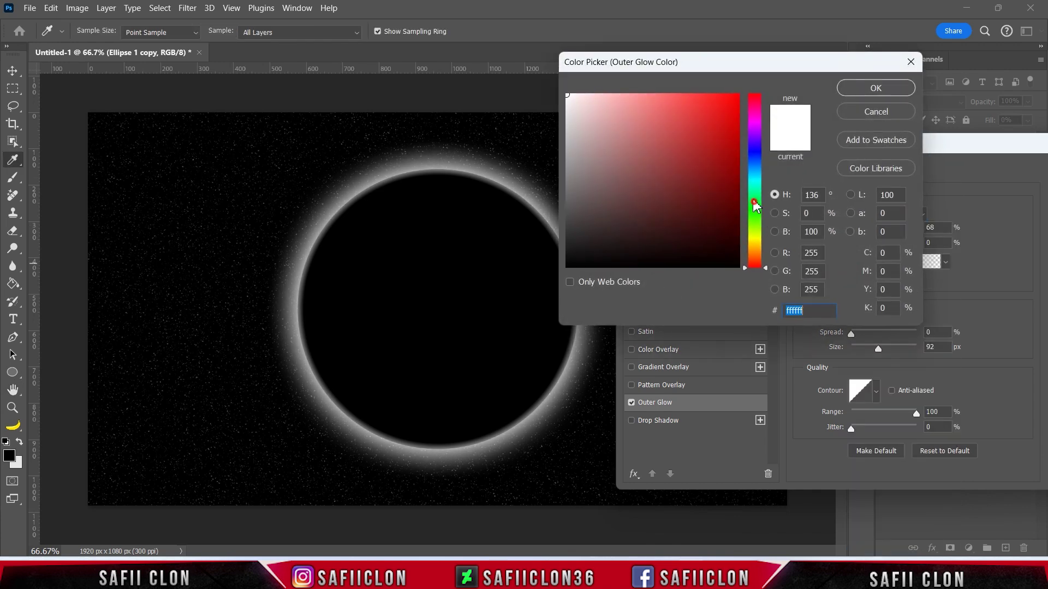
left_click_drag(756, 207, 753, 176)
left_click(710, 94)
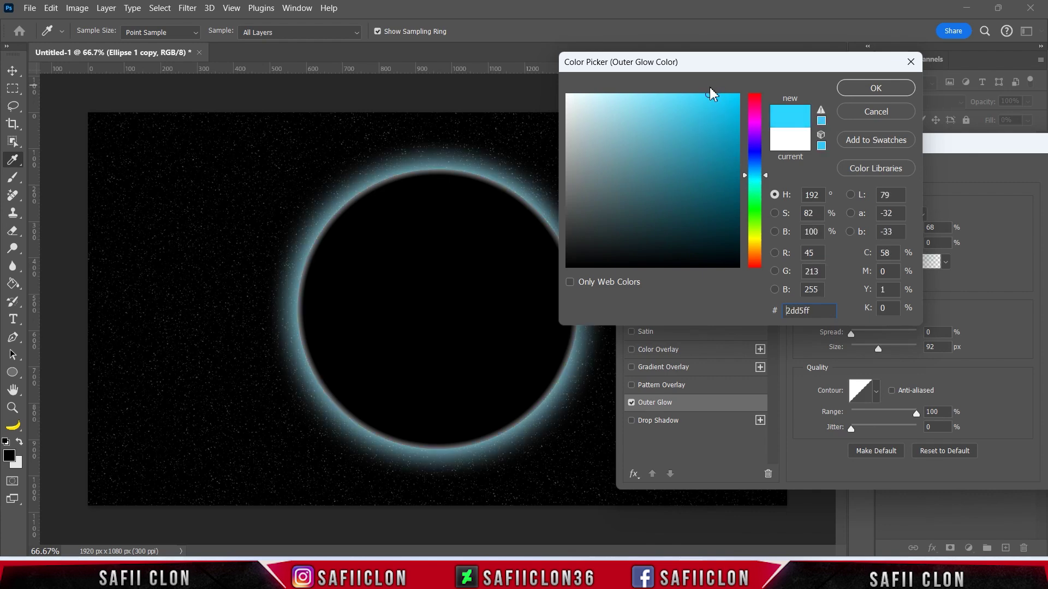
left_click(854, 93)
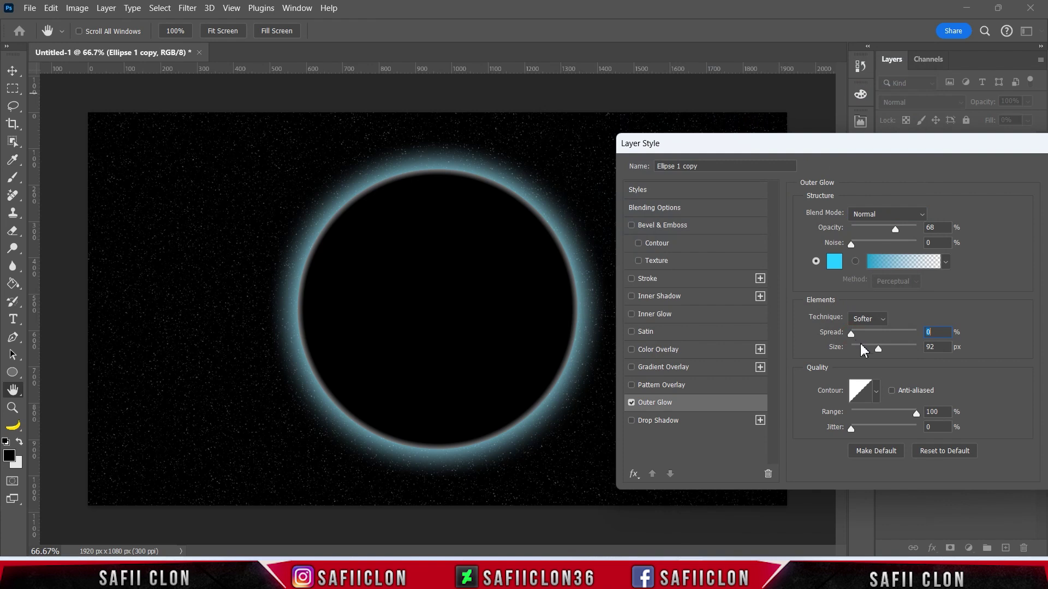
Set Ellipse 1 copy's outer glow size to 54 px and opacity to about 60%, with range at 100%.
left_click_drag(876, 351, 870, 352)
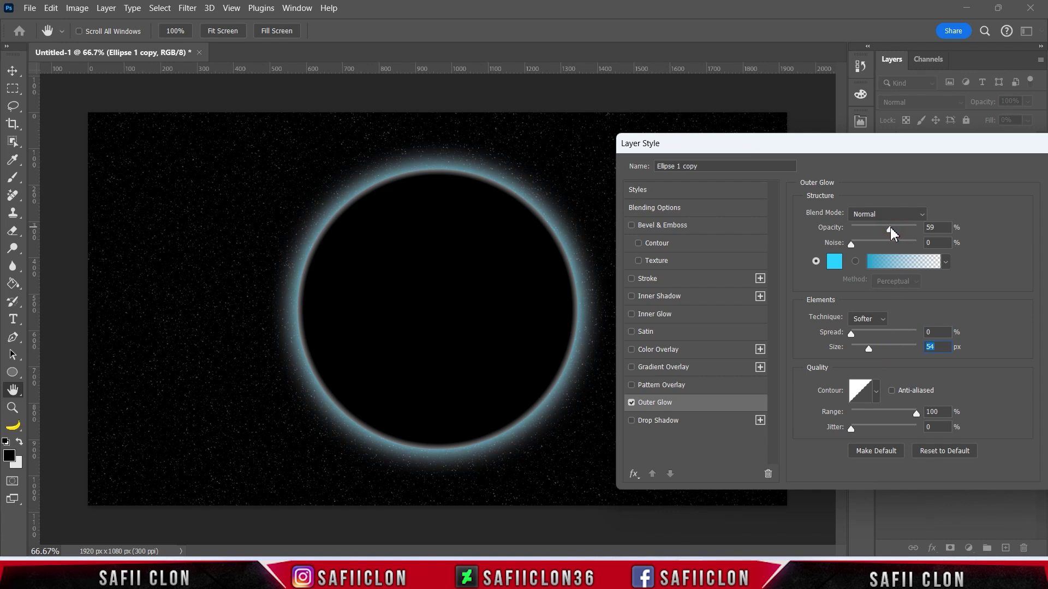
left_click_drag(891, 232, 893, 233)
left_click(916, 414)
Add an Inner Glow to Ellipse 1 copy with Normal blend mode, 100% opacity and a light blue colour.
left_click(655, 315)
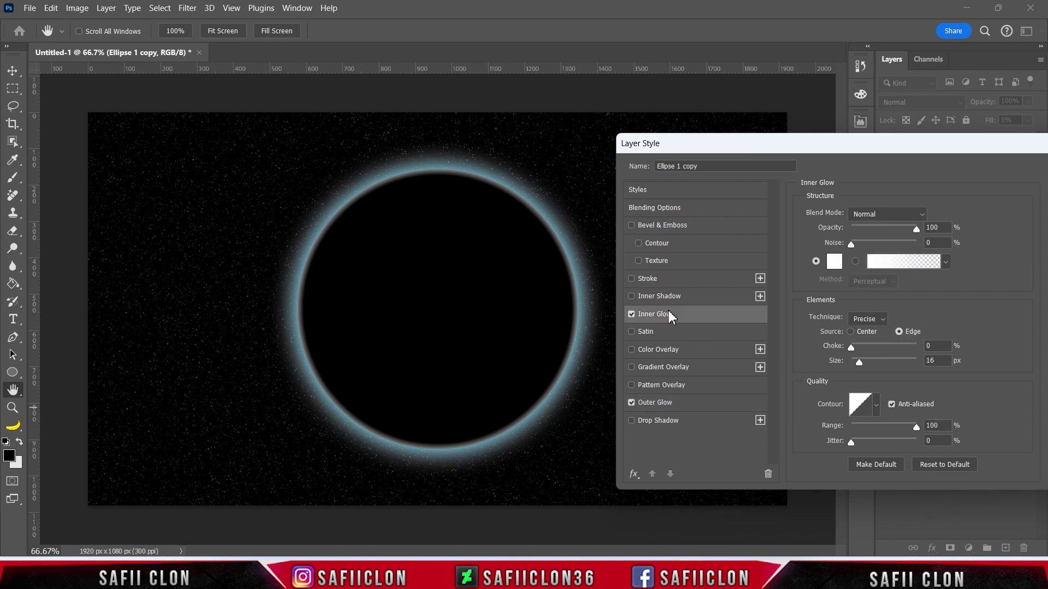
left_click(887, 216)
left_click(874, 173)
left_click(916, 229)
left_click(835, 264)
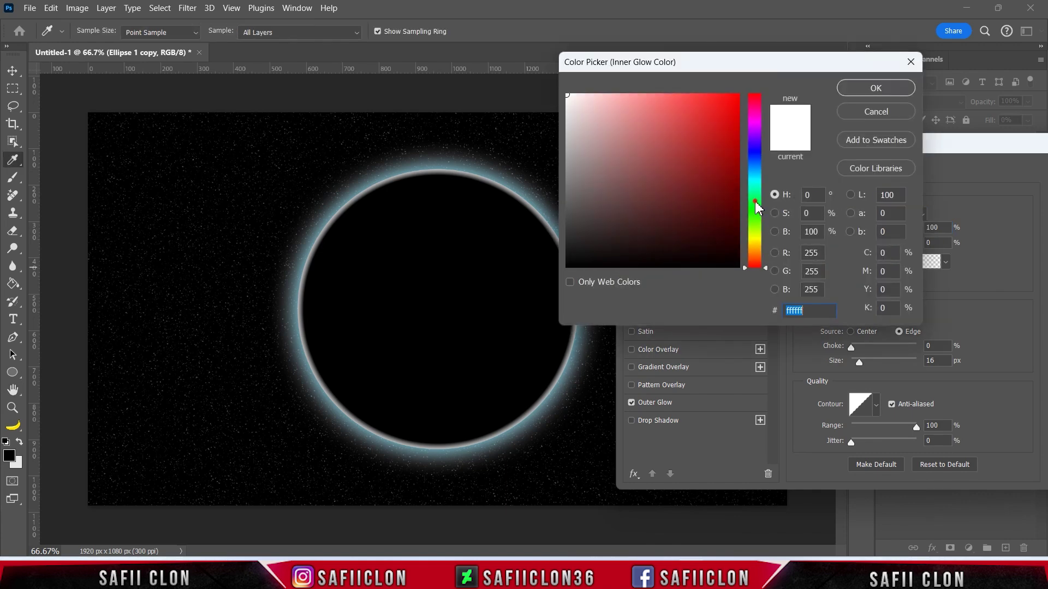
left_click_drag(756, 205, 755, 172)
mouse_move(689, 109)
left_mouse_down()
mouse_move(697, 85)
mouse_move(703, 95)
left_mouse_up()
left_click(871, 90)
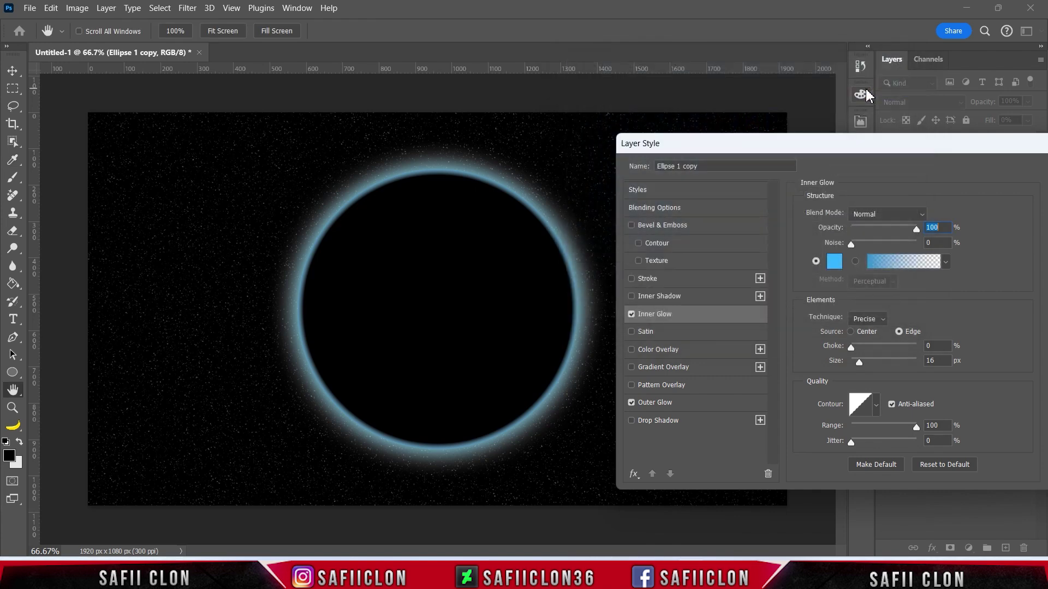
Set Ellipse 1 copy's inner glow to Edge source, 0% choke, 8 px size and 100% range, and apply the style.
left_click(899, 333)
left_click(852, 347)
left_click_drag(859, 364, 858, 363)
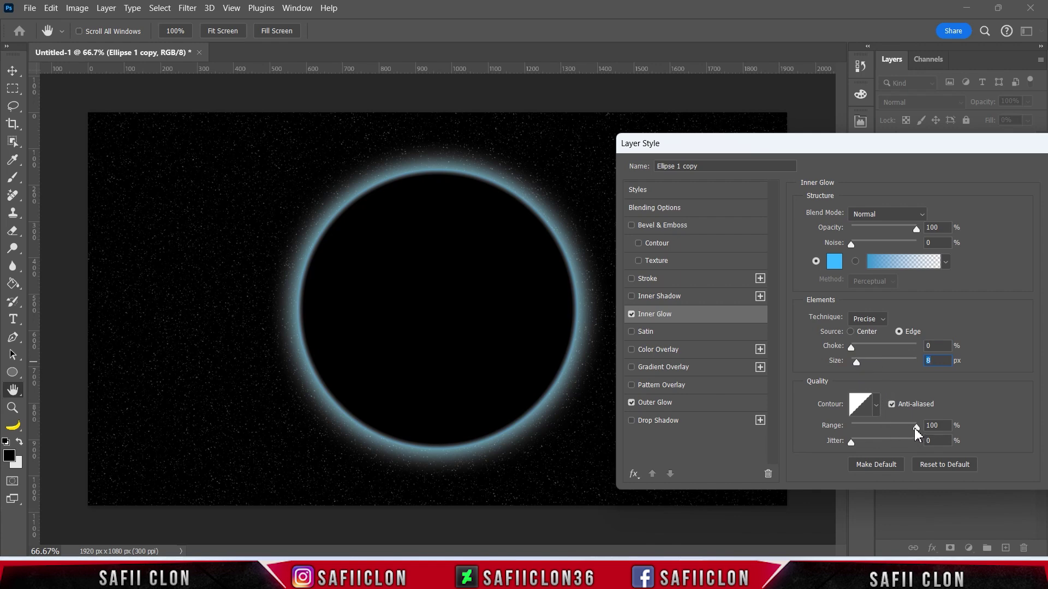
left_click(929, 427)
left_click_drag(930, 145, 634, 133)
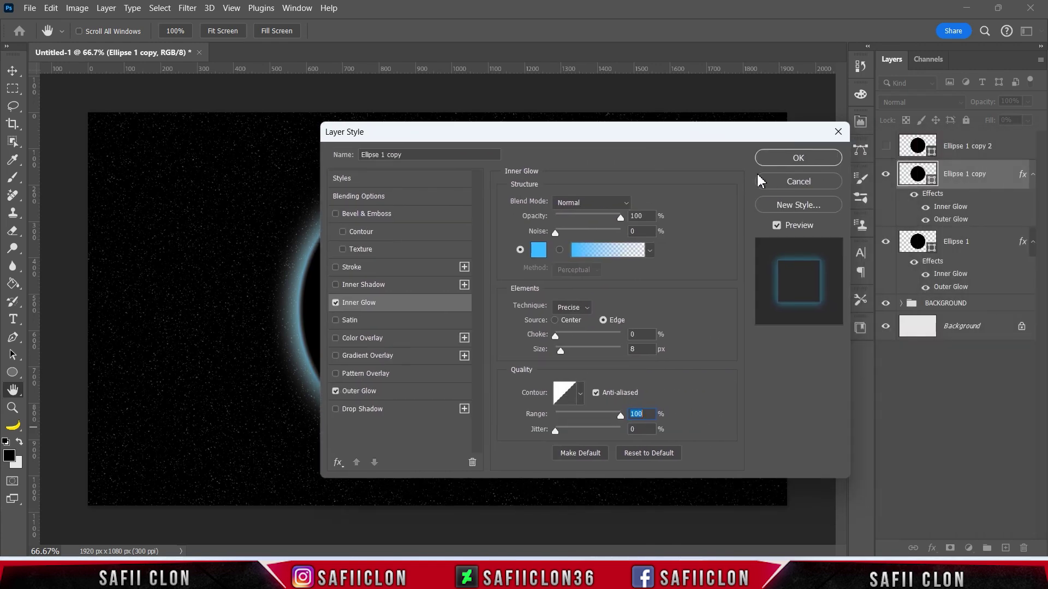
left_click(794, 160)
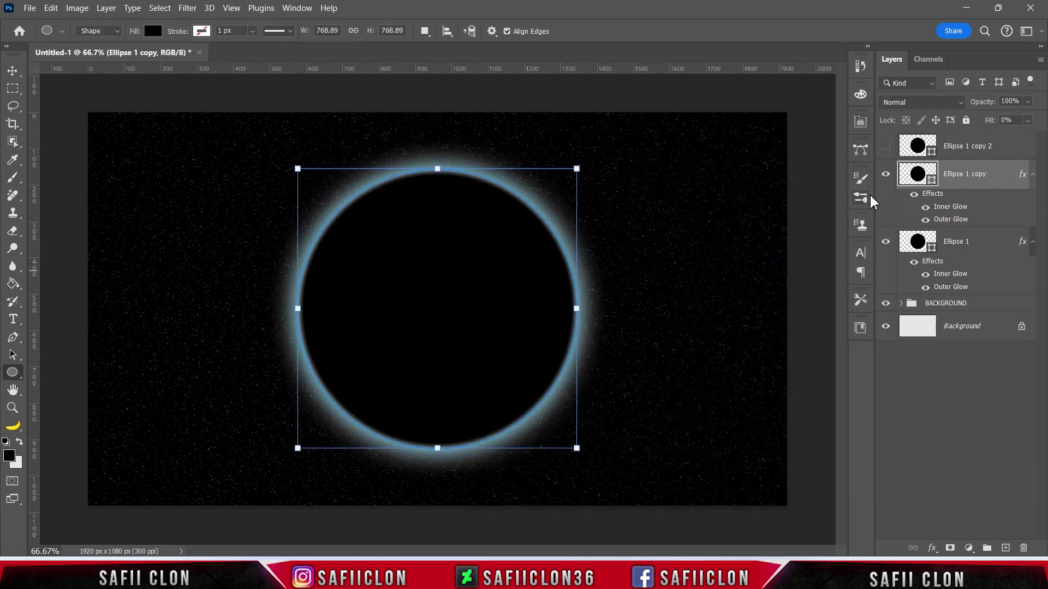
Convert the Ellipse 1 layer to a smart object and add a layer mask to it.
left_click(885, 174)
left_click(885, 174)
left_click(886, 242)
left_click(885, 242)
left_click(988, 246)
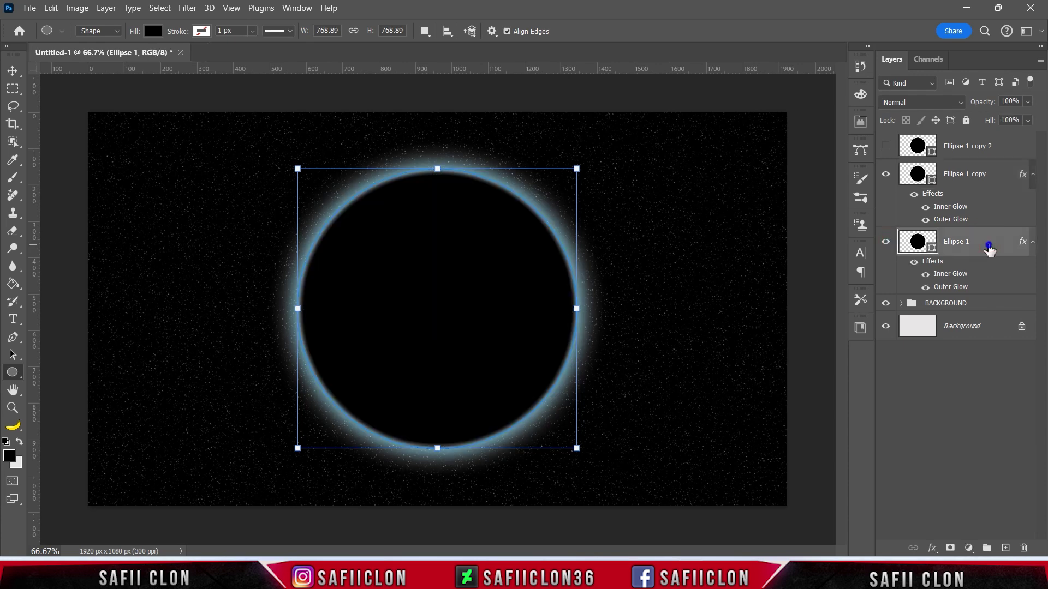
right_click(989, 249)
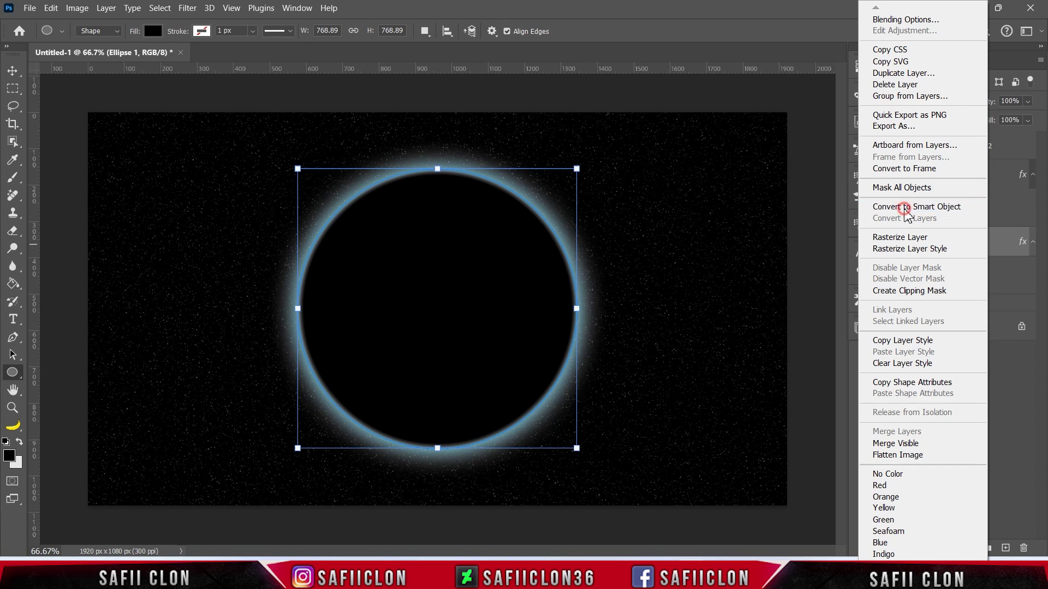
left_click(905, 208)
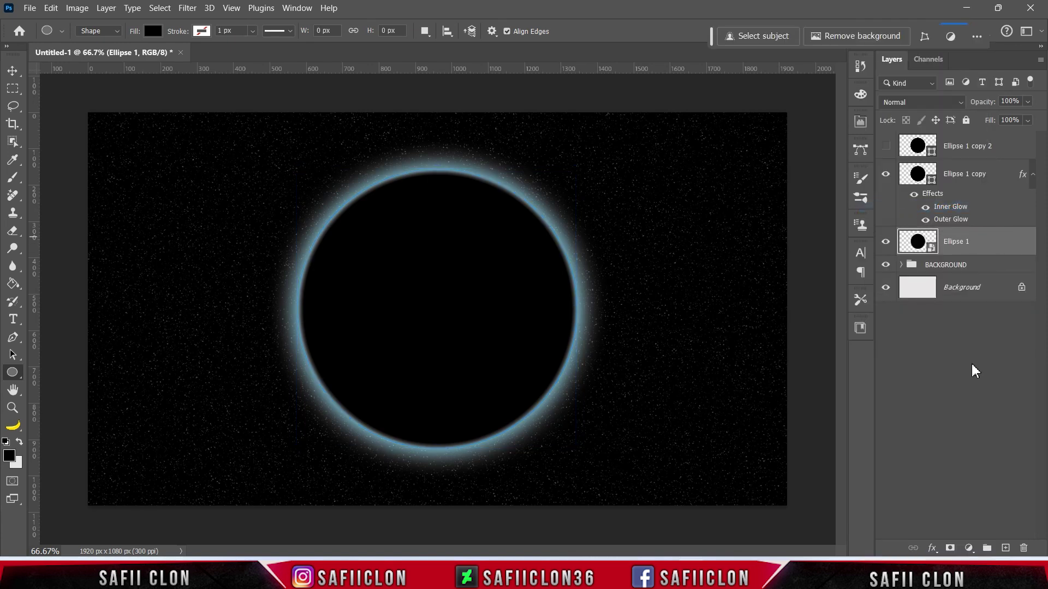
left_click(954, 548)
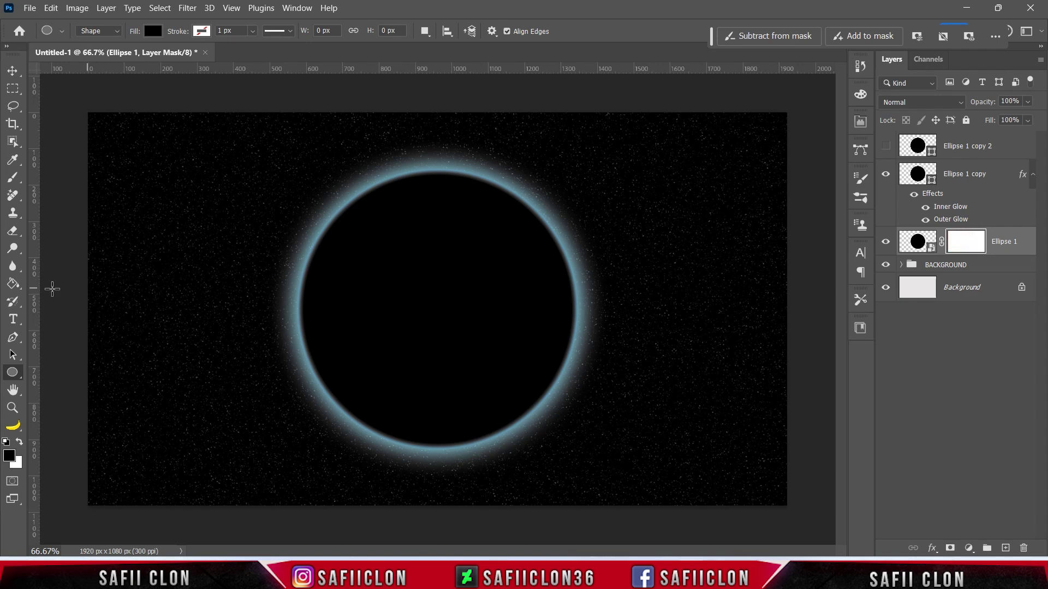
Draw a linear foreground-to-transparent gradient from the Basics presets on Ellipse 1's mask, fading the glow on the circle's lower-left side.
left_click(12, 284)
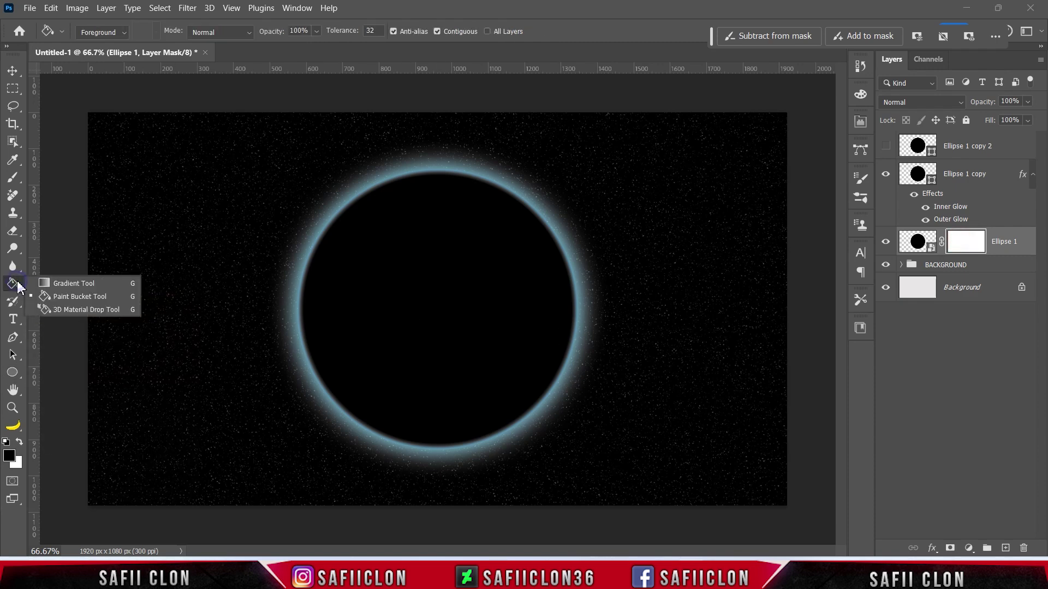
left_click(74, 284)
left_click(217, 33)
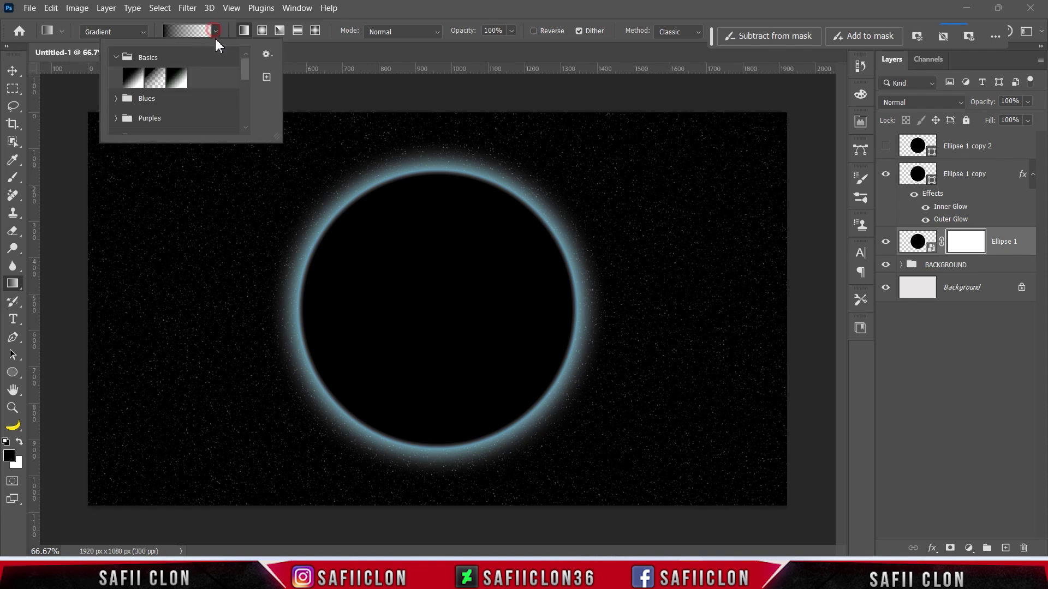
left_click(118, 58)
left_click(118, 58)
left_click(155, 78)
left_click(217, 31)
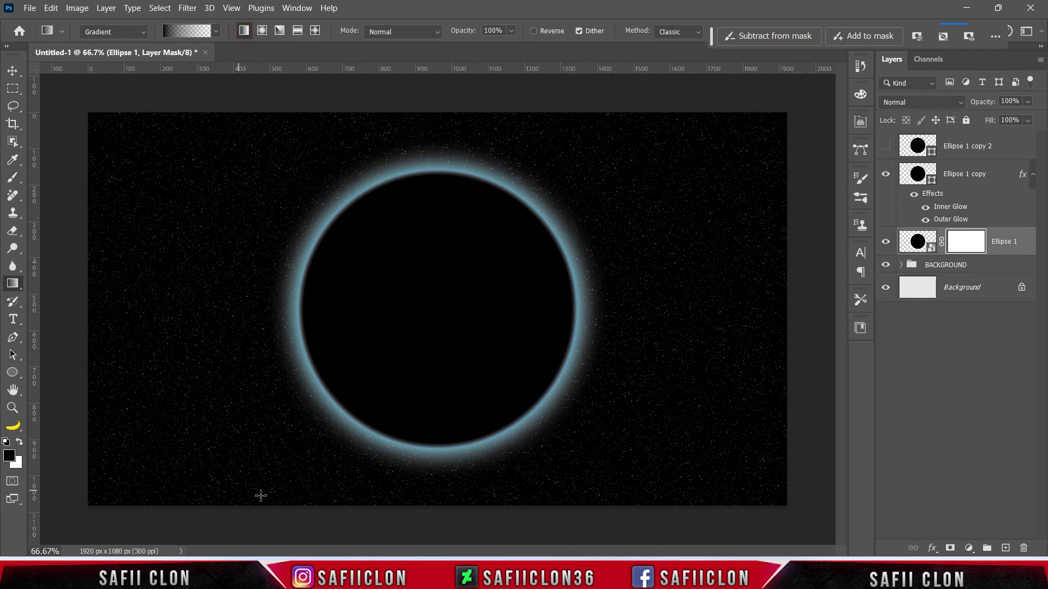
left_click_drag(254, 491, 507, 257)
left_click_drag(255, 492, 332, 431)
mouse_move(505, 258)
left_mouse_down()
mouse_move(461, 295)
mouse_move(492, 258)
mouse_move(493, 272)
left_mouse_up()
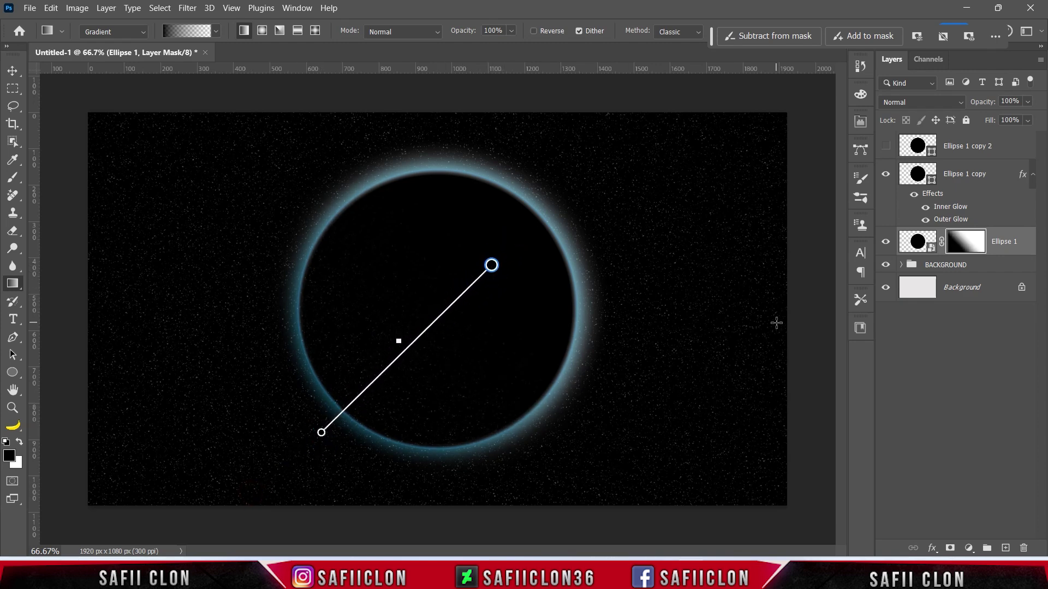
left_click(885, 242)
left_click(886, 242)
Convert the Ellipse 1 copy layer to a smart object and give it a layer mask.
left_click(977, 179)
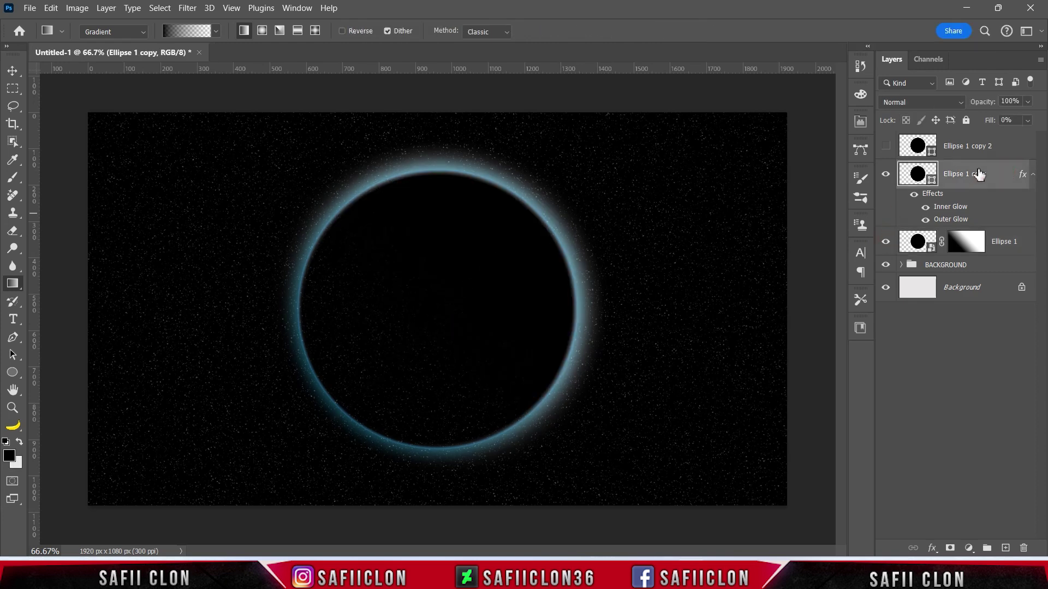
right_click(955, 172)
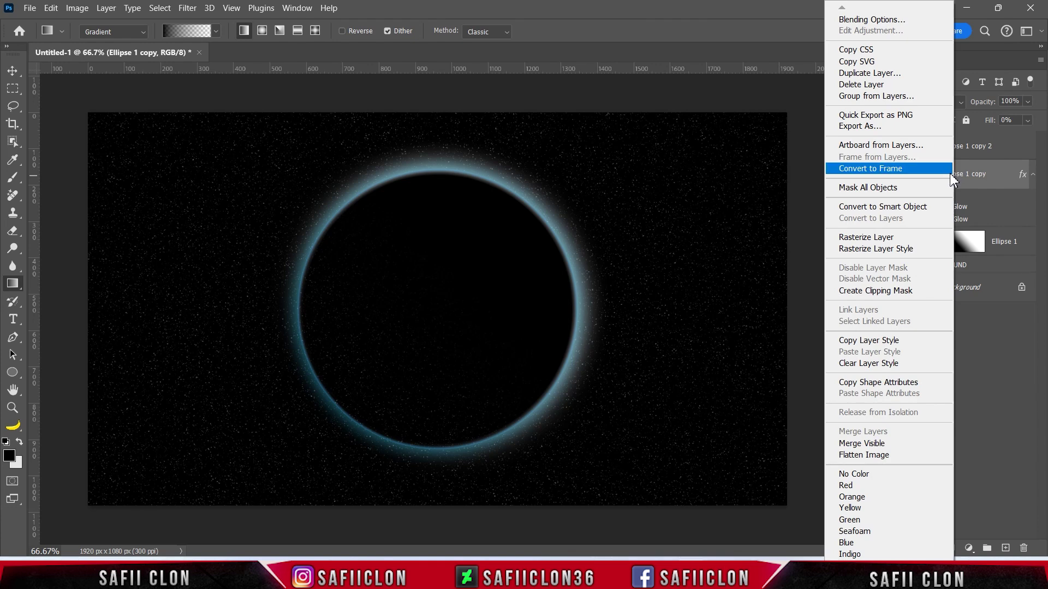
left_click(917, 206)
left_click(1003, 171)
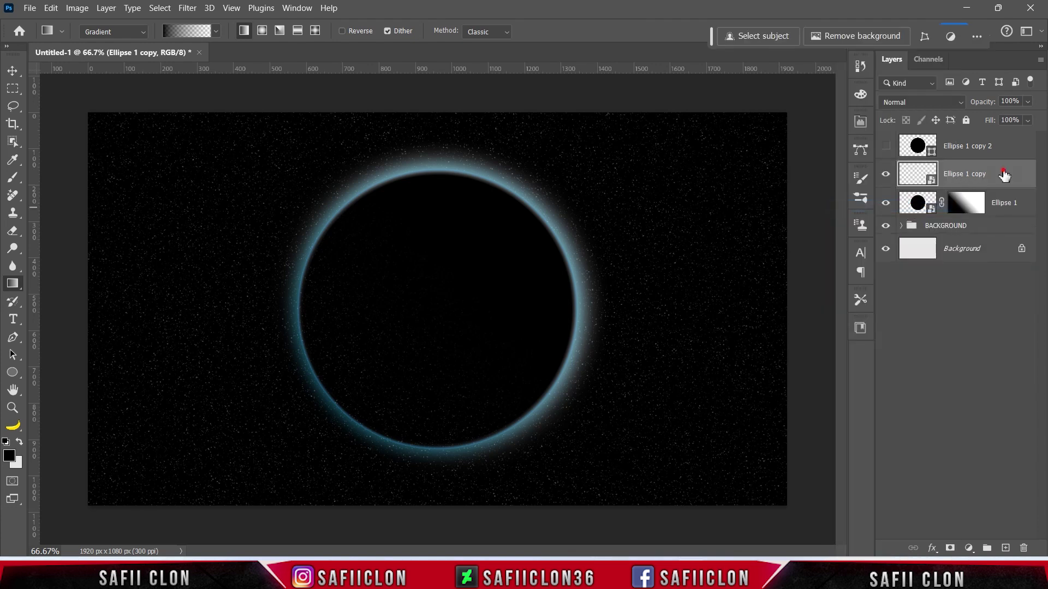
left_click(949, 549)
left_click(963, 173)
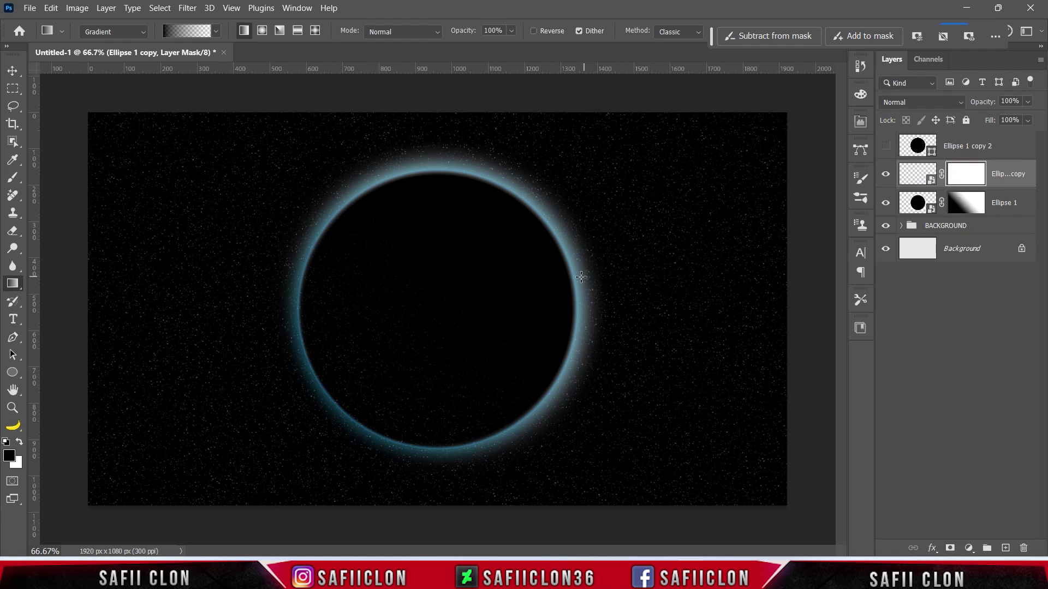
Fade the lower-left of Ellipse 1 copy's mask with a linear black-to-transparent gradient running to the circle's upper-right rim.
left_click(215, 31)
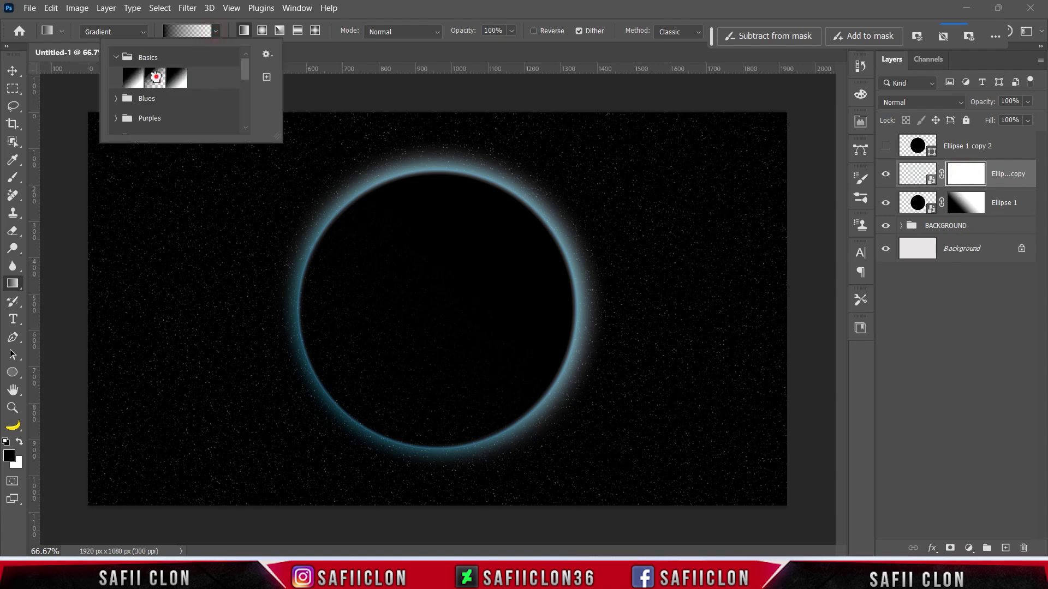
left_click(244, 31)
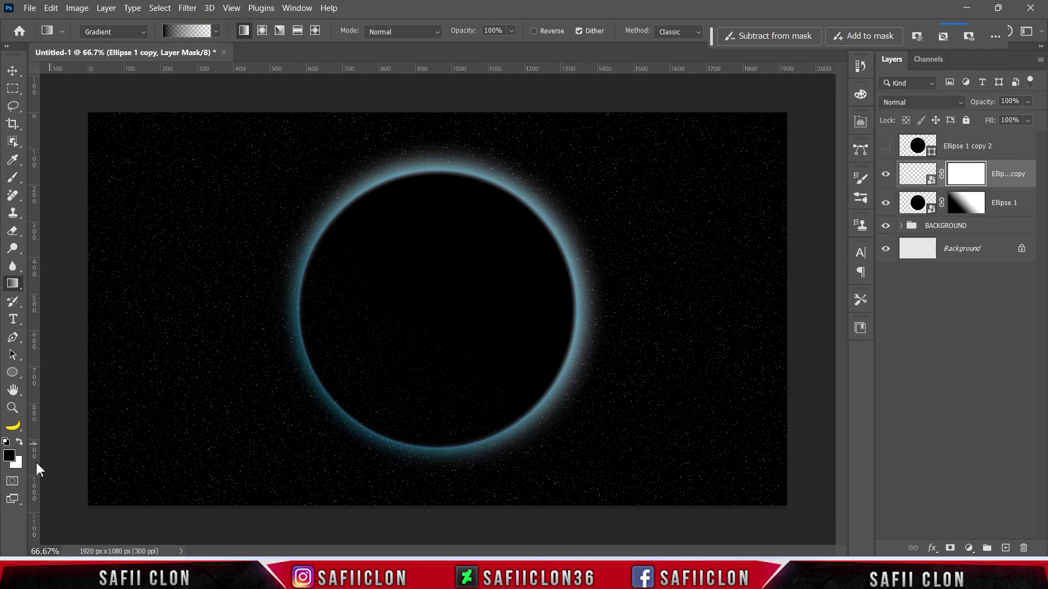
mouse_move(281, 435)
left_mouse_down()
mouse_move(493, 262)
mouse_move(304, 436)
mouse_move(337, 435)
mouse_move(320, 423)
left_mouse_up()
mouse_move(492, 262)
left_mouse_down()
mouse_move(555, 203)
mouse_move(532, 216)
left_mouse_up()
mouse_move(319, 423)
left_mouse_down()
mouse_move(311, 406)
mouse_move(316, 414)
left_mouse_up()
left_click(890, 173)
left_click(889, 172)
left_click(890, 173)
left_click(889, 173)
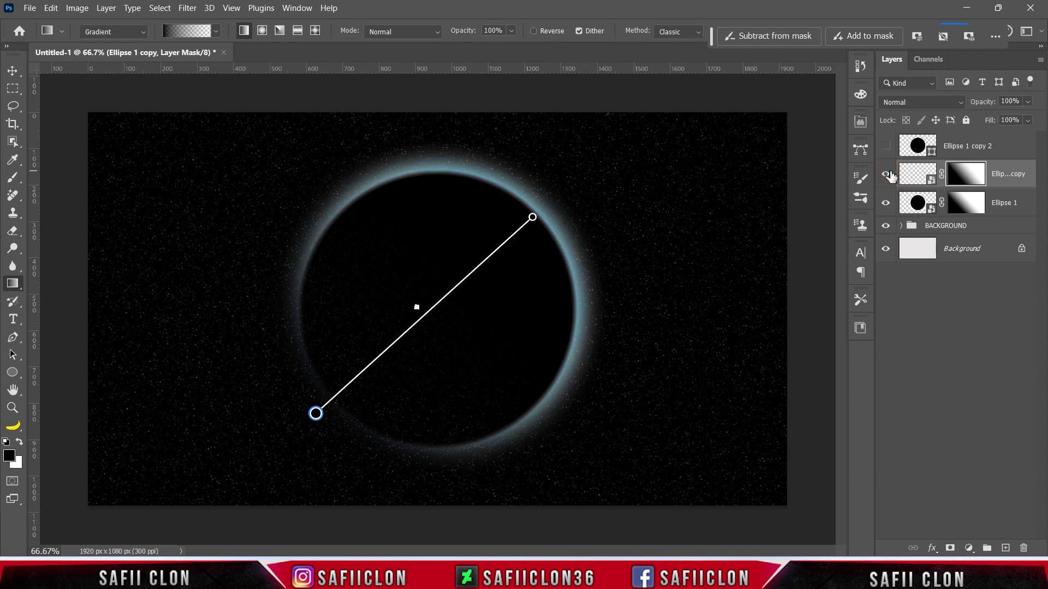
Show Ellipse 1 copy 2 and add a Pattern Overlay to it using the black starfield pattern in Normal blend mode.
left_click(994, 149)
left_click(885, 148)
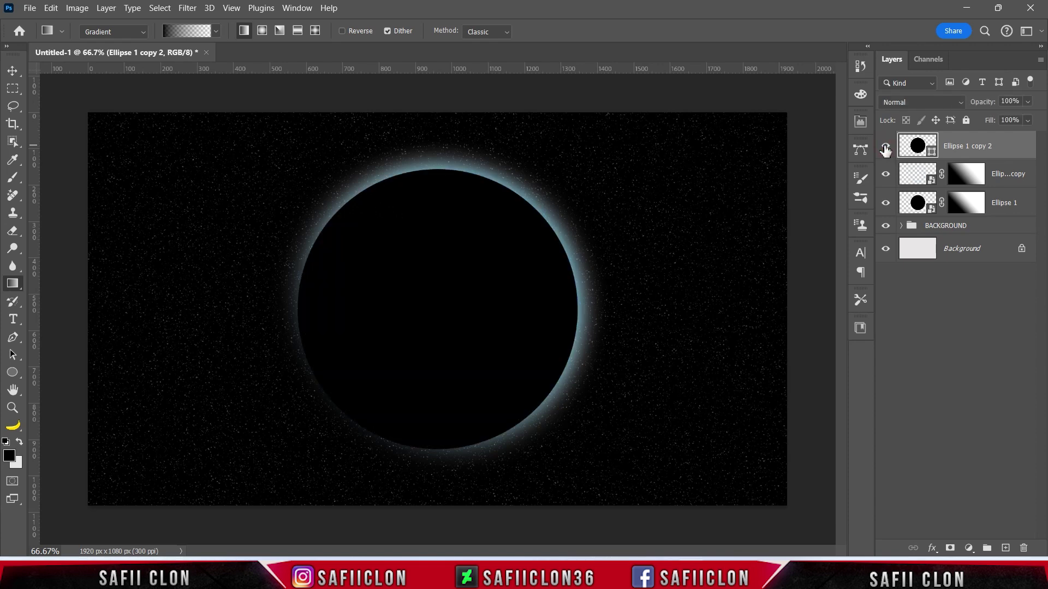
right_click(980, 143)
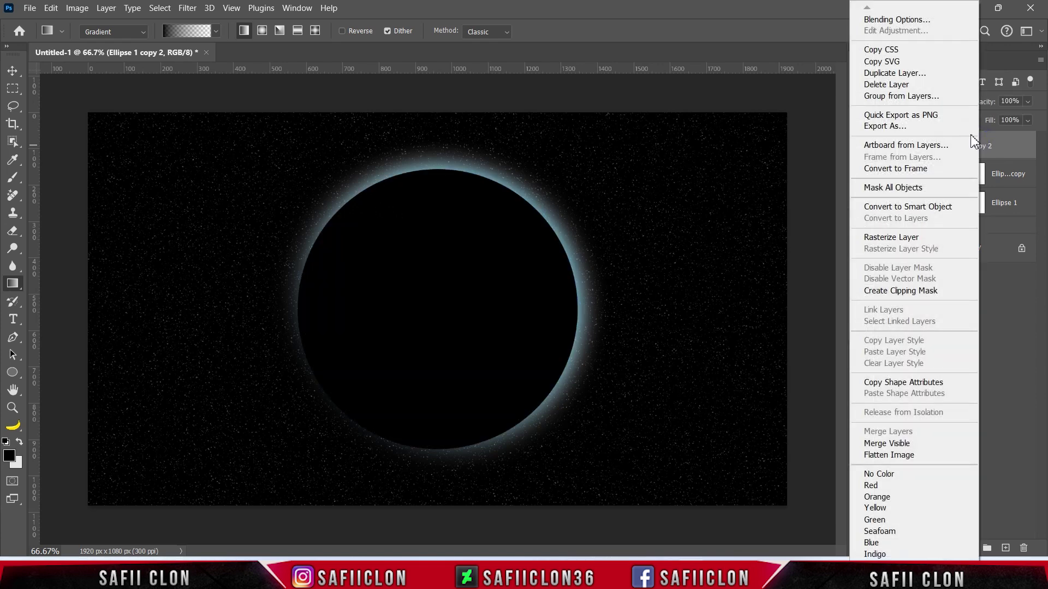
left_click(899, 20)
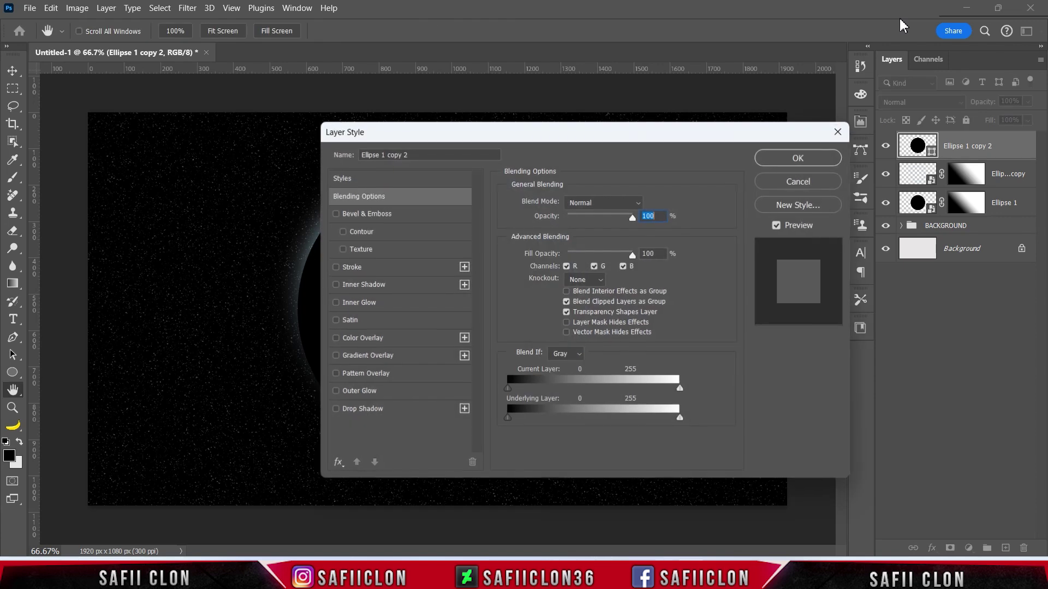
left_click_drag(497, 130, 819, 135)
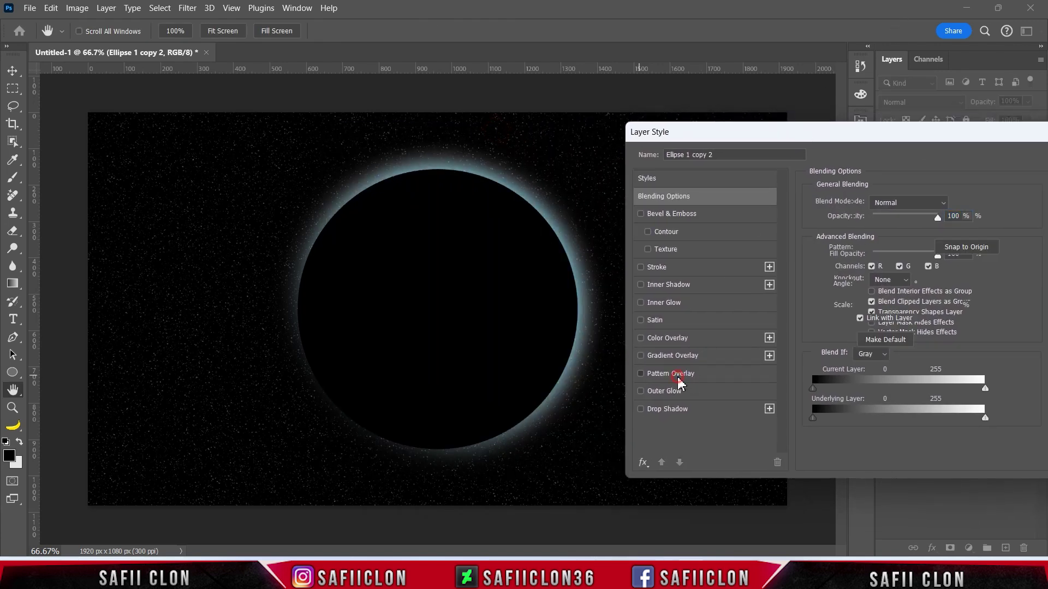
left_click(682, 374)
left_click(906, 247)
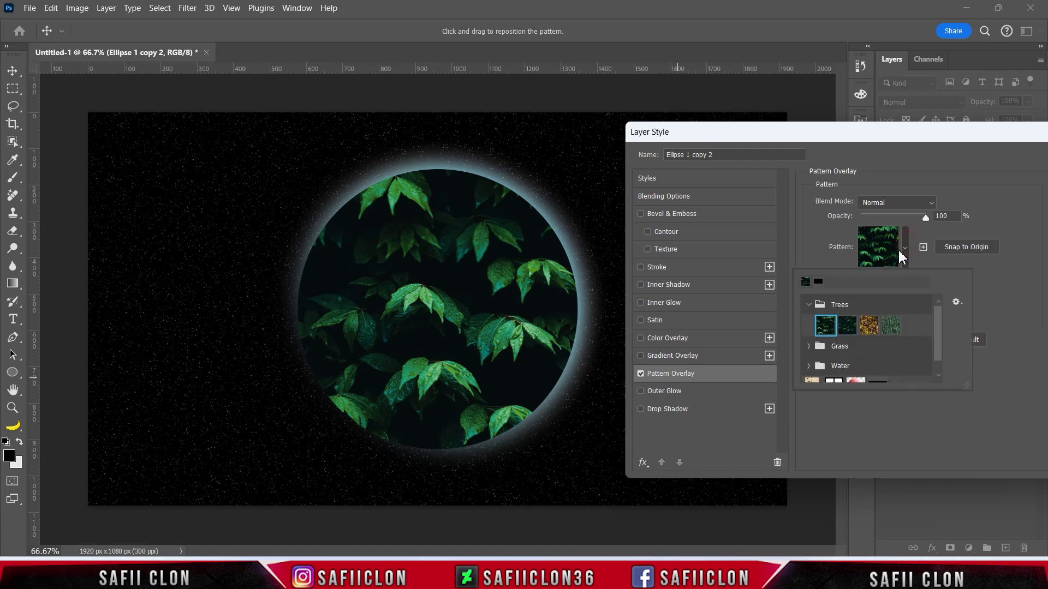
left_click(809, 305)
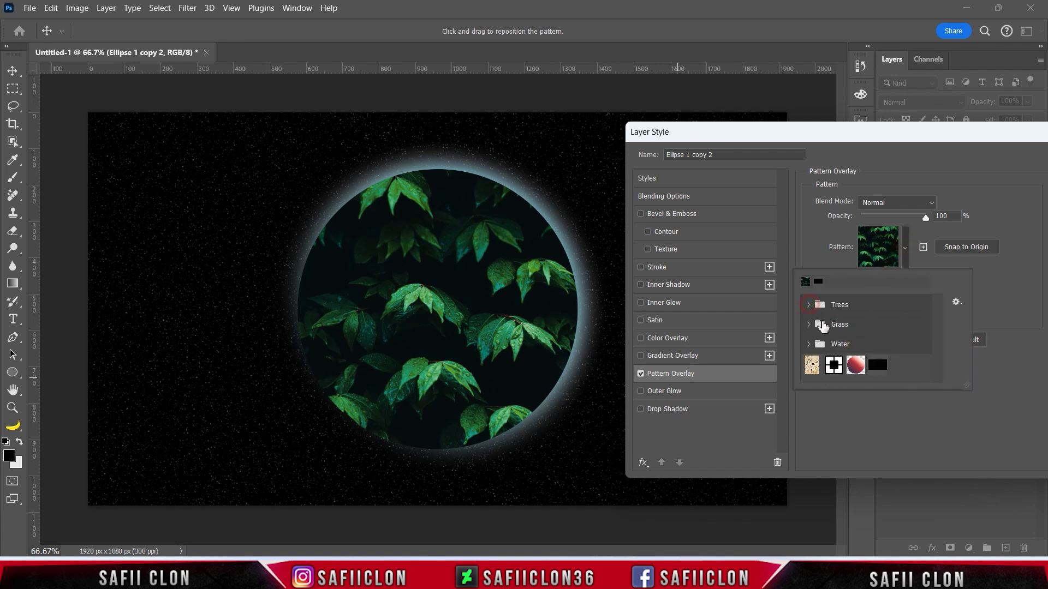
left_click(878, 365)
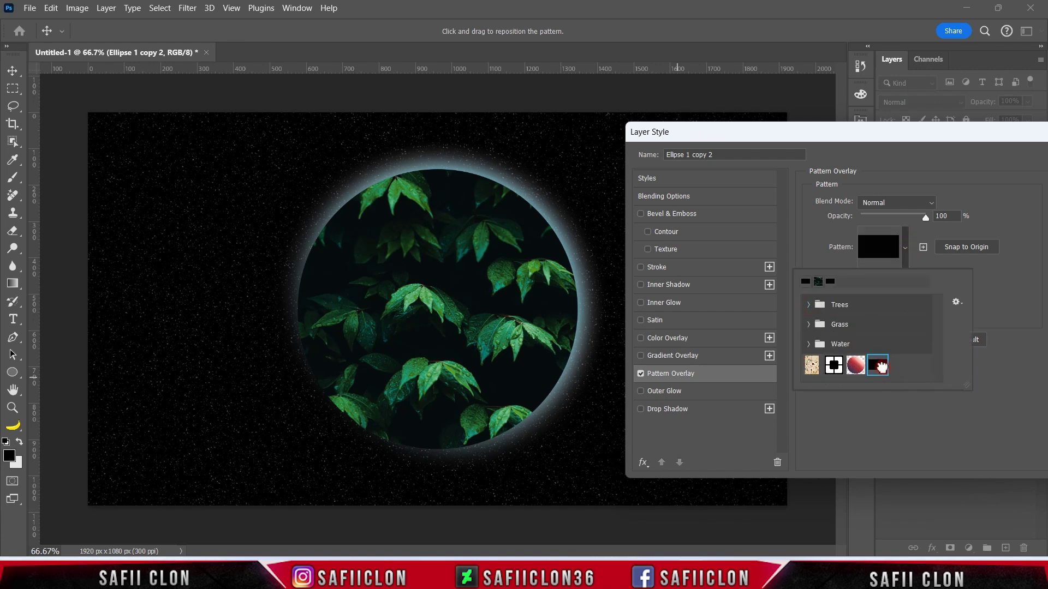
left_click(908, 250)
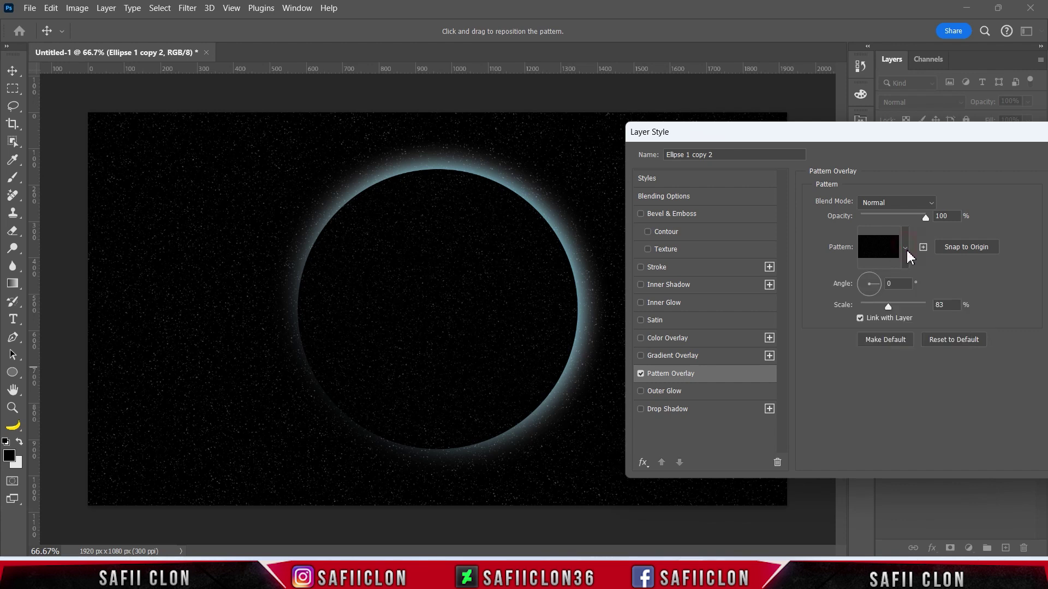
Adjust the pattern overlay's scale, set its opacity to 100%, and apply the layer style to Ellipse 1 copy 2.
left_click(891, 307)
left_click_drag(927, 219, 932, 219)
left_click_drag(990, 134, 721, 128)
left_click(824, 153)
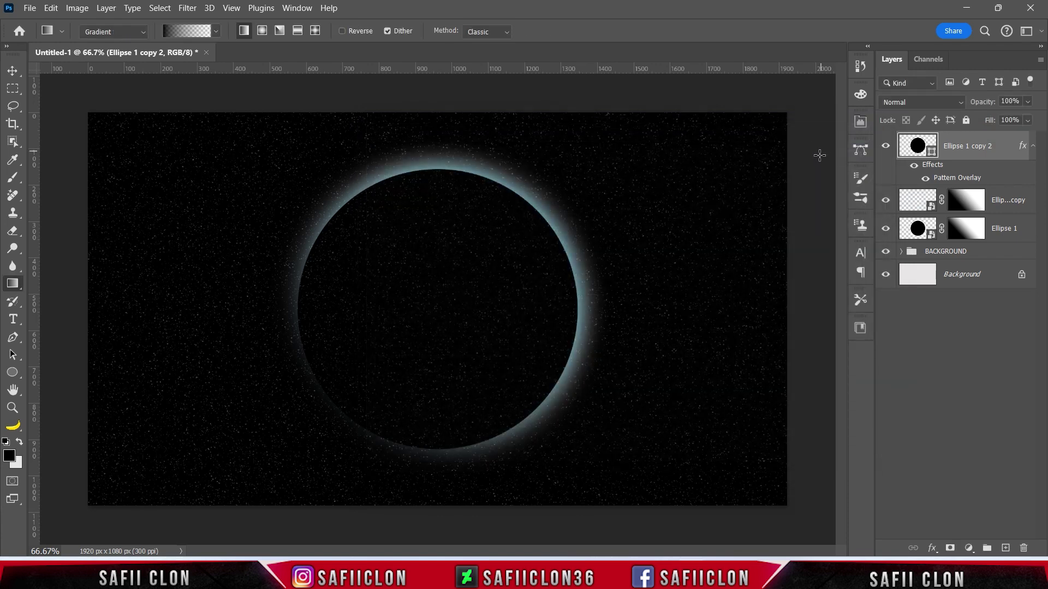
Set Ellipse 1 copy 2's fill to 0% and its layer opacity to 60%.
left_click(1027, 120)
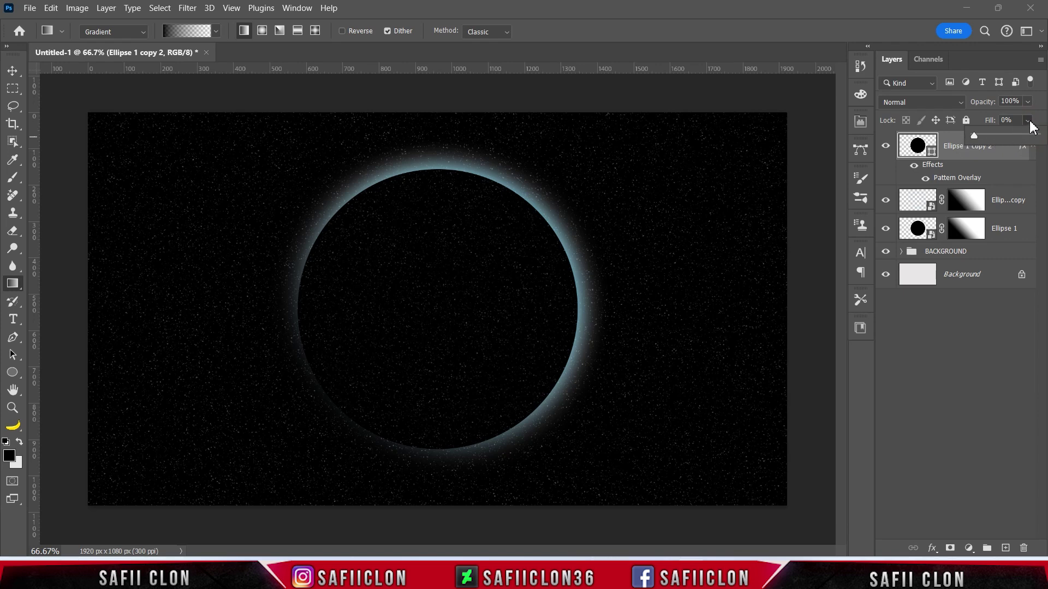
left_click(1029, 120)
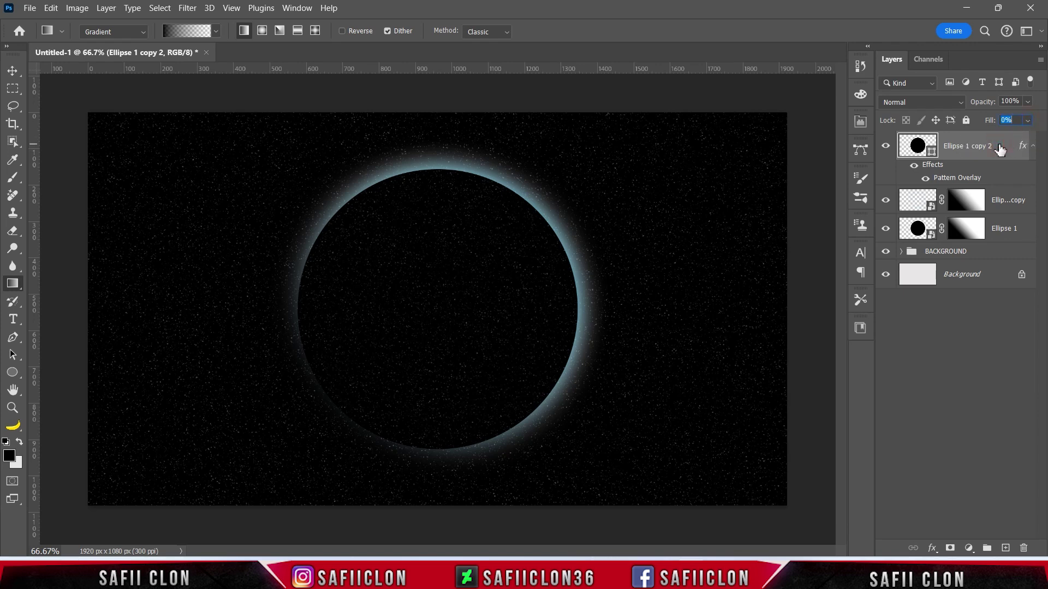
left_click(1028, 101)
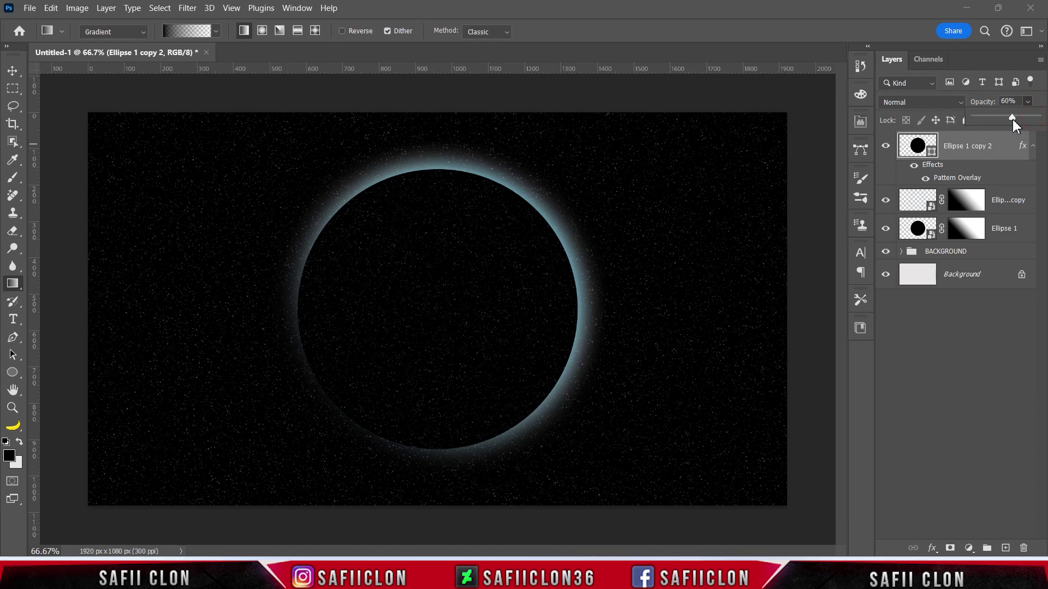
left_click(1004, 148)
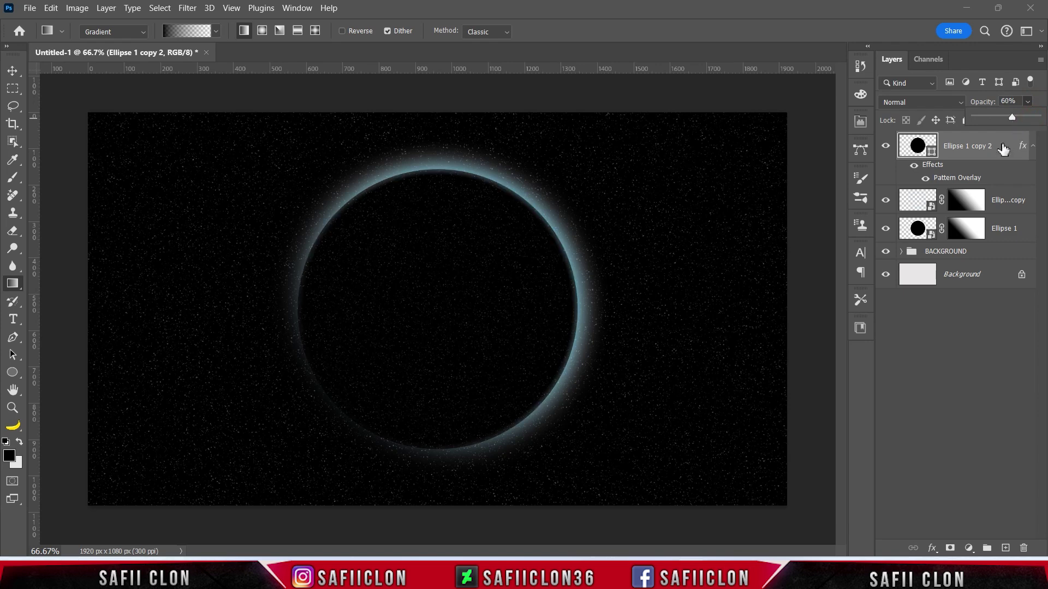
Convert Ellipse 1 copy 2 to a smart object and add a layer mask.
right_click(1003, 148)
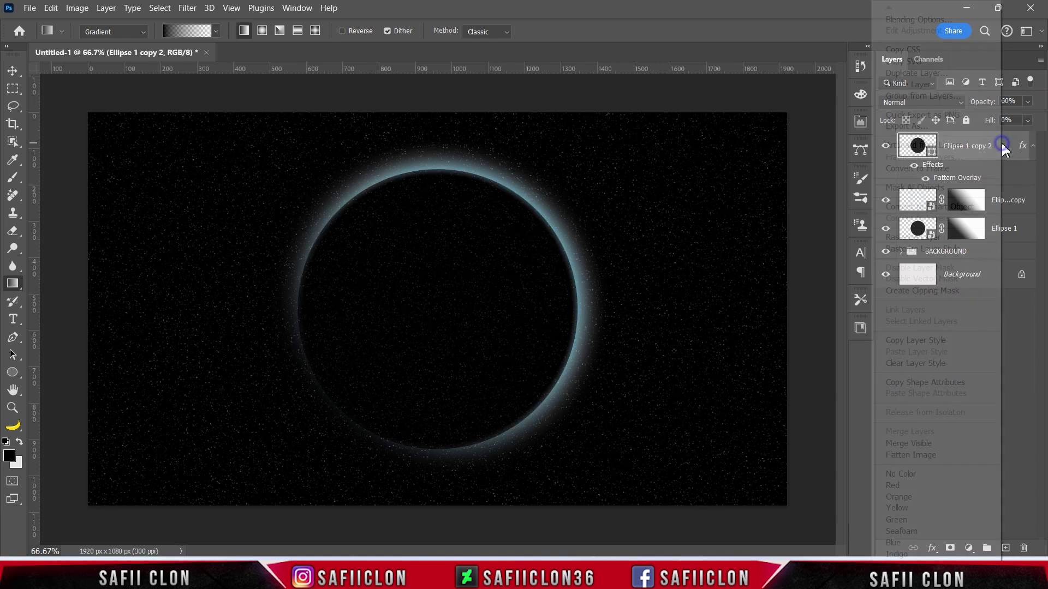
left_click(953, 207)
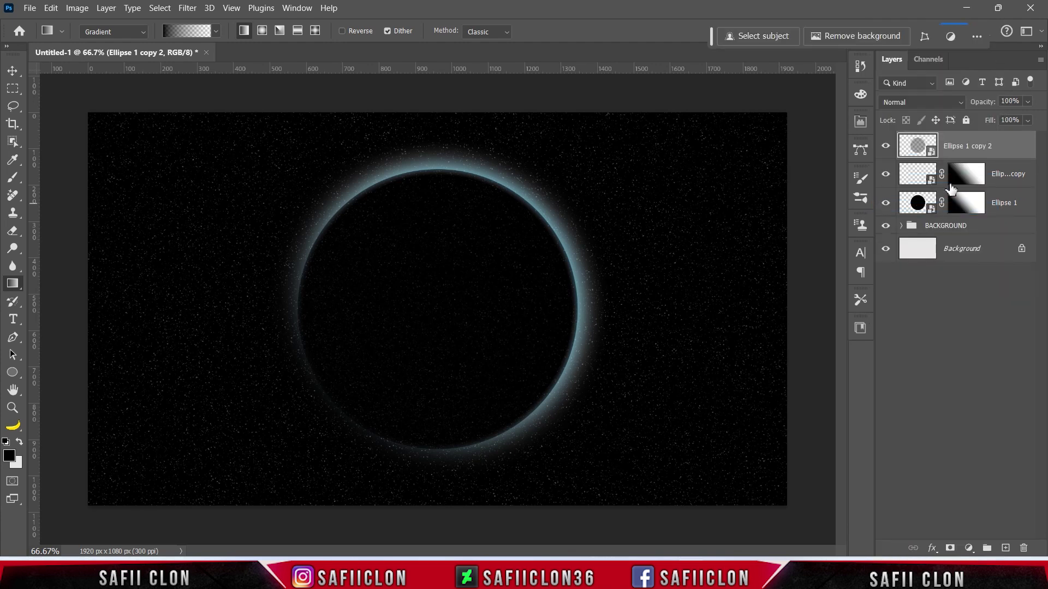
left_click(950, 548)
left_click(964, 149)
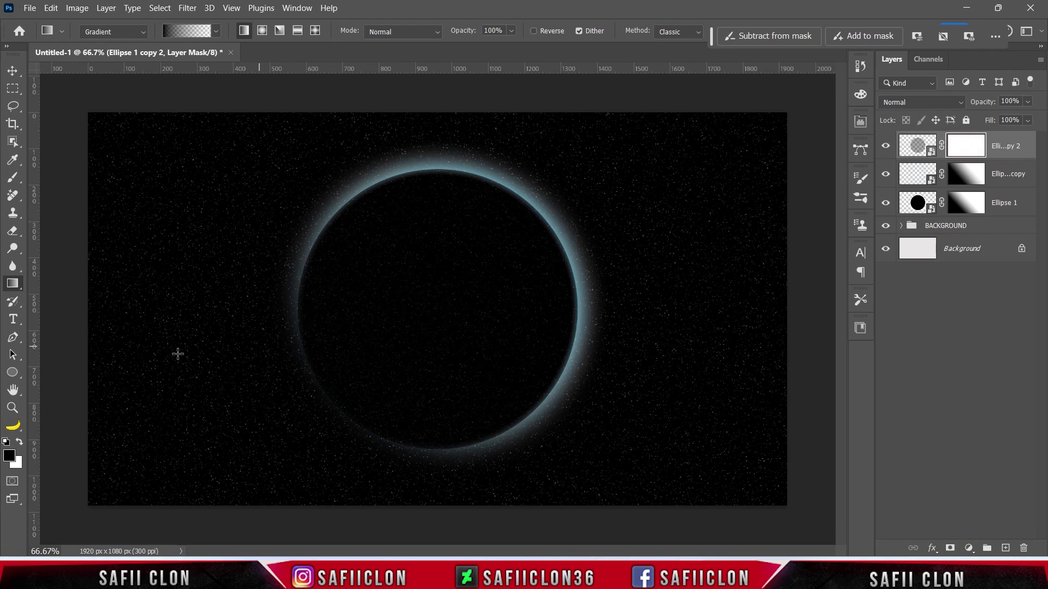
Fade the lower-left of Ellipse 1 copy 2's mask with a linear black-to-transparent gradient, and compare the ellipse layers switched off and on.
right_click(14, 288)
left_click(50, 285)
left_click_drag(264, 468, 523, 223)
left_click_drag(264, 470, 299, 463)
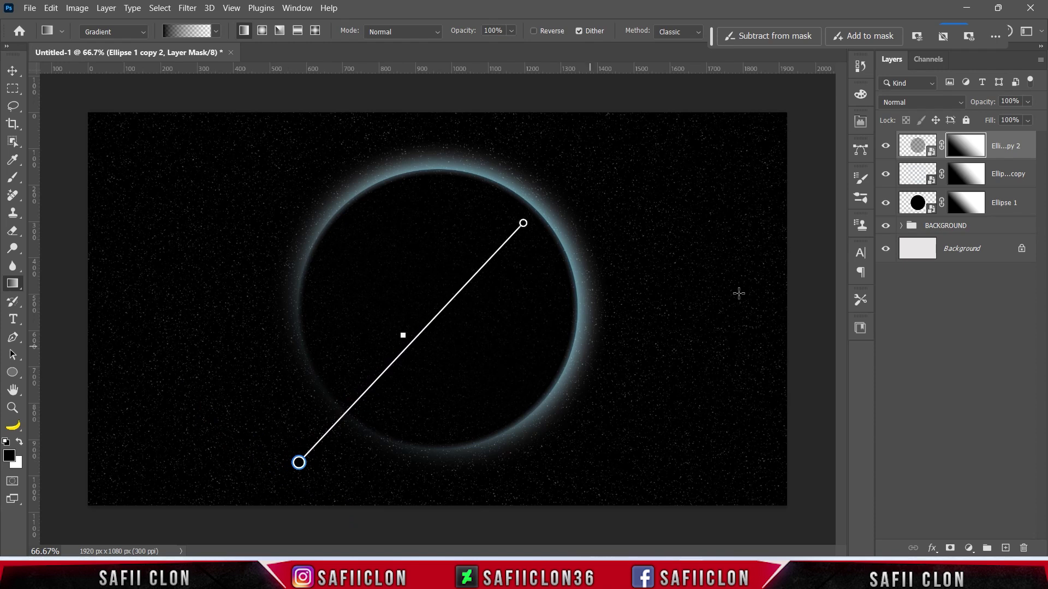
left_click(886, 148)
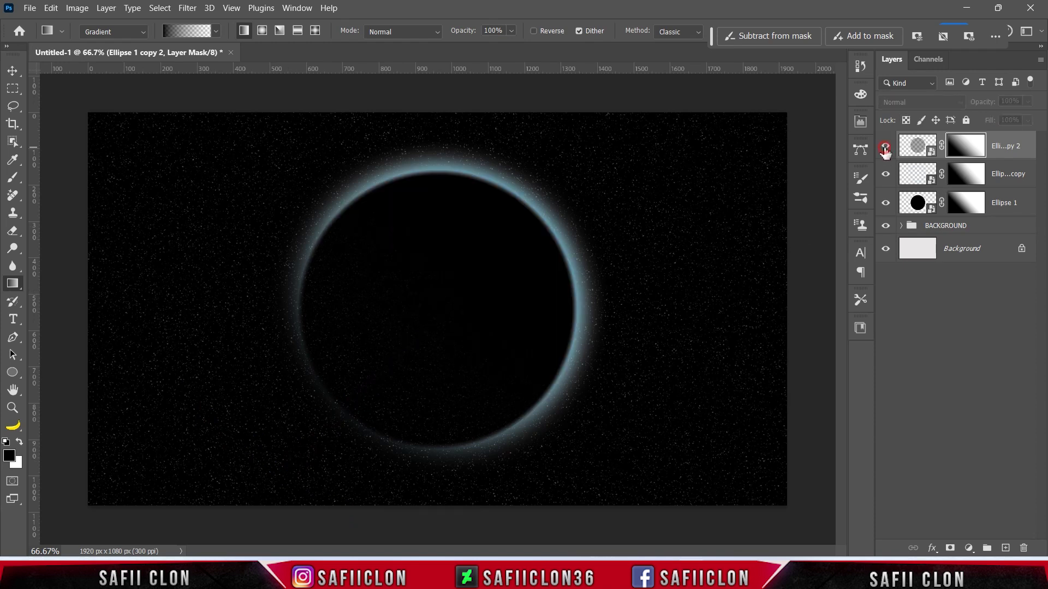
left_click(884, 148)
left_click(885, 175)
left_click(886, 175)
left_click(885, 203)
left_click(886, 203)
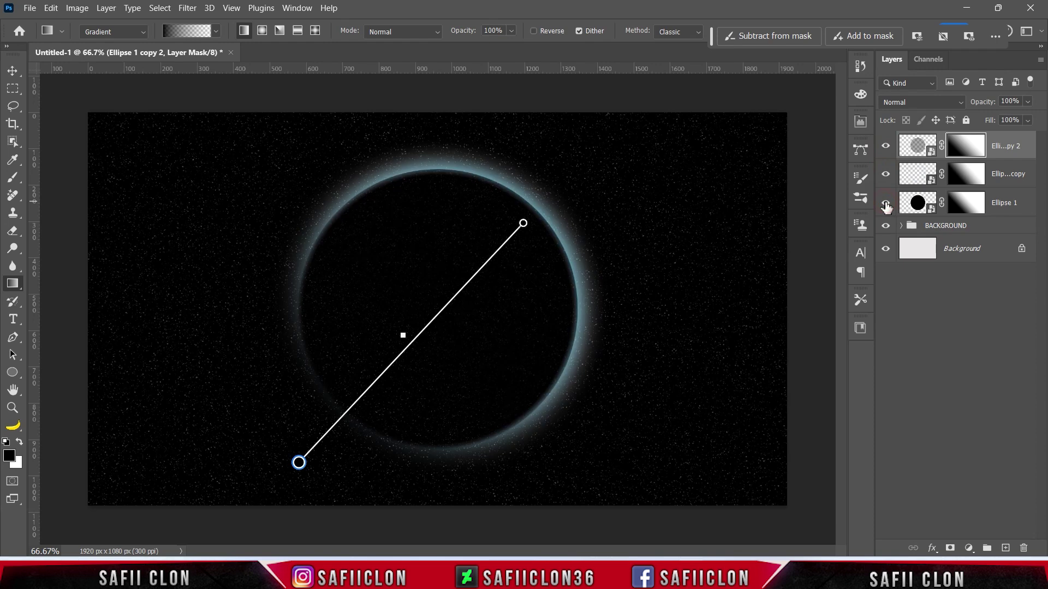
left_click(1014, 143)
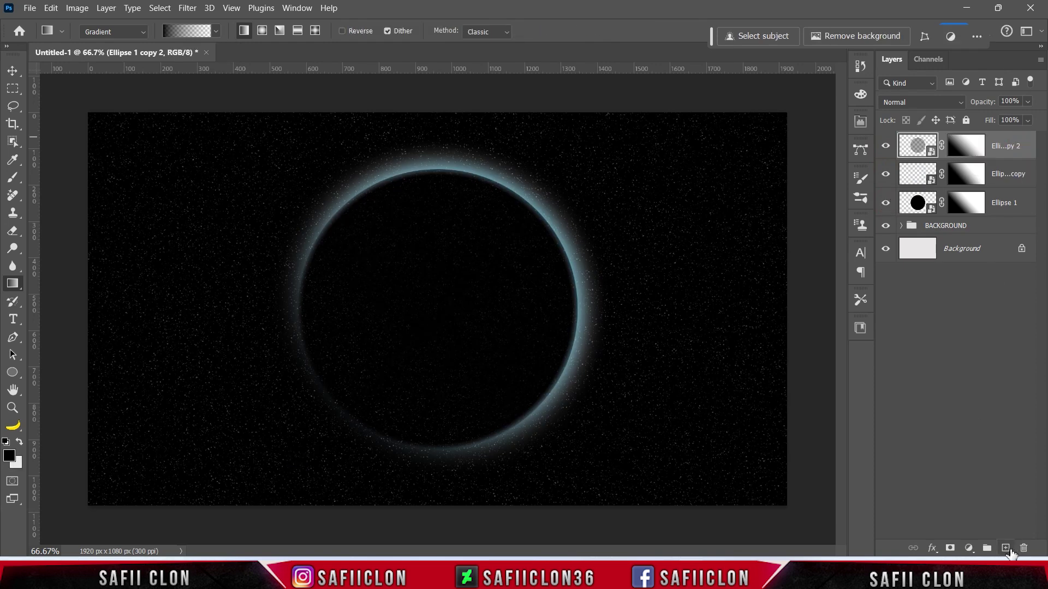
Add a new layer above the ellipse layers and fill it with black (000000) using the Paint Bucket.
left_click(1005, 548)
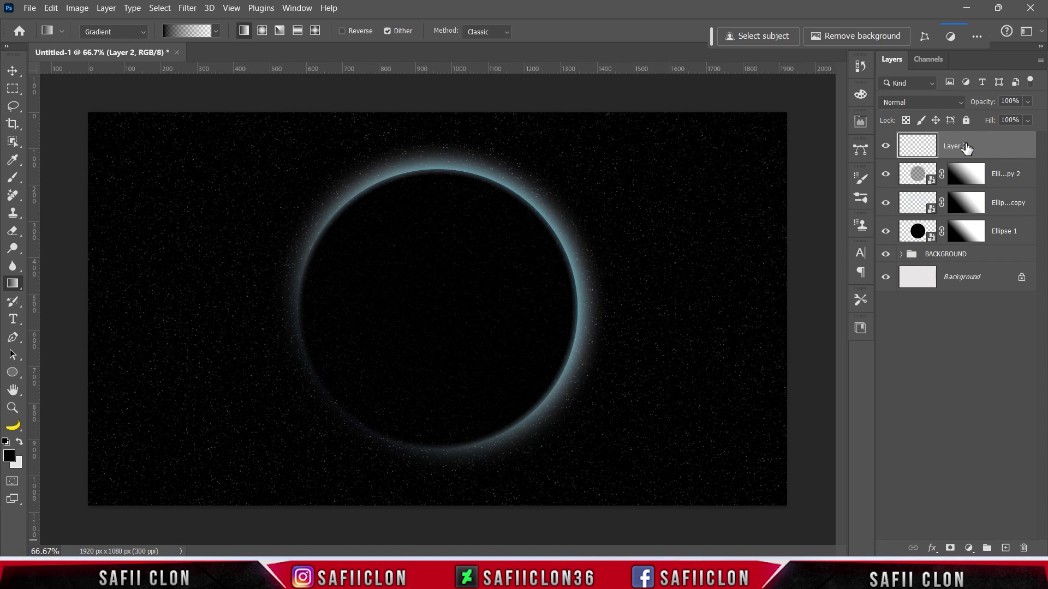
right_click(11, 286)
left_click(84, 293)
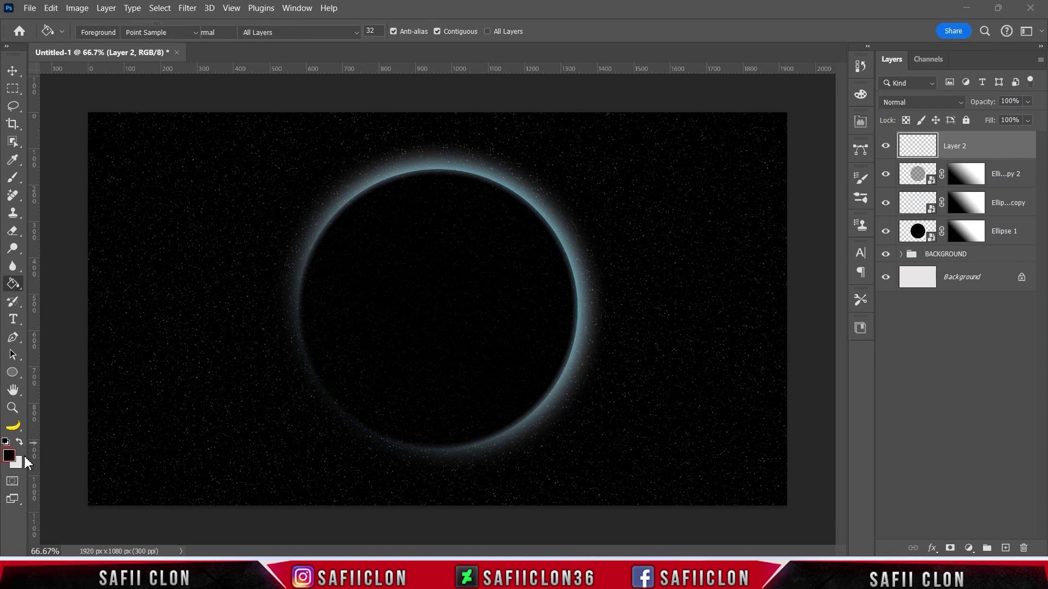
left_click(10, 455)
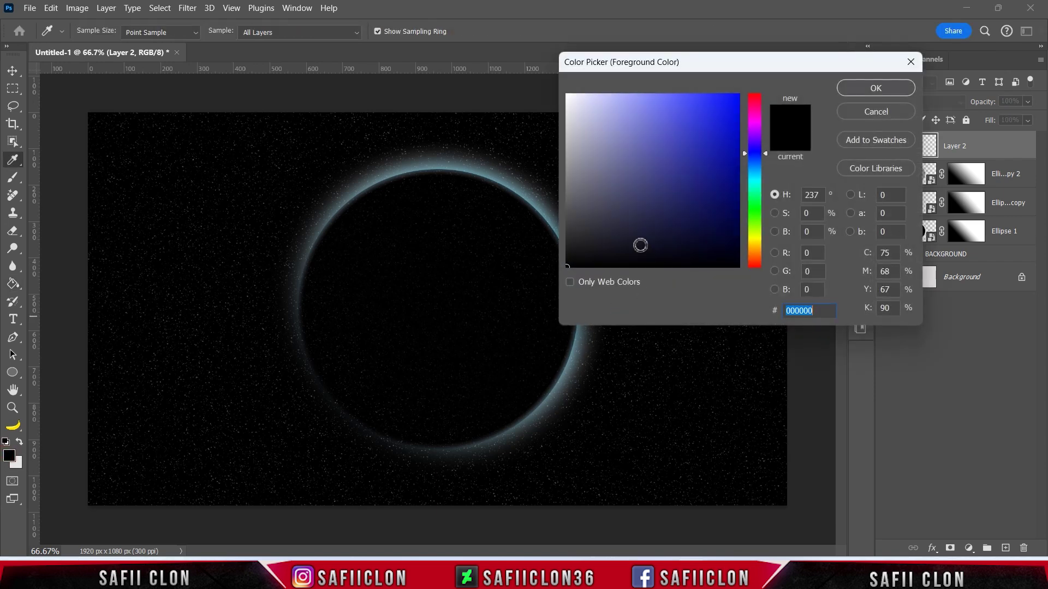
left_click(871, 89)
left_click(456, 252)
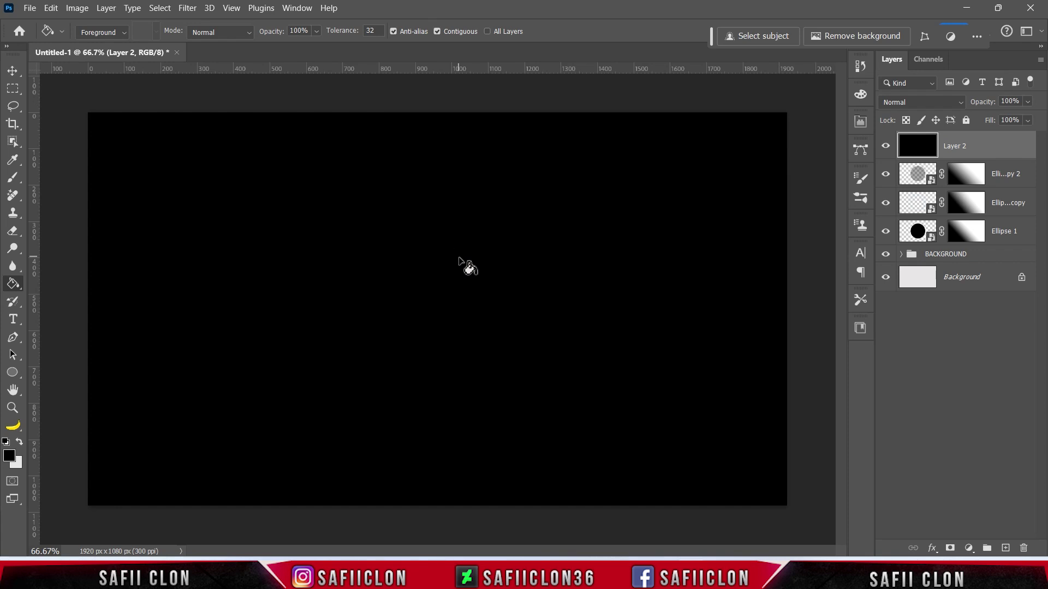
Render a 105mm Prime lens flare at 80% brightness on the black layer and set its blend mode to Linear Dodge (Add).
left_click(188, 8)
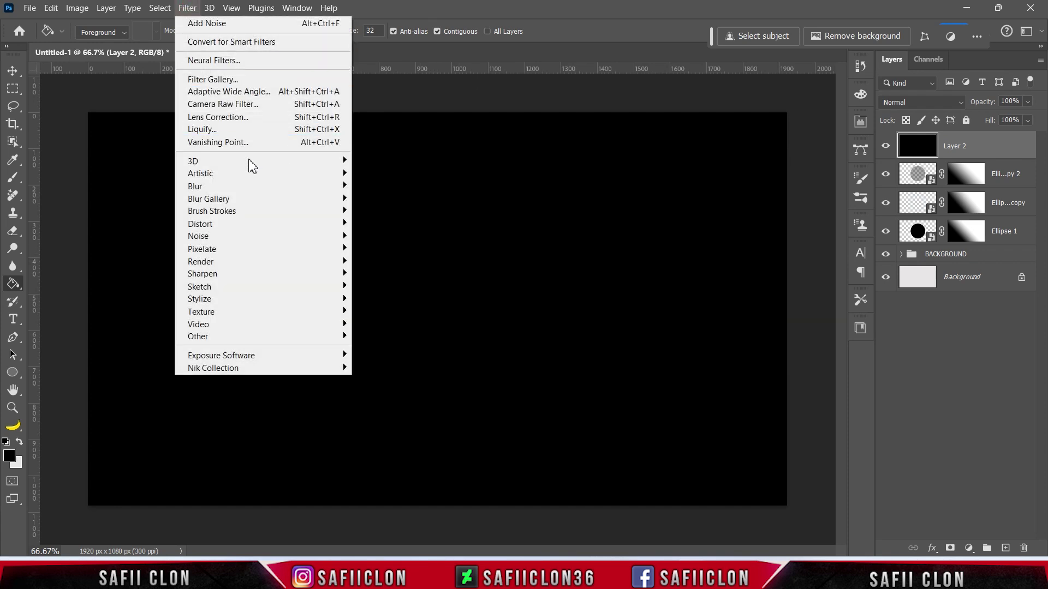
mouse_move(272, 261)
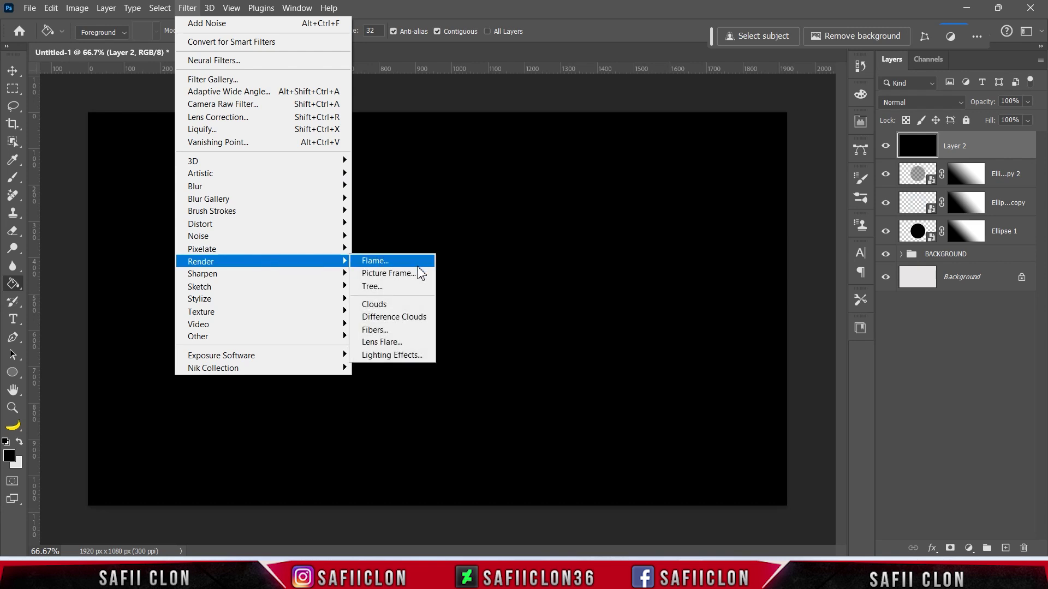
left_click(382, 342)
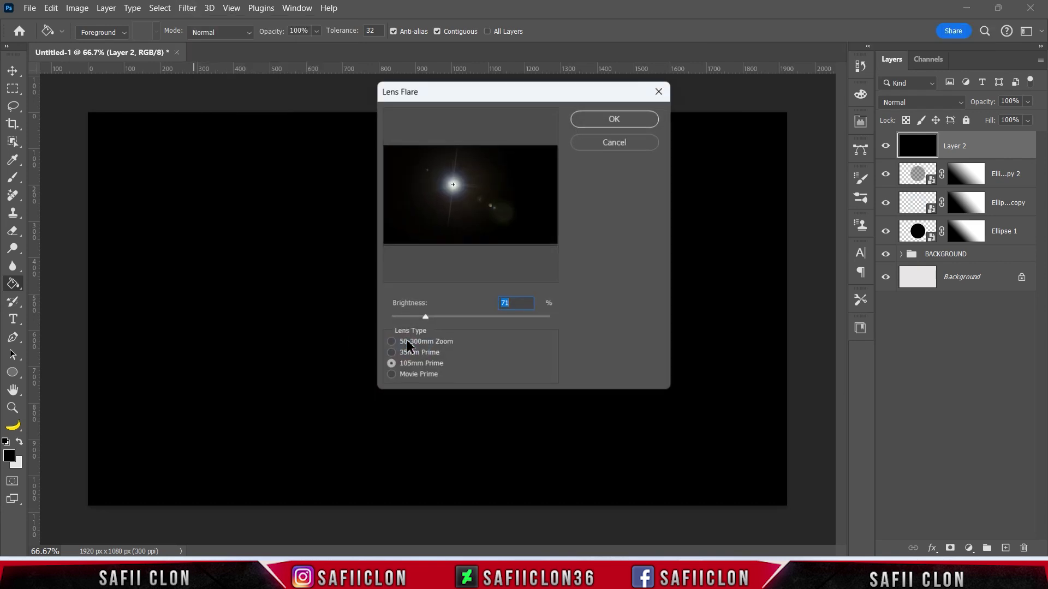
mouse_move(425, 319)
left_mouse_down()
mouse_move(454, 322)
mouse_move(429, 315)
left_mouse_up()
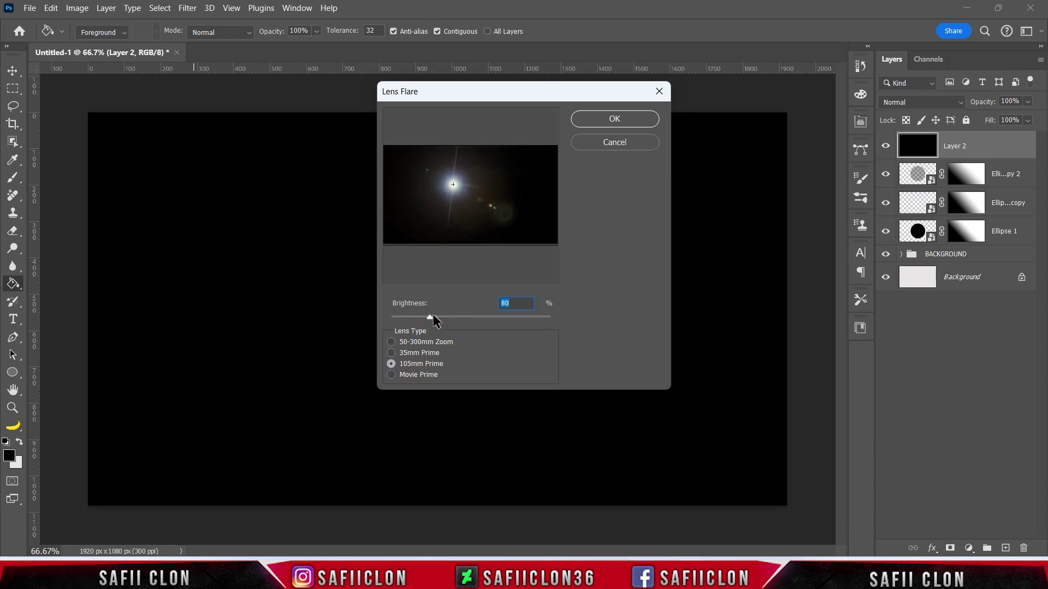
left_click(615, 119)
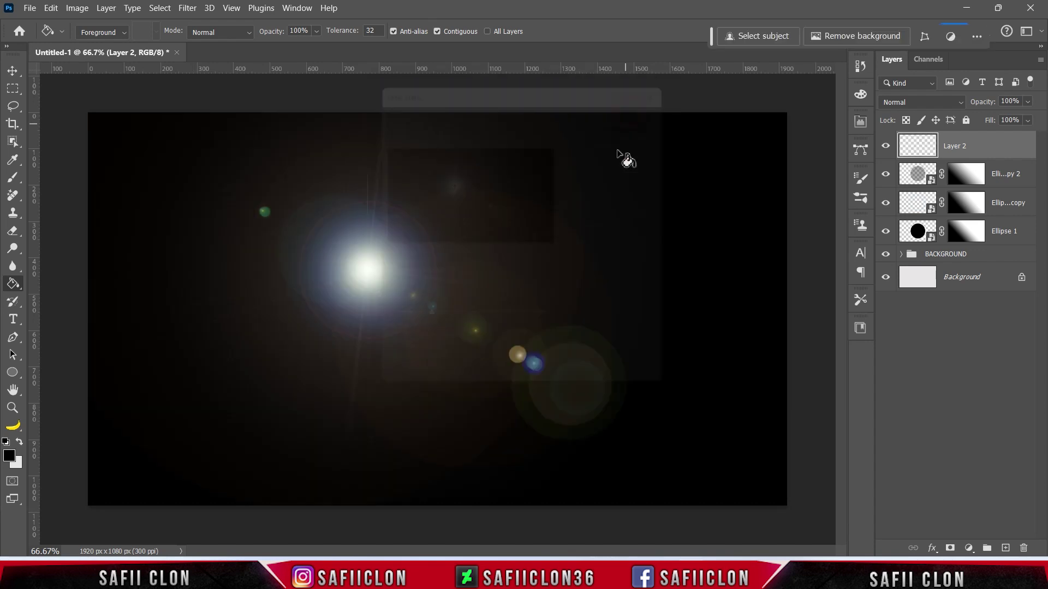
left_click(935, 104)
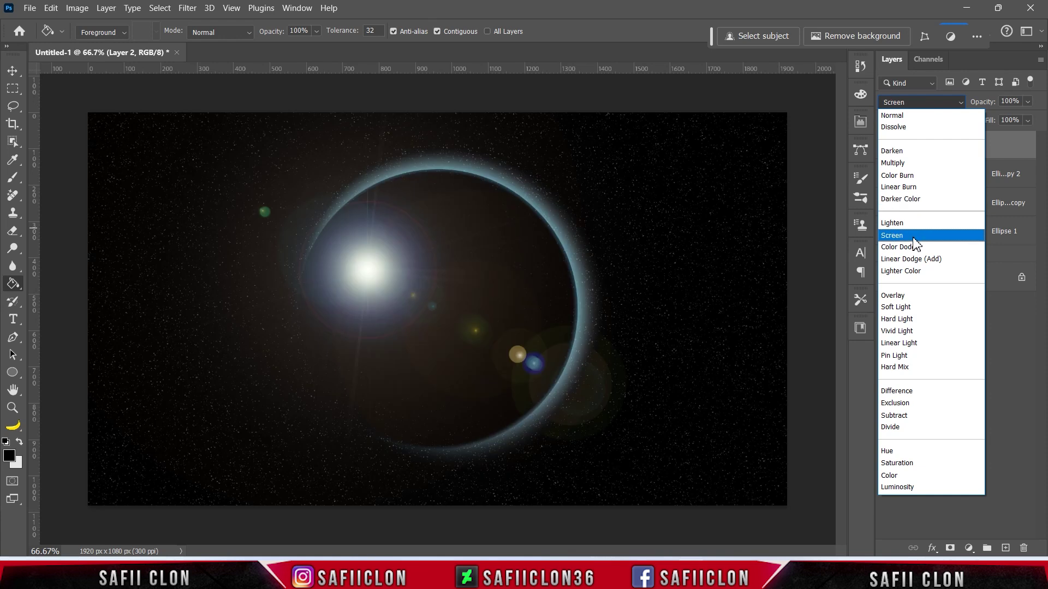
left_click(919, 260)
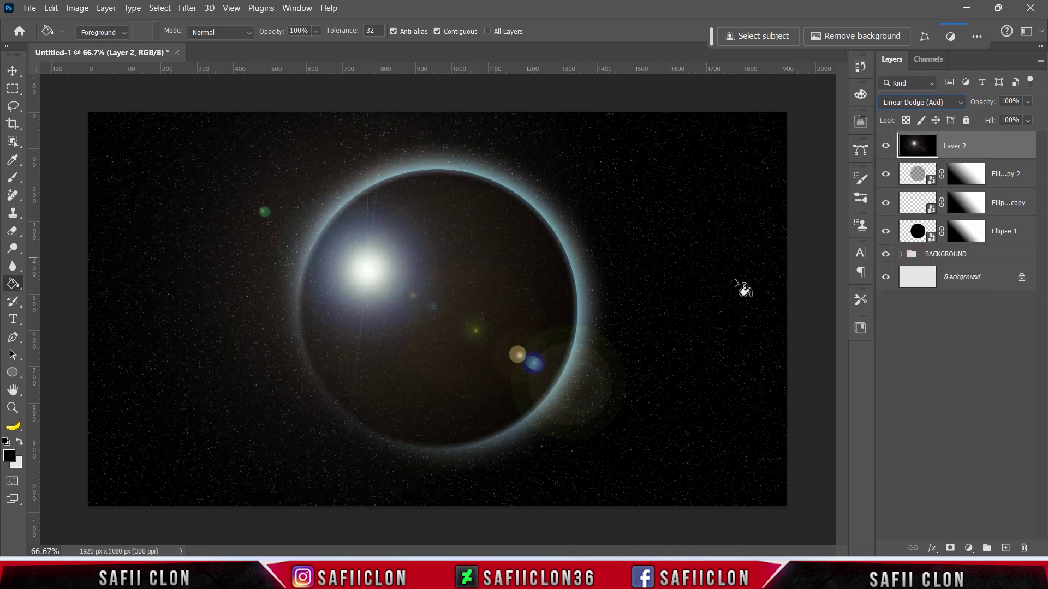
Rotate the flare layer about 100°, stretch it to about 105% by 117%, and place its bright spot on the eclipse's upper-right rim.
key("ctrl+t")
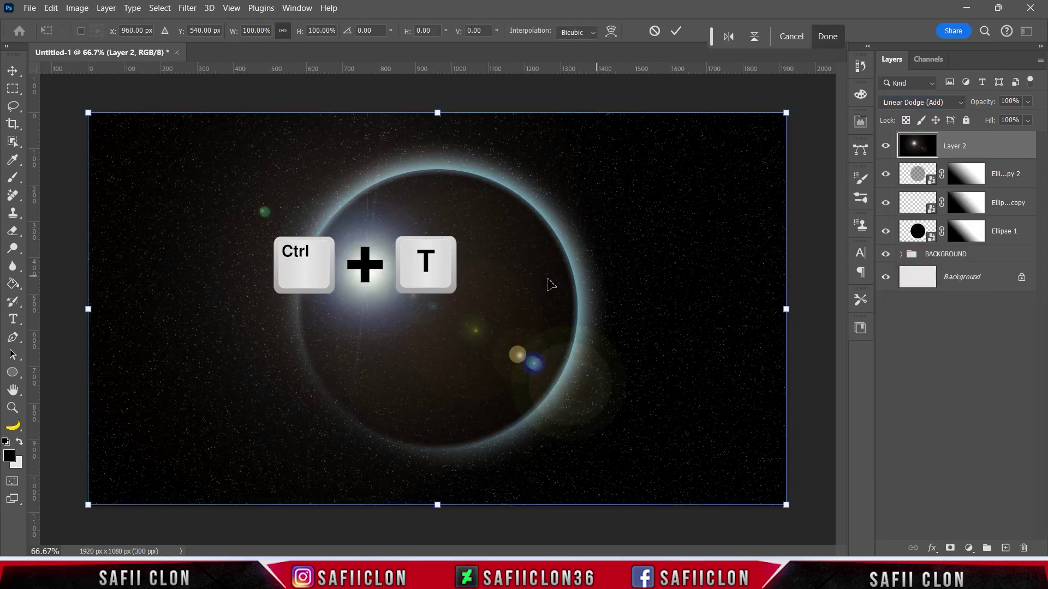
key("ctrl+minus")
left_click_drag(723, 363, 259, 428)
left_click_drag(383, 475, 412, 424)
left_click_drag(603, 470, 650, 431)
left_click_drag(521, 401, 520, 409)
left_click_drag(624, 463, 669, 382)
left_click_drag(544, 395, 552, 410)
left_click_drag(425, 536, 420, 565)
left_click_drag(495, 509, 500, 501)
left_click_drag(628, 316, 646, 321)
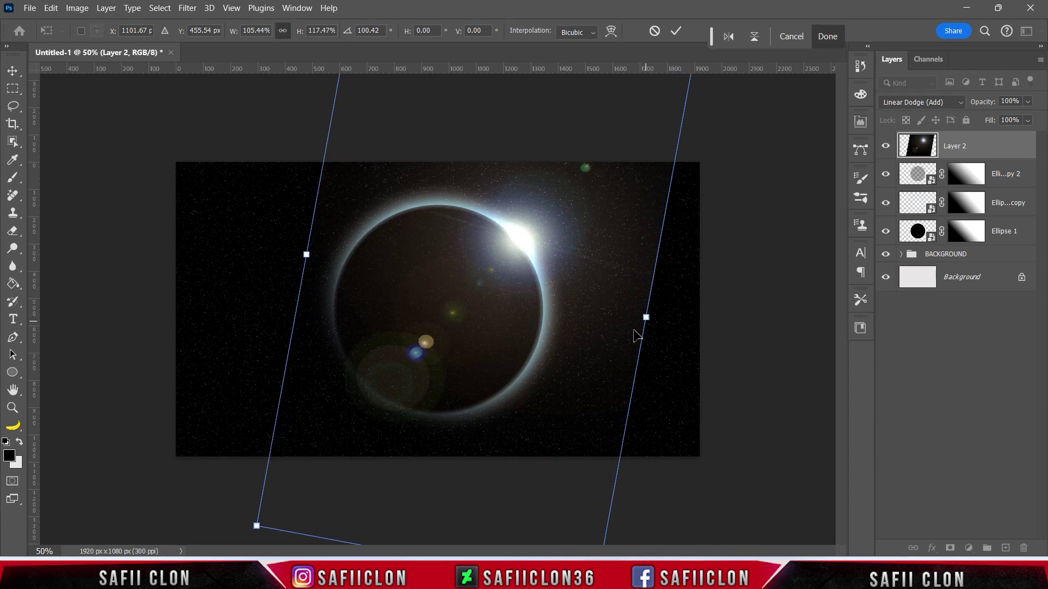
left_click(677, 32)
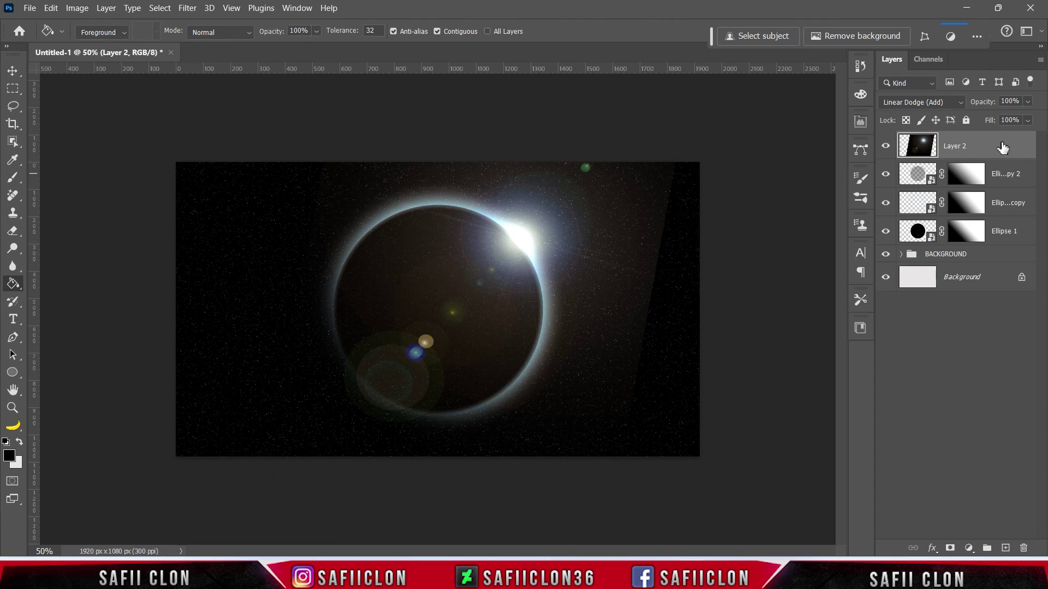
Add a layer mask to the flare layer and set up a soft black Brush at 199 px with 18% opacity.
left_click(950, 548)
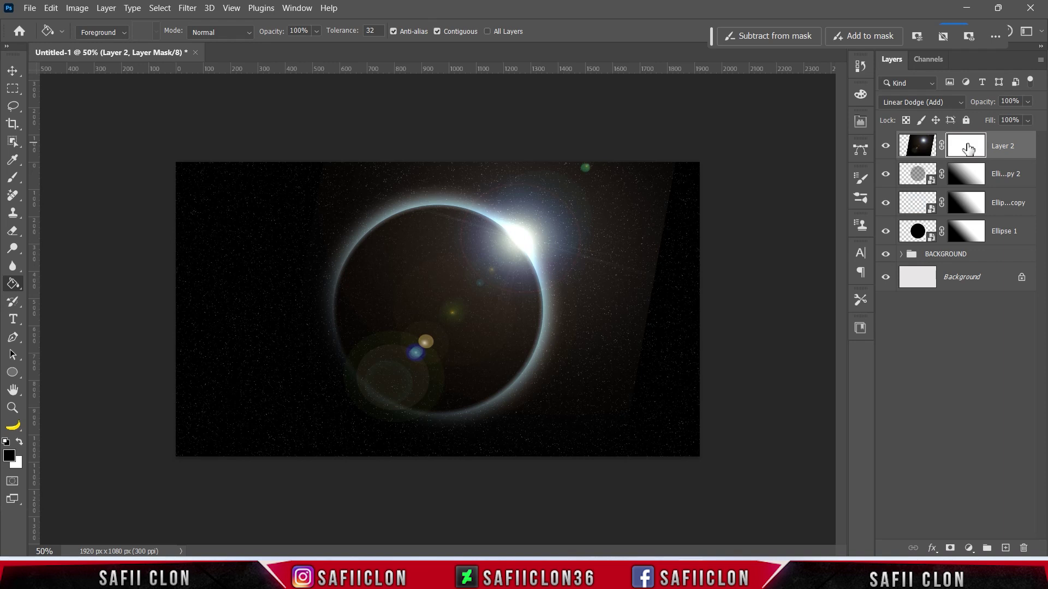
right_click(14, 179)
left_click(55, 172)
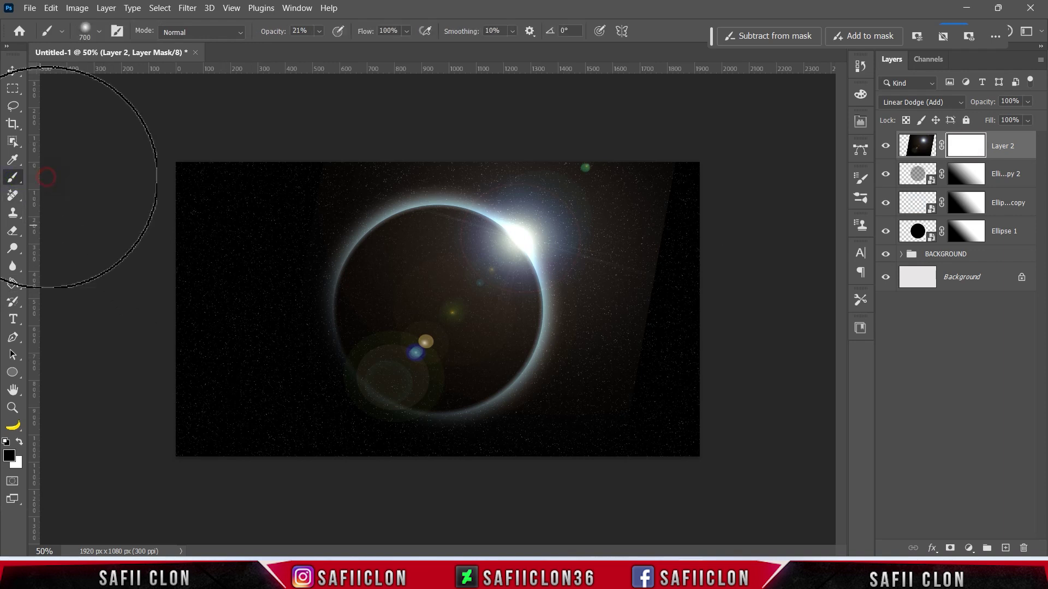
left_click(98, 32)
left_click(79, 200)
left_click_drag(154, 76, 141, 76)
left_click(99, 32)
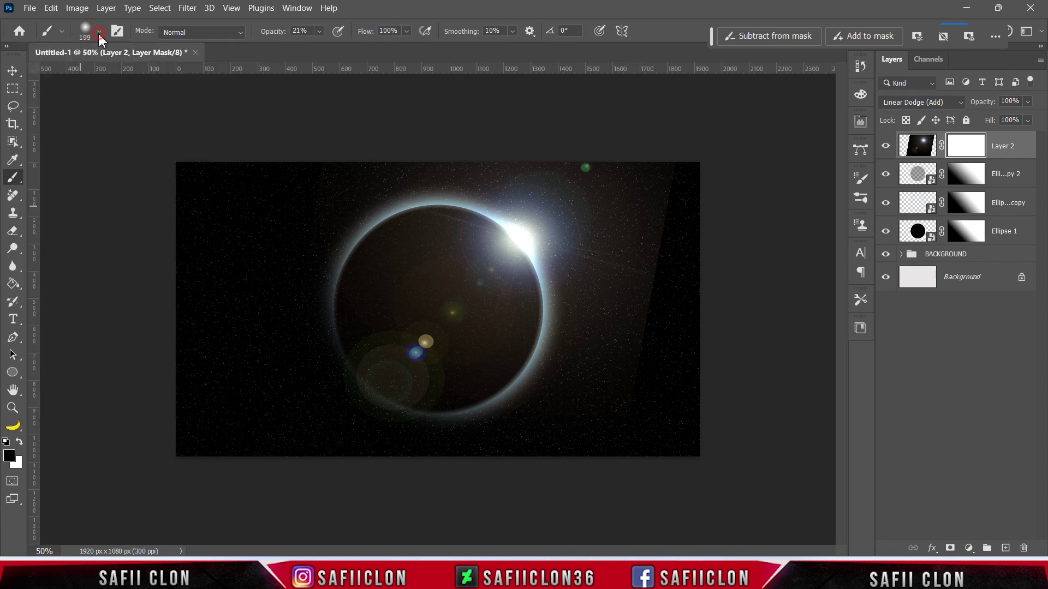
left_click(319, 31)
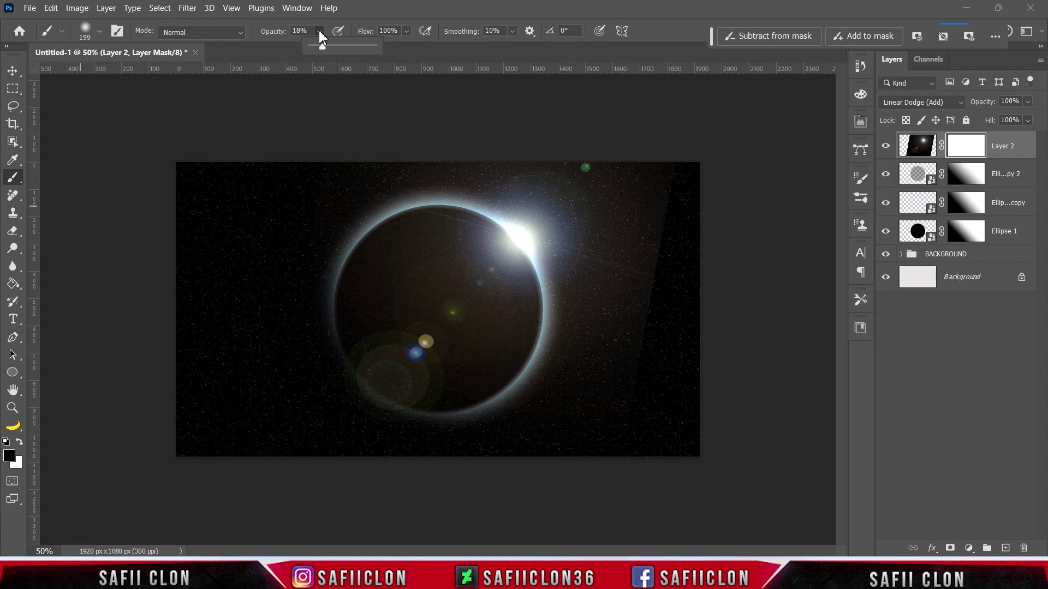
left_click(320, 32)
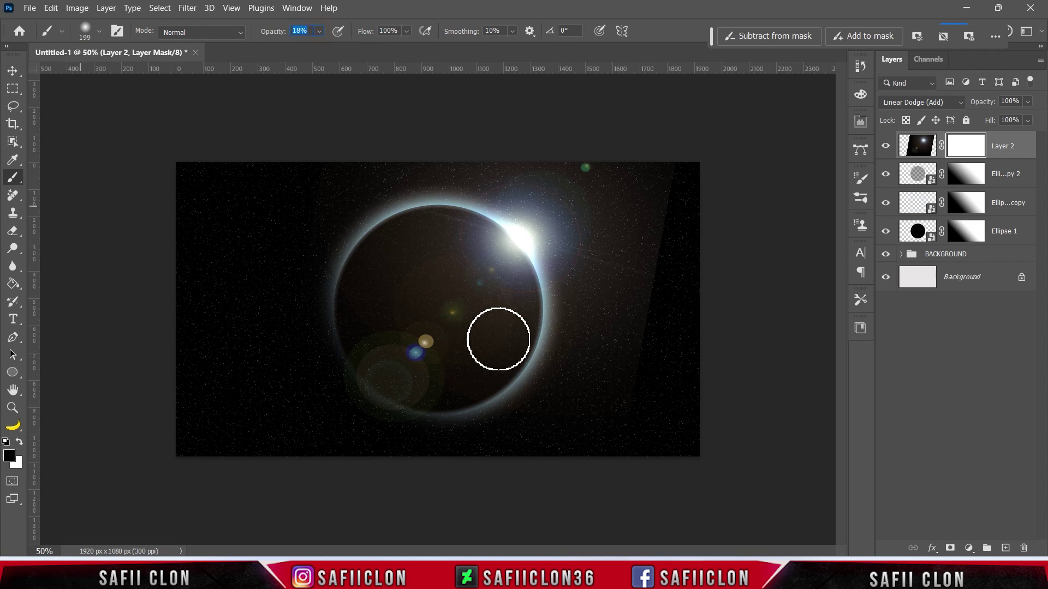
Enlarge the brush to 500 px, soften the flare layer's edges and reflections on its mask, and compare the layer off and on.
key("ctrl+plus")
key("]")
key("]")
key("]")
mouse_move(749, 162)
left_mouse_down()
mouse_move(690, 360)
mouse_move(705, 362)
left_mouse_up()
key("]")
key("]")
mouse_move(691, 175)
left_mouse_down()
mouse_move(517, 480)
mouse_move(224, 260)
mouse_move(508, 484)
mouse_move(441, 325)
left_mouse_up()
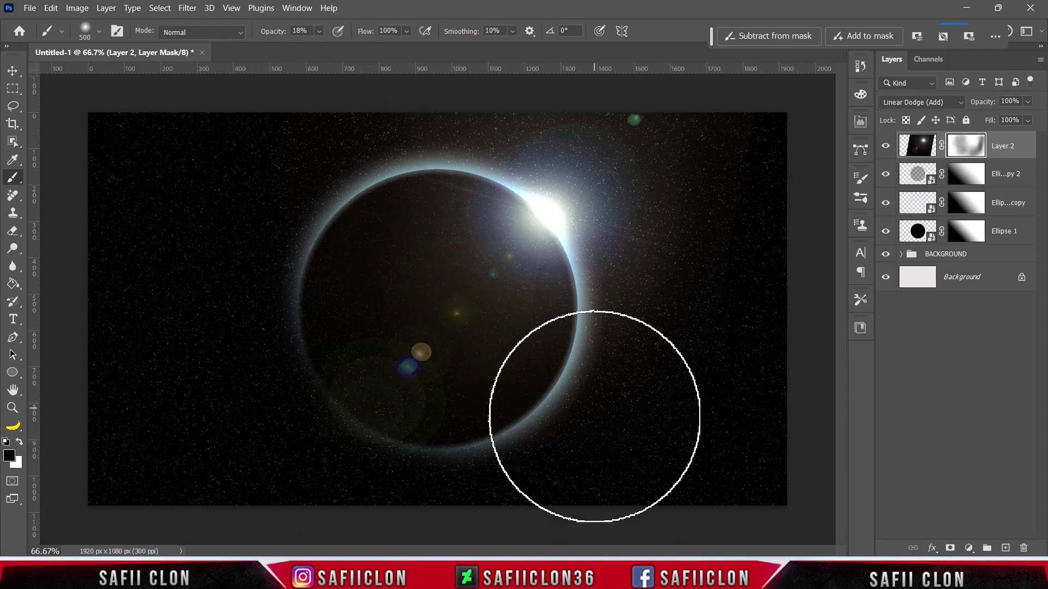
key("ctrl+minus")
left_click(885, 146)
left_click(886, 147)
left_click(885, 146)
left_click(885, 147)
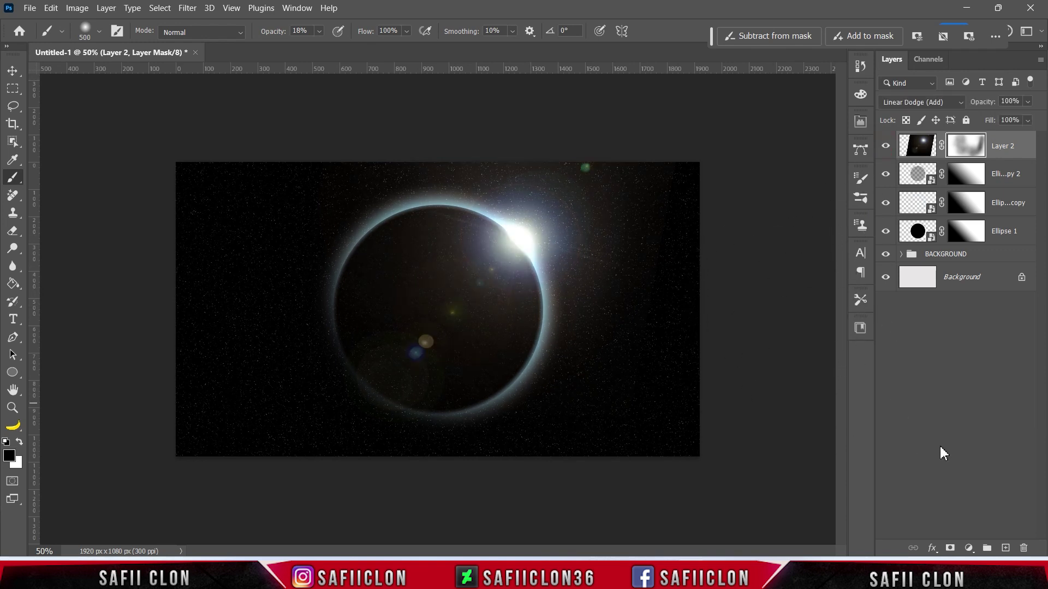
Add a Color Lookup adjustment layer on top using the EdgyAmber.3DL 3D LUT.
left_click(970, 548)
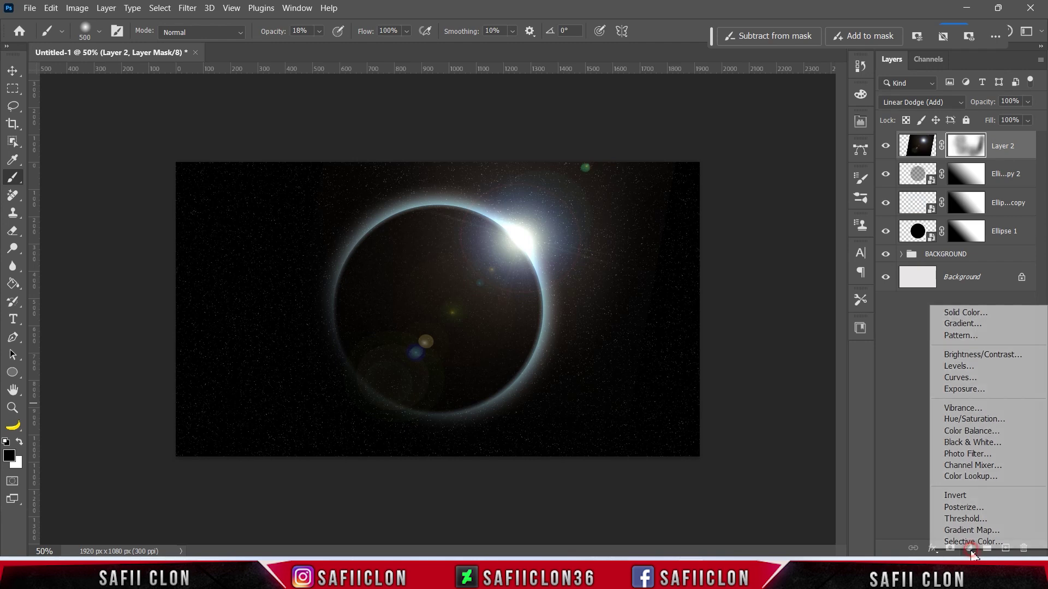
left_click(975, 477)
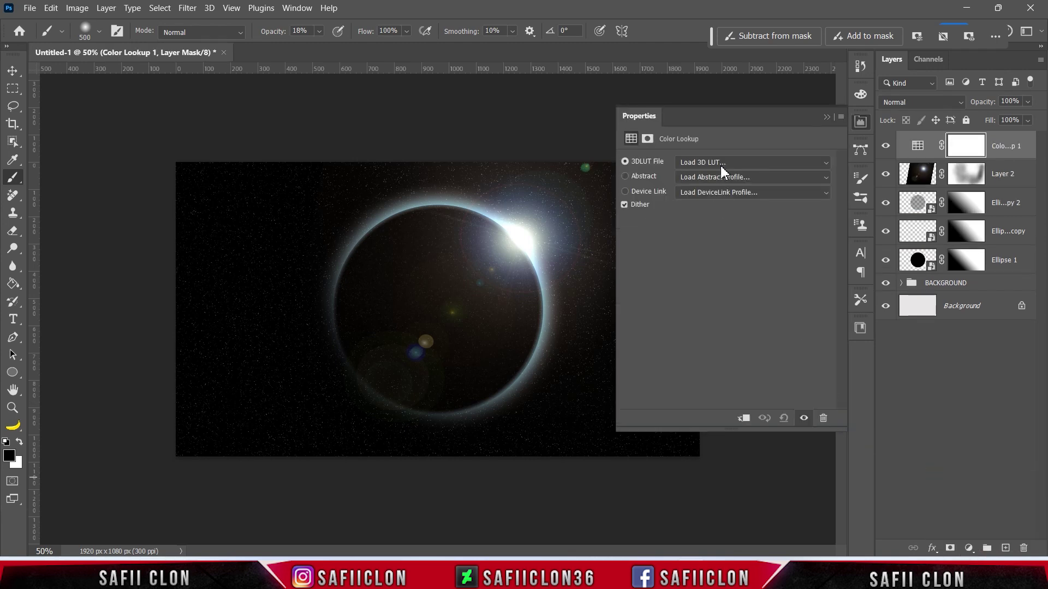
left_click(723, 164)
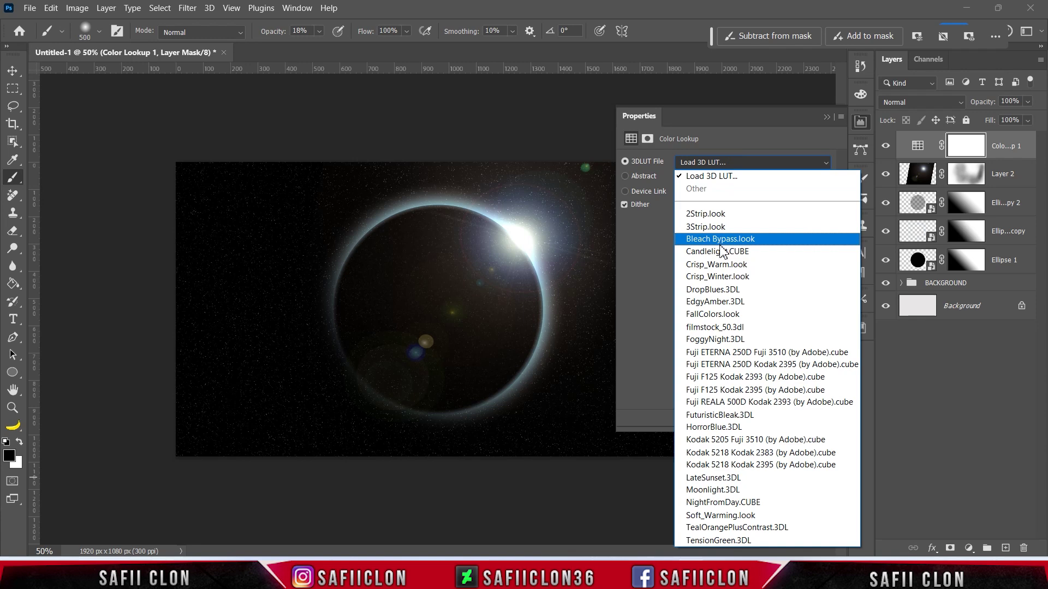
left_click(728, 305)
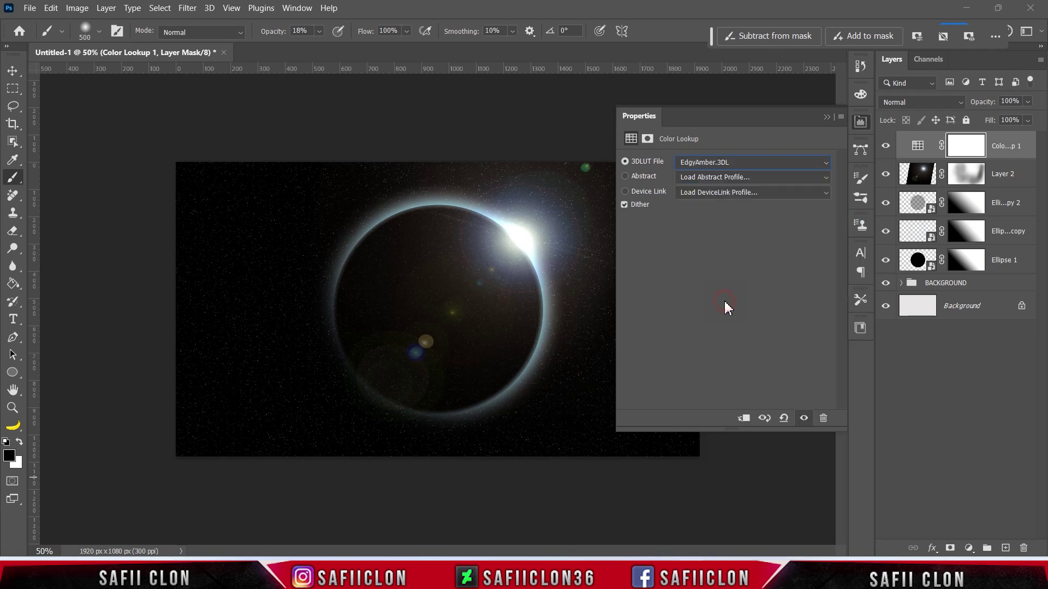
left_click(827, 116)
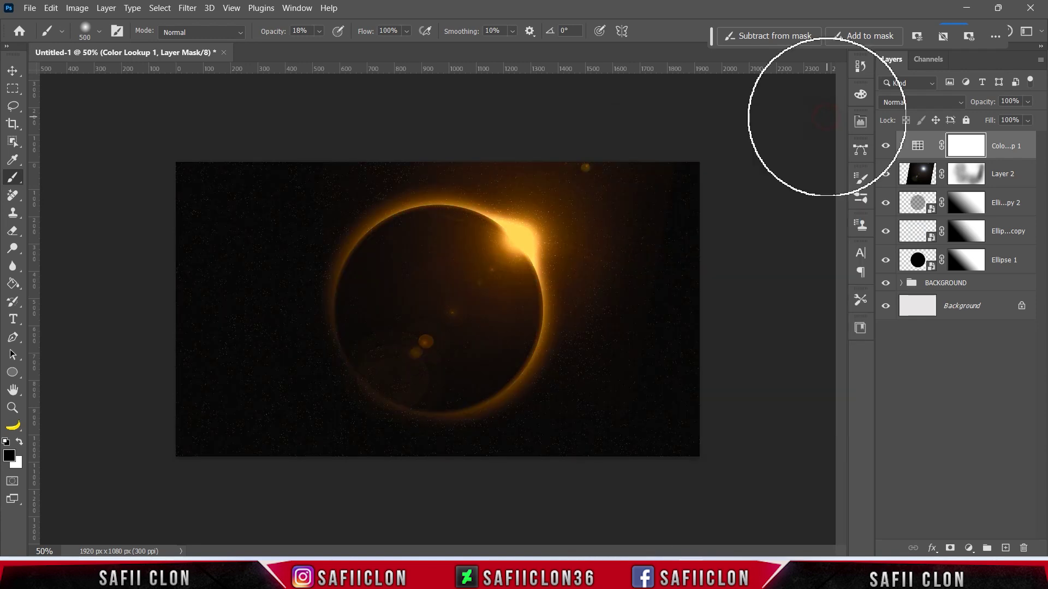
Split the Color Lookup's Blend If white sliders to 98/255 for Current Layer and 80/255 for Underlying Layer, and compare off and on.
right_click(1011, 145)
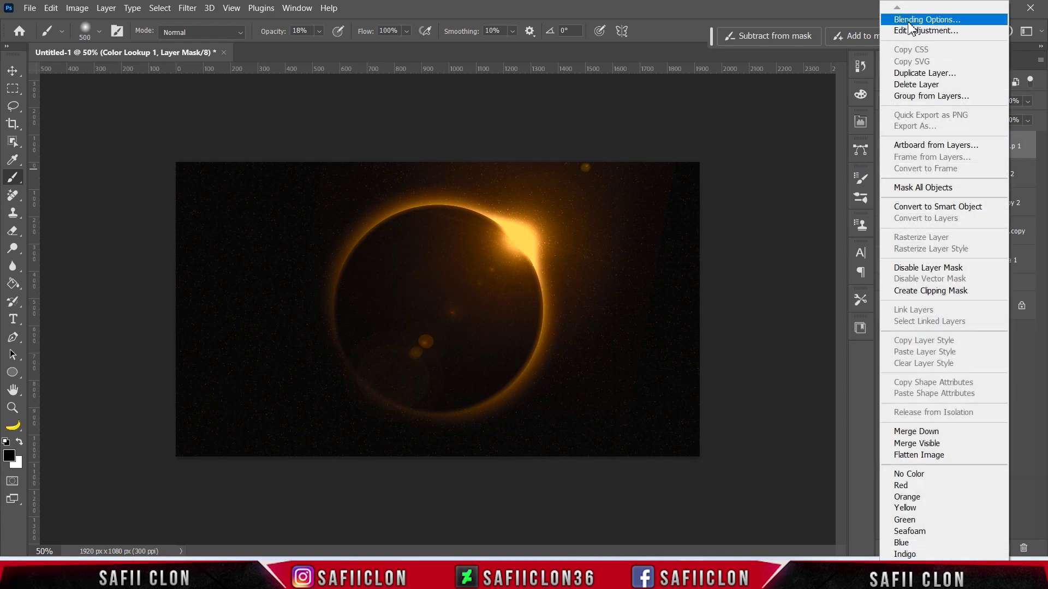
left_click(910, 20)
left_click_drag(540, 135, 811, 137)
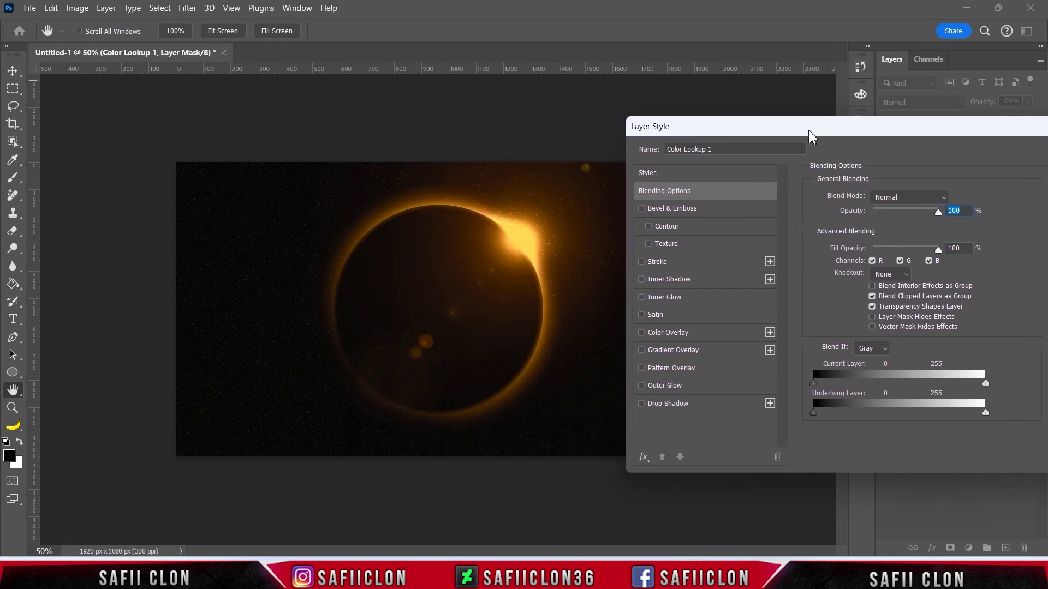
left_click_drag(986, 384, 881, 385)
left_click_drag(985, 413, 887, 423)
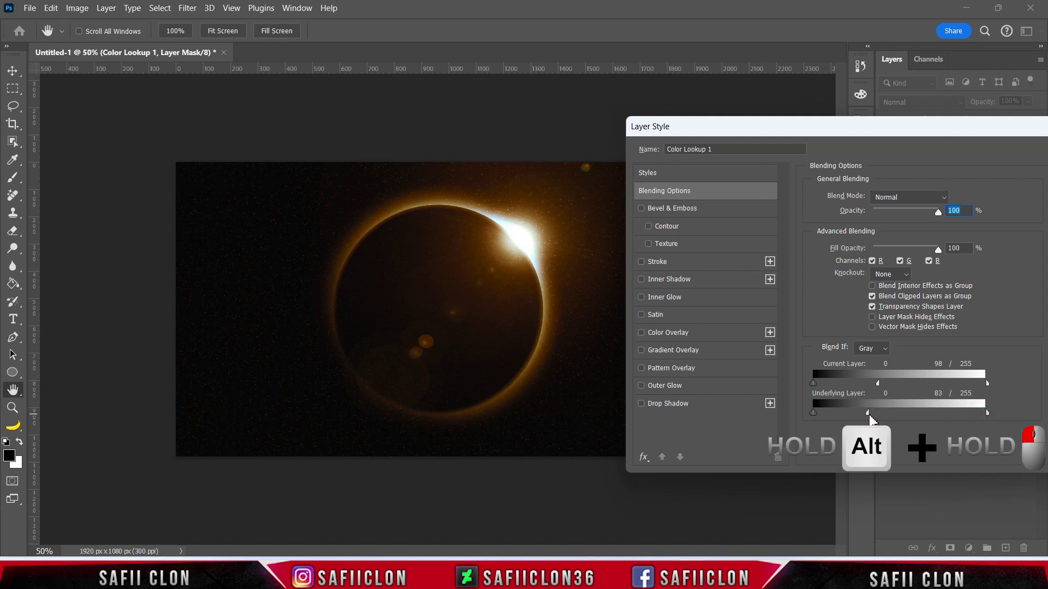
left_click_drag(930, 131, 621, 131)
left_click(813, 153)
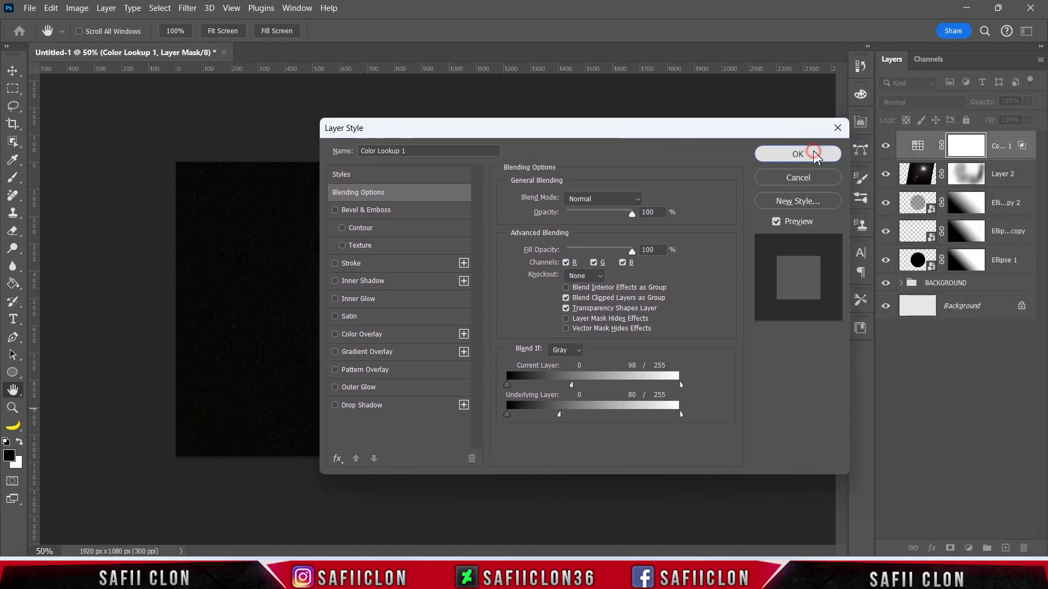
left_click(886, 146)
left_click(886, 146)
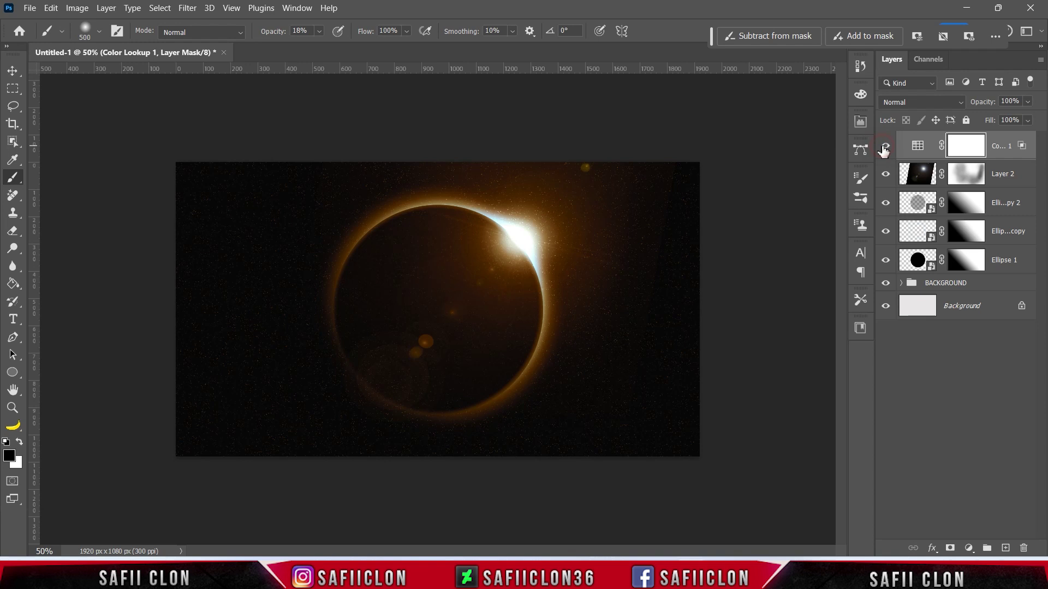
left_click(885, 146)
left_click(885, 147)
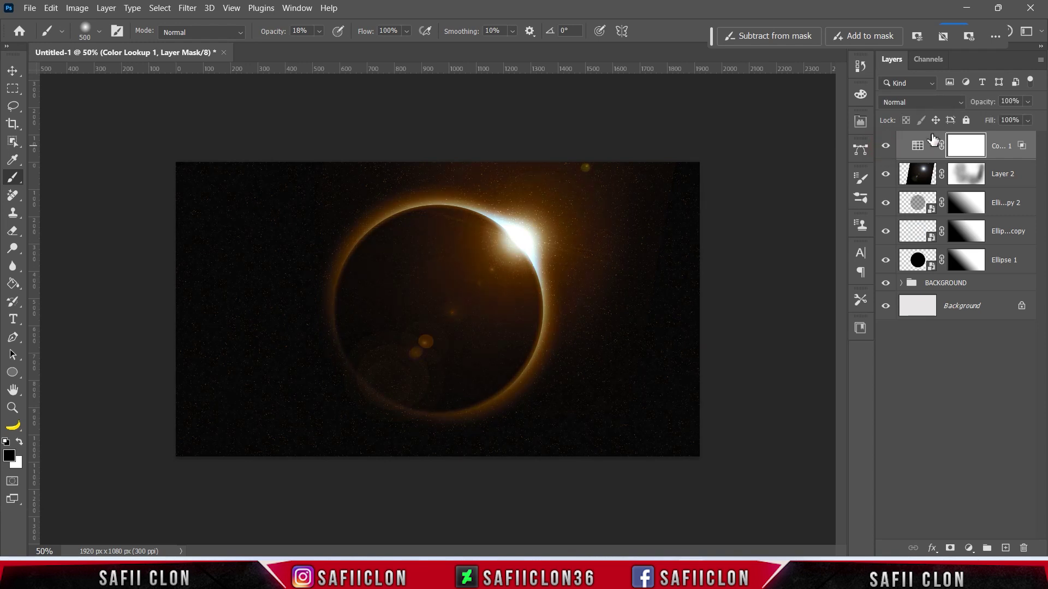
Lower the Color Lookup layer's opacity to 83% and compare the image with the adjustment off and on.
left_click(1027, 104)
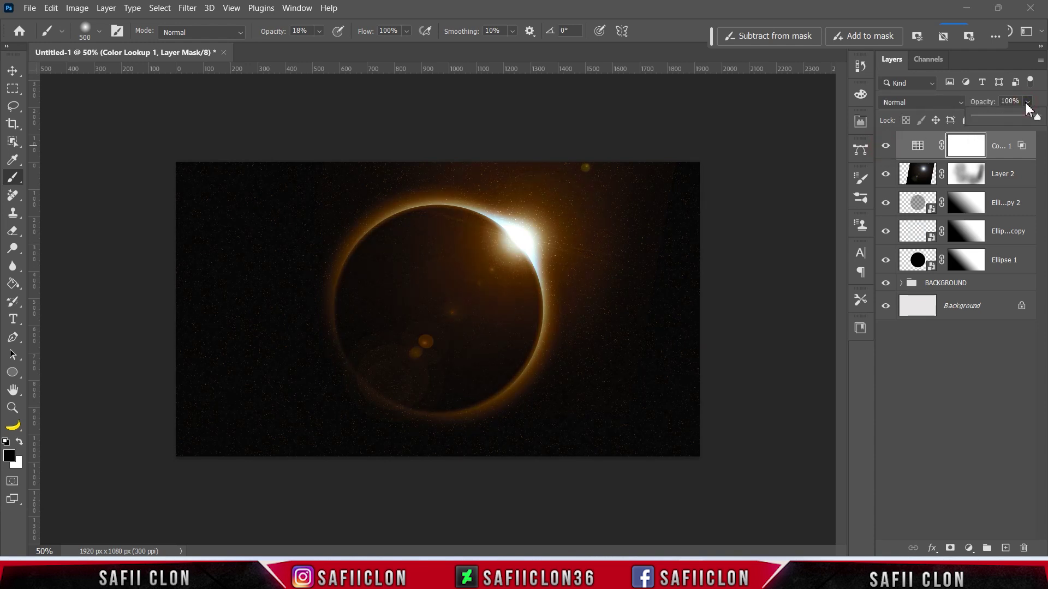
left_click_drag(1036, 117, 1032, 117)
left_click_drag(1032, 117, 1032, 117)
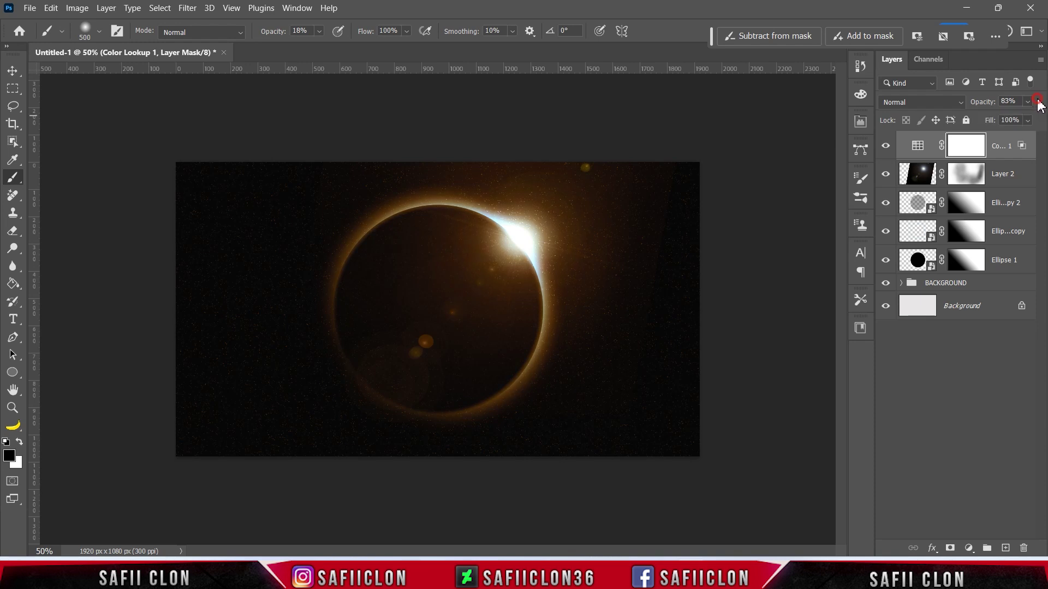
left_click(886, 147)
left_click(886, 147)
left_click(886, 148)
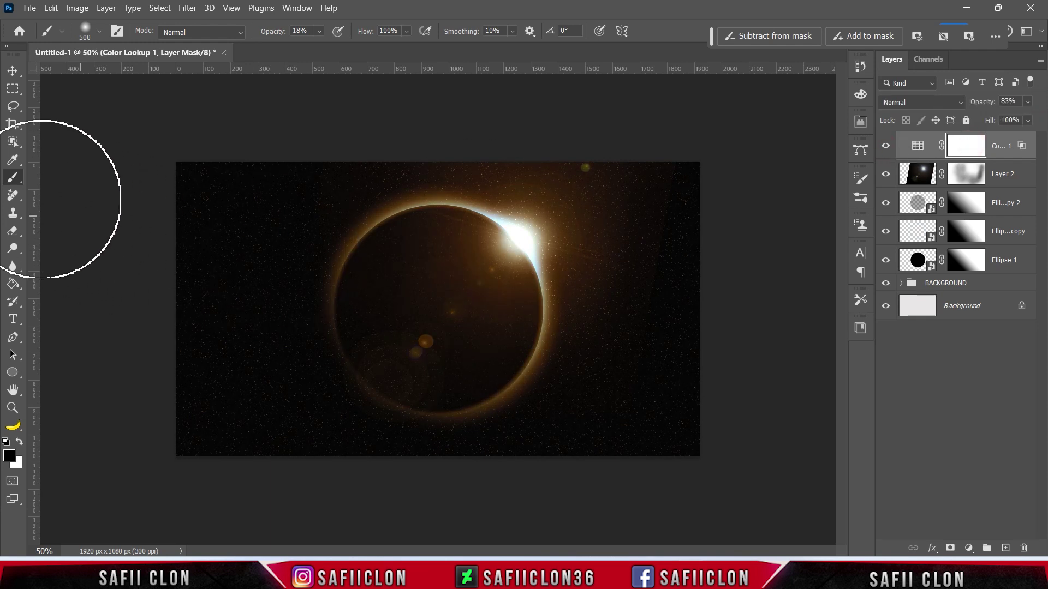
Paint black over the outer areas of the Color Lookup mask with a 400 px brush at 19% opacity, and compare the adjustment off and on.
right_click(13, 179)
left_click(63, 178)
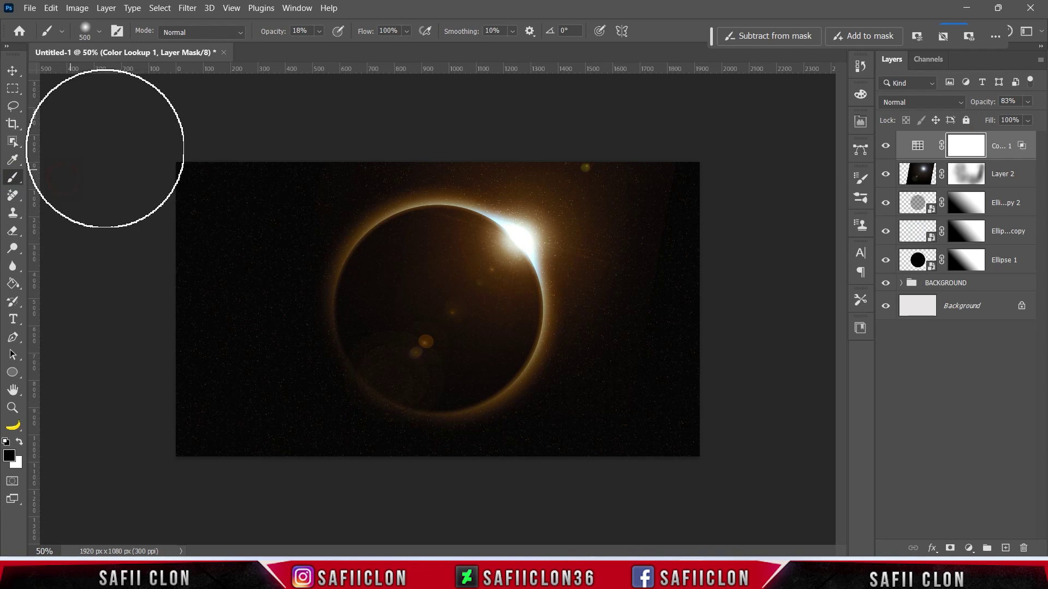
left_click(319, 31)
left_click(324, 46)
left_click(322, 32)
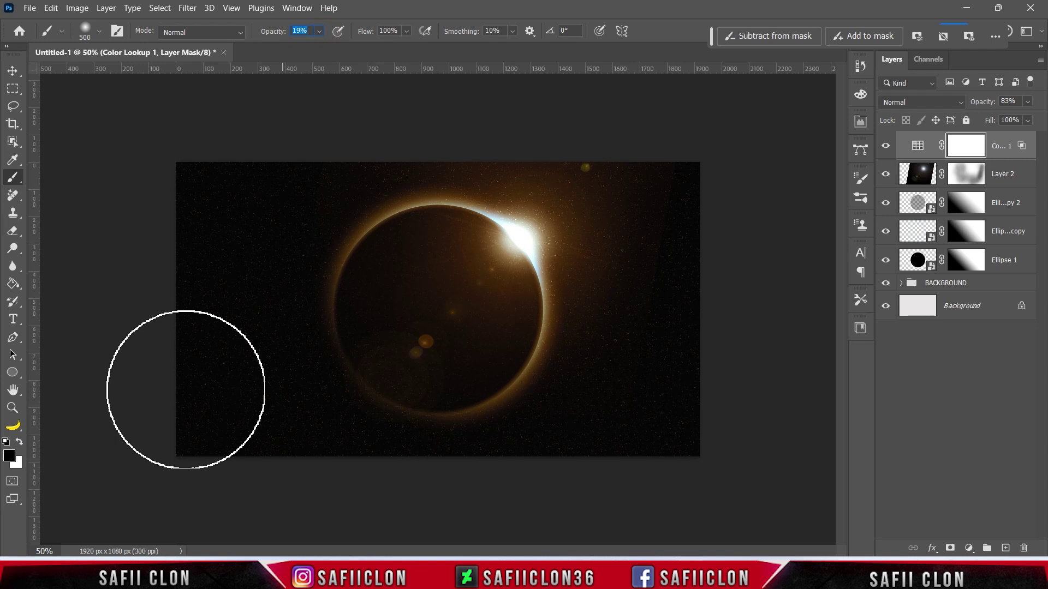
key("ctrl+plus")
mouse_move(137, 317)
left_mouse_down()
mouse_move(119, 365)
mouse_move(169, 453)
left_mouse_up()
key("bracketleft")
mouse_move(164, 407)
left_mouse_down()
mouse_move(170, 363)
mouse_move(394, 540)
mouse_move(810, 209)
mouse_move(669, 513)
left_mouse_up()
left_click_drag(234, 228, 165, 210)
left_click_drag(666, 235, 753, 335)
mouse_move(173, 417)
left_mouse_down()
mouse_move(267, 462)
mouse_move(231, 483)
left_mouse_up()
left_click_drag(257, 214, 258, 419)
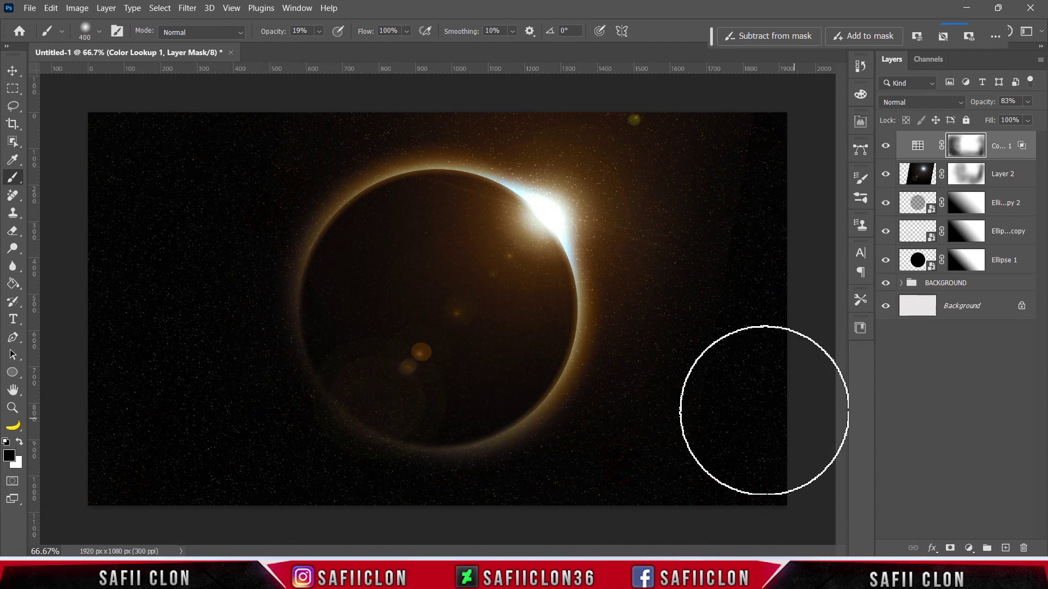
key("ctrl+minus")
left_click(885, 146)
left_click(885, 146)
left_click(886, 146)
left_click(886, 146)
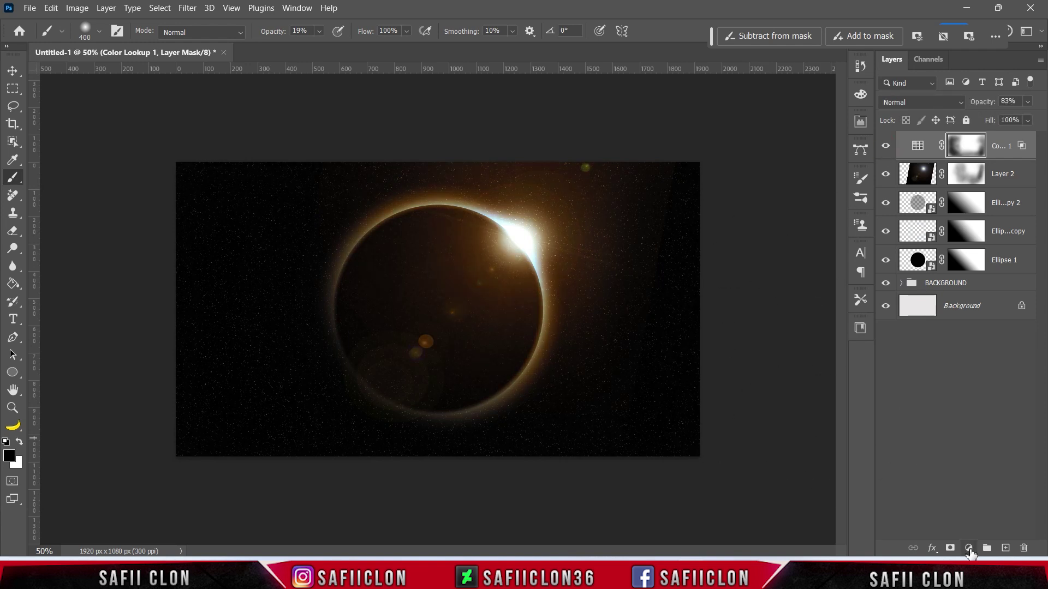
Add an Exposure adjustment layer with exposure +0.86, offset +0.0034 and gamma correction 1.04, and compare the image with it off and on.
left_click(969, 549)
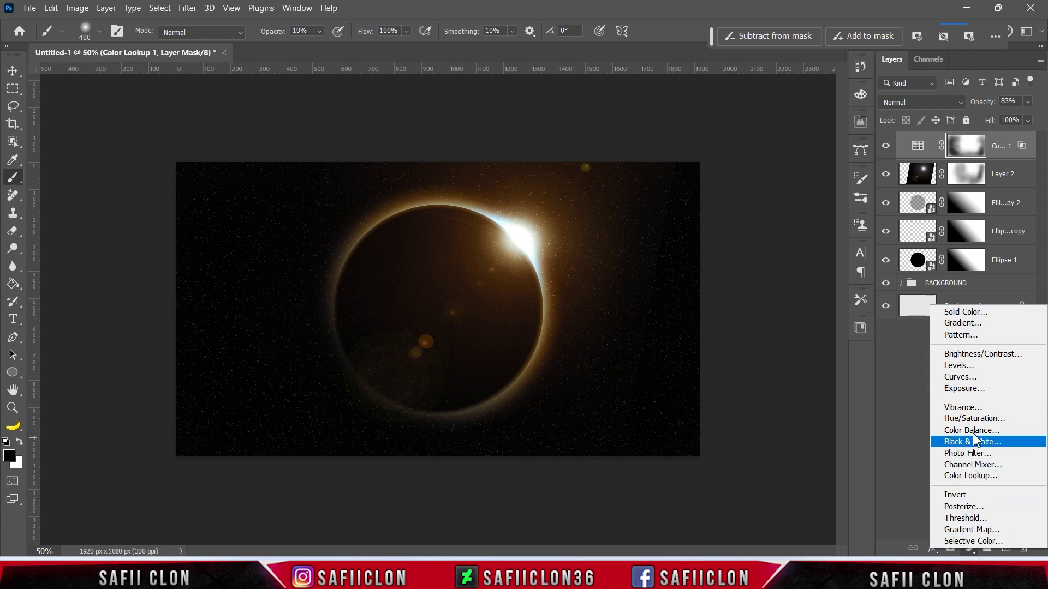
left_click(965, 390)
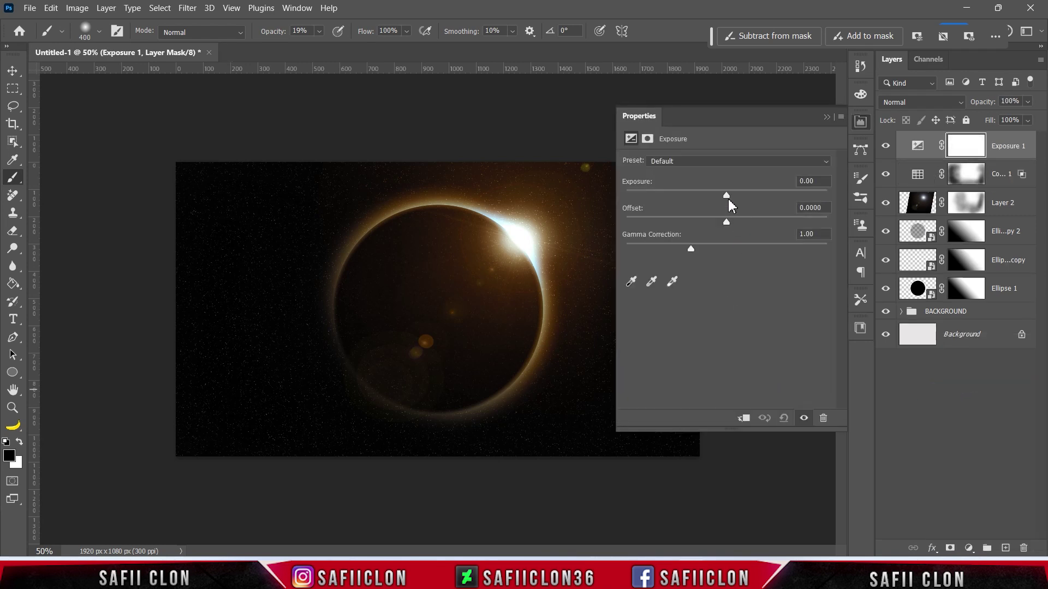
left_click_drag(726, 194, 729, 225)
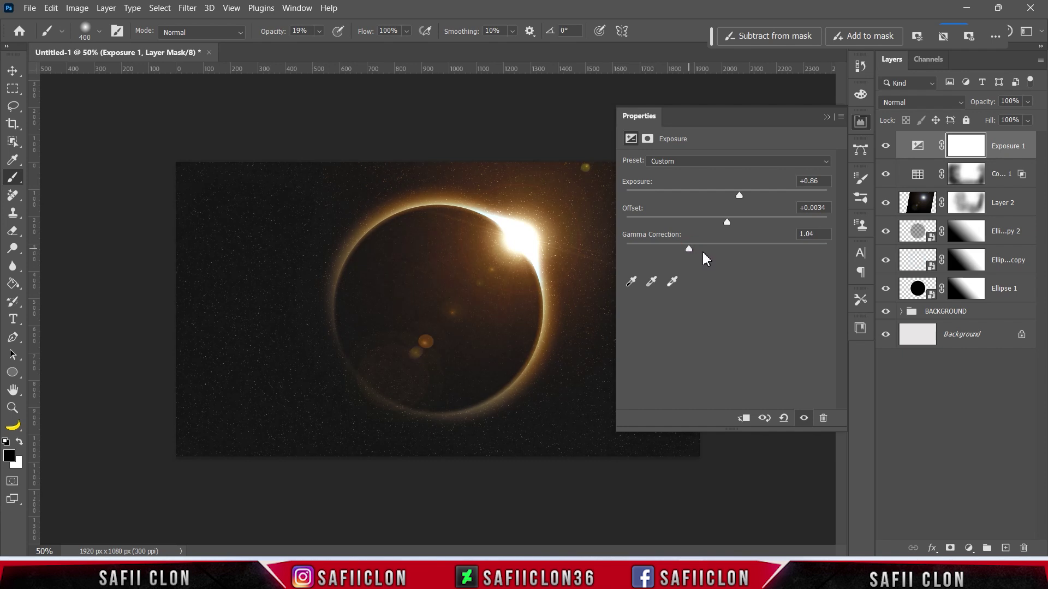
left_click(826, 117)
left_click(886, 148)
left_click(885, 148)
left_click(886, 147)
left_click(885, 147)
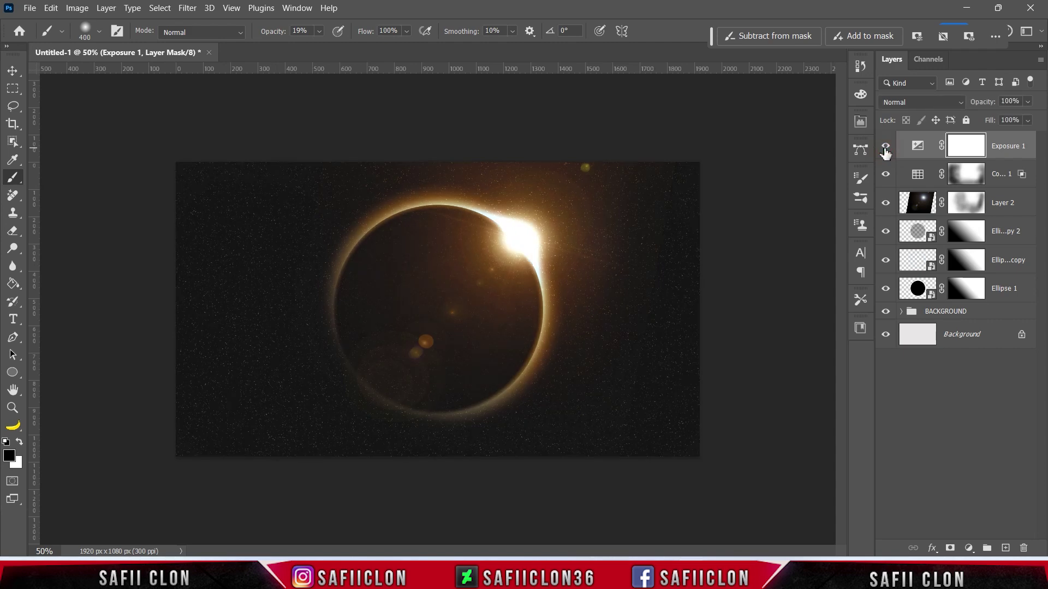
Examine the whole eclipse composition and its rim, flare and starfield at several magnifications.
key("ctrl+minus")
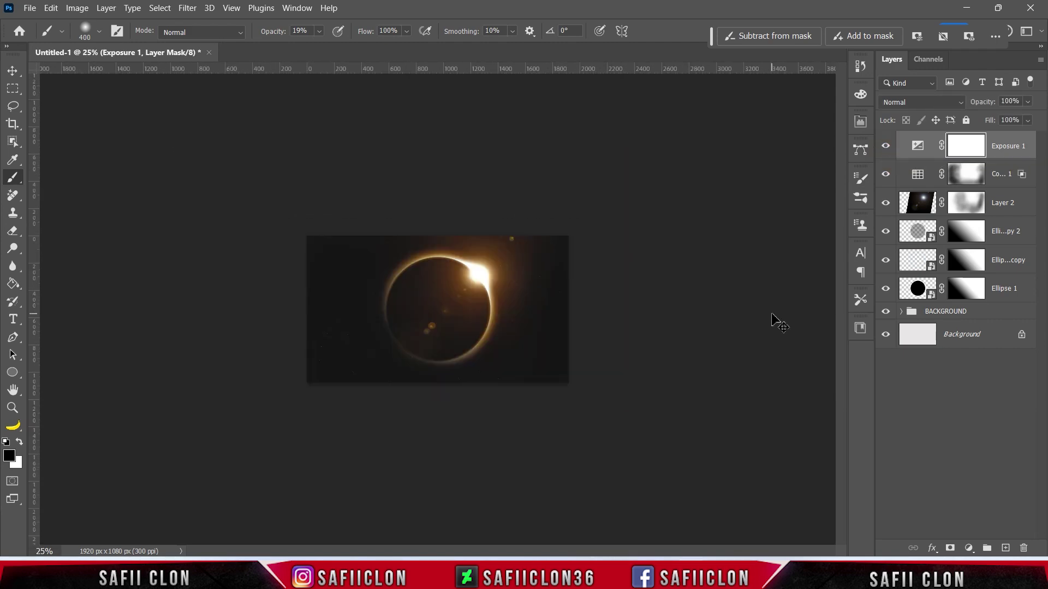
key("ctrl+plus")
key("ctrl+plus")
key("ctrl+plus")
key("ctrl+plus")
key("ctrl+plus")
key("ctrl+minus")
key("ctrl+minus")
key("ctrl+minus")
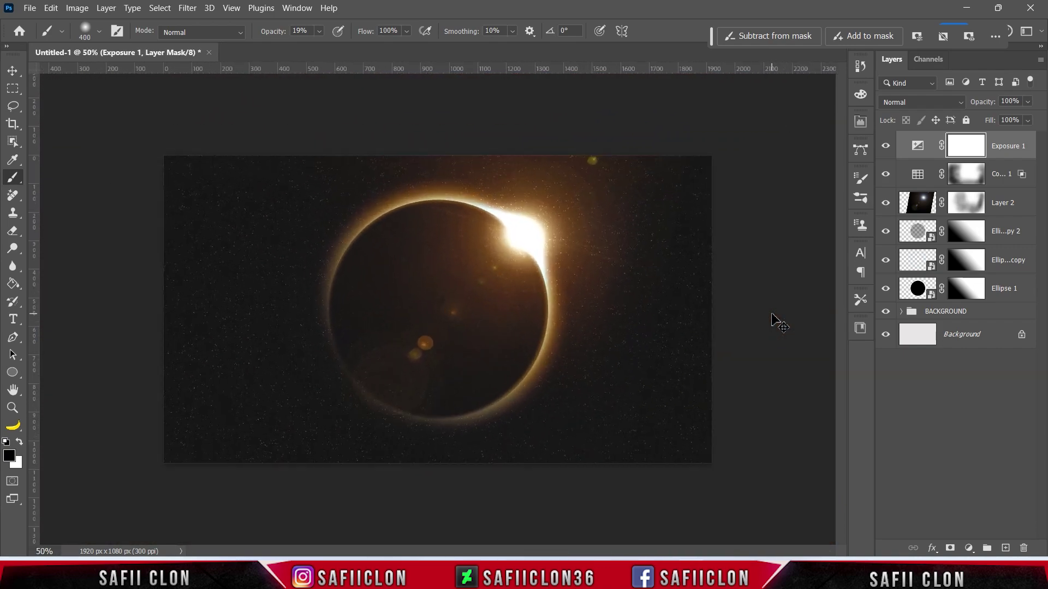